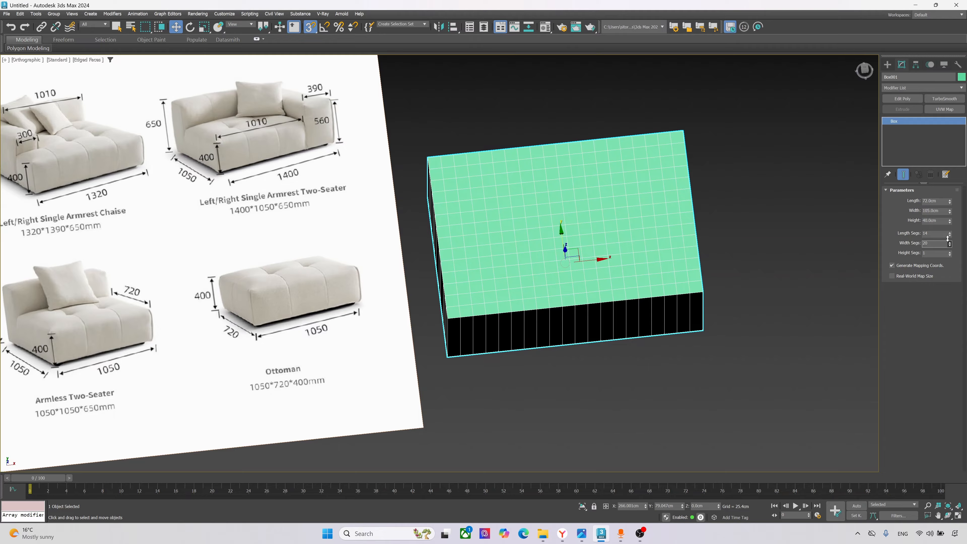
# - Set the box's width segments to 18 and its height segments to 9
pyautogui.moveTo(948, 238); pyautogui.dragTo(951, 254)
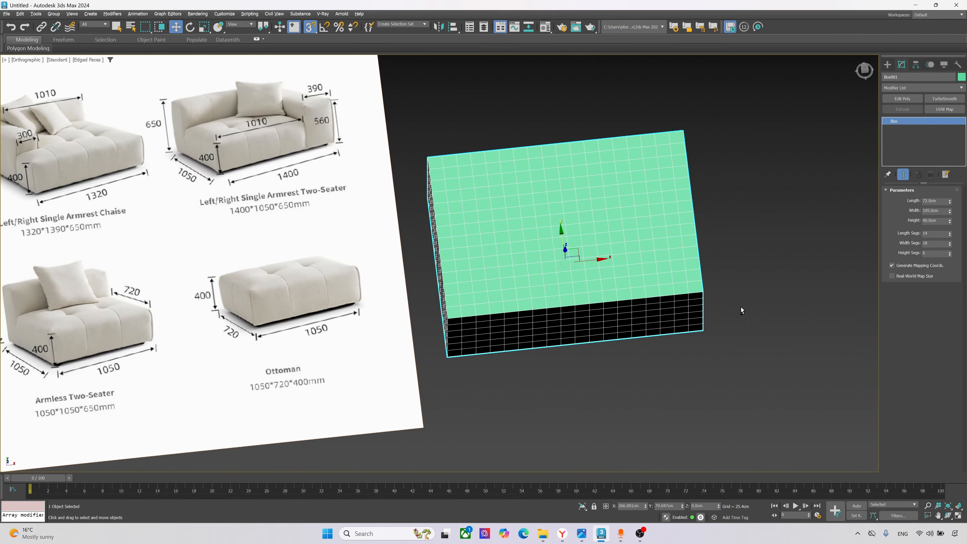
pyautogui.keyDown('alt'); pyautogui.moveTo(741, 308); pyautogui.dragTo(762, 276, button='middle'); pyautogui.keyUp('alt')
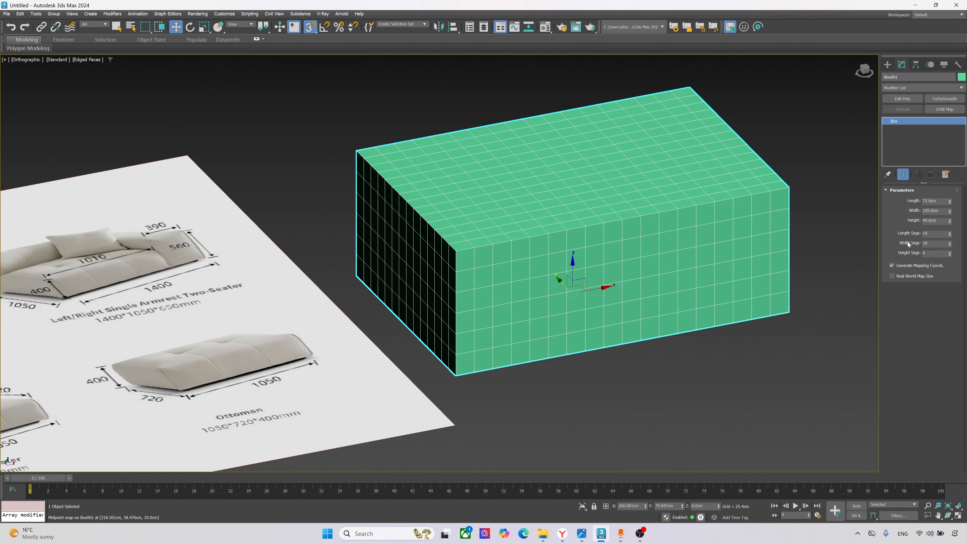
pyautogui.click(951, 252)
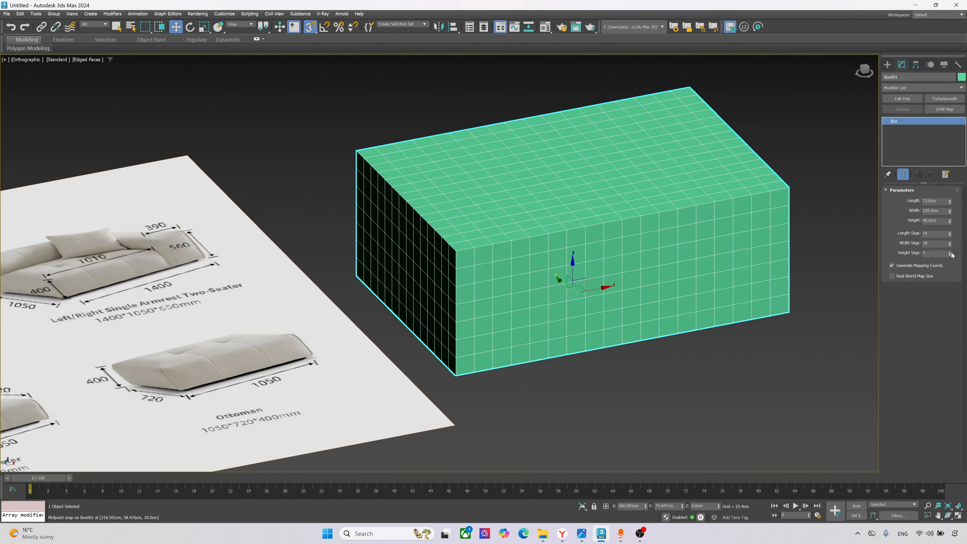
pyautogui.click(950, 251)
pyautogui.click(950, 252)
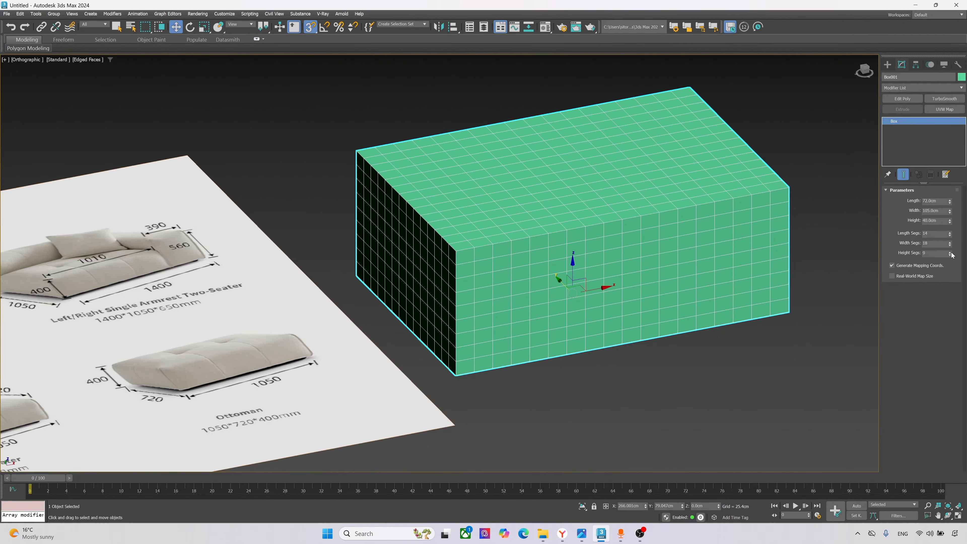
pyautogui.click(950, 252)
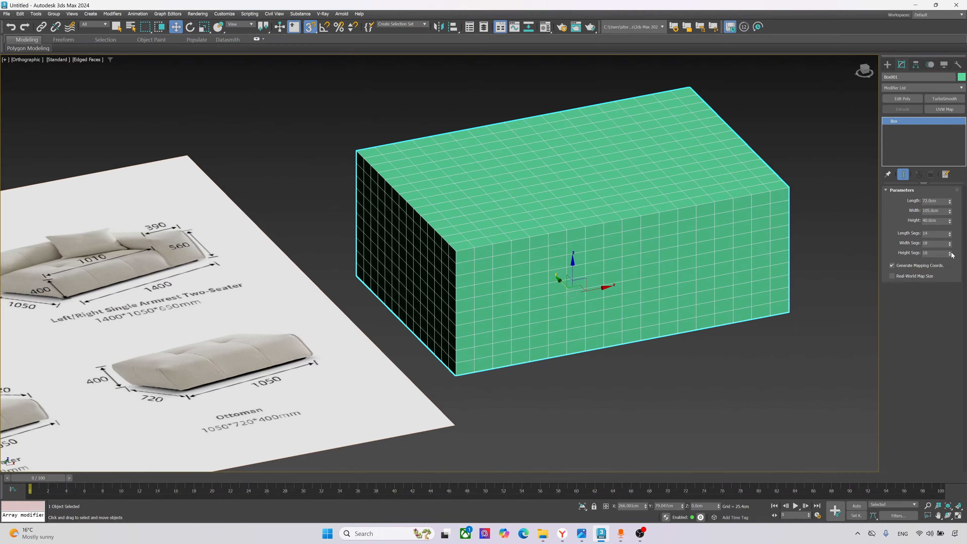
pyautogui.click(950, 254)
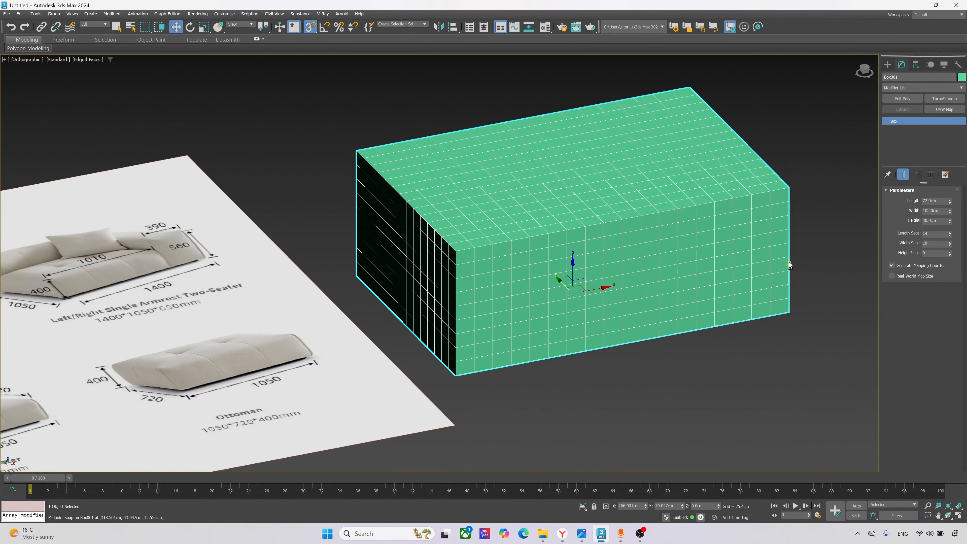
pyautogui.moveTo(789, 262)
pyautogui.keyDown('alt'); pyautogui.mouseDown(button='middle')
pyautogui.moveTo(761, 266)
pyautogui.moveTo(777, 276)
pyautogui.mouseUp(button='middle'); pyautogui.keyUp('alt')
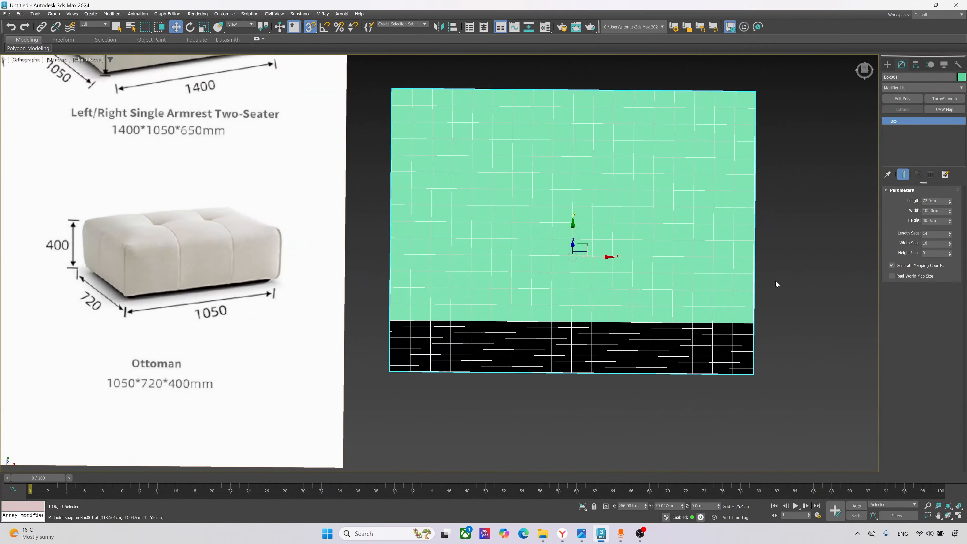
# - Mark the ottoman's lengthwise seam on the reference picture and on the box top in a temporary screen capture seen from above
pyautogui.press('t')
pyautogui.scroll(5, 743, 165)
pyautogui.scroll(3, 732, 186)
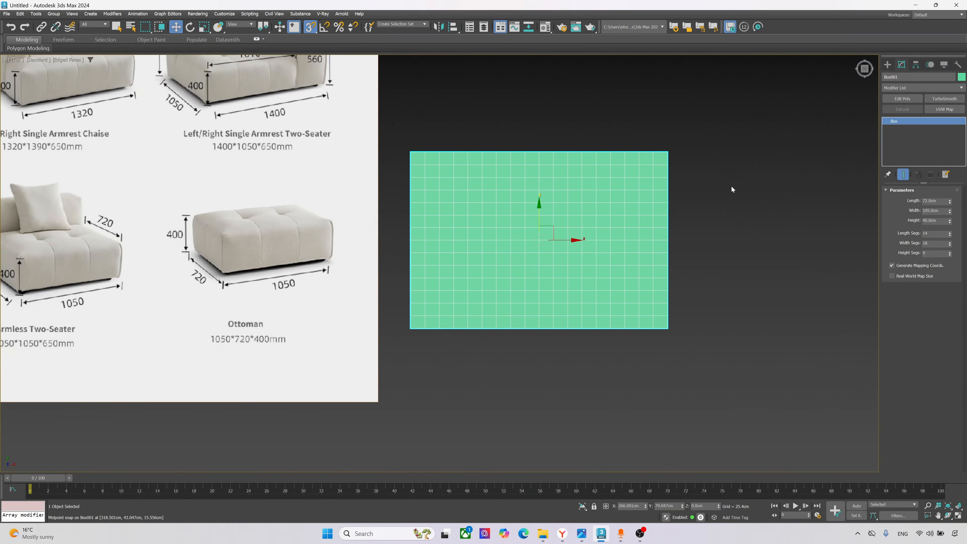
pyautogui.press('super+shift+s')
pyautogui.moveTo(46, 70)
pyautogui.mouseDown()
pyautogui.moveTo(662, 409)
pyautogui.moveTo(726, 429)
pyautogui.mouseUp()
pyautogui.click(734, 335)
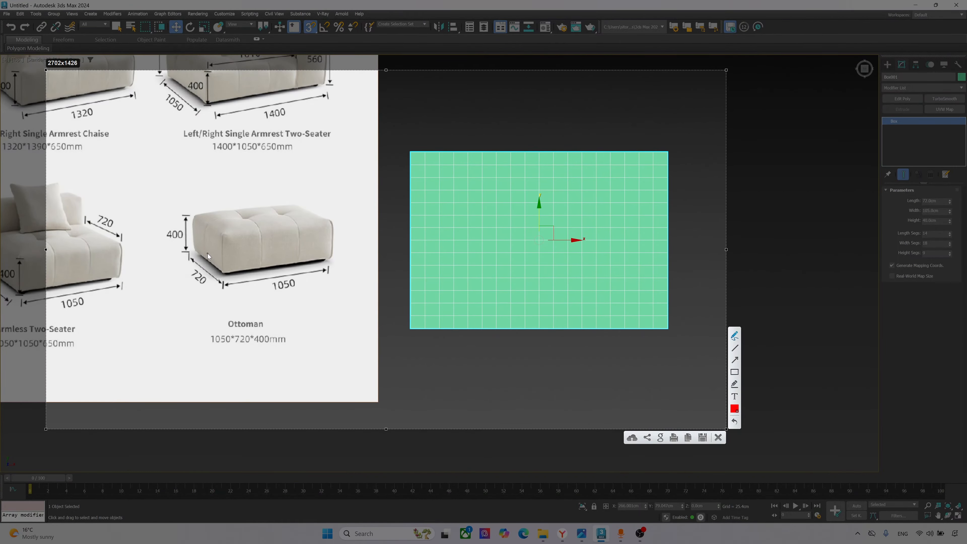
pyautogui.moveTo(207, 238)
pyautogui.mouseDown()
pyautogui.moveTo(208, 252)
pyautogui.moveTo(256, 217)
pyautogui.moveTo(328, 207)
pyautogui.mouseUp()
pyautogui.moveTo(411, 241); pyautogui.dragTo(666, 237)
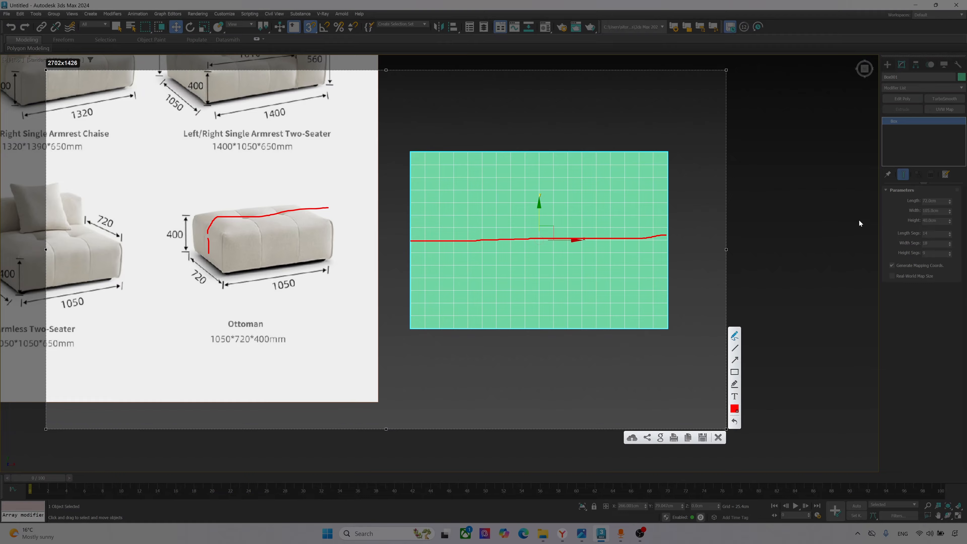
pyautogui.moveTo(939, 225)
pyautogui.mouseDown()
pyautogui.moveTo(903, 229)
pyautogui.moveTo(931, 237)
pyautogui.moveTo(948, 226)
pyautogui.mouseUp()
pyautogui.press('Escape')
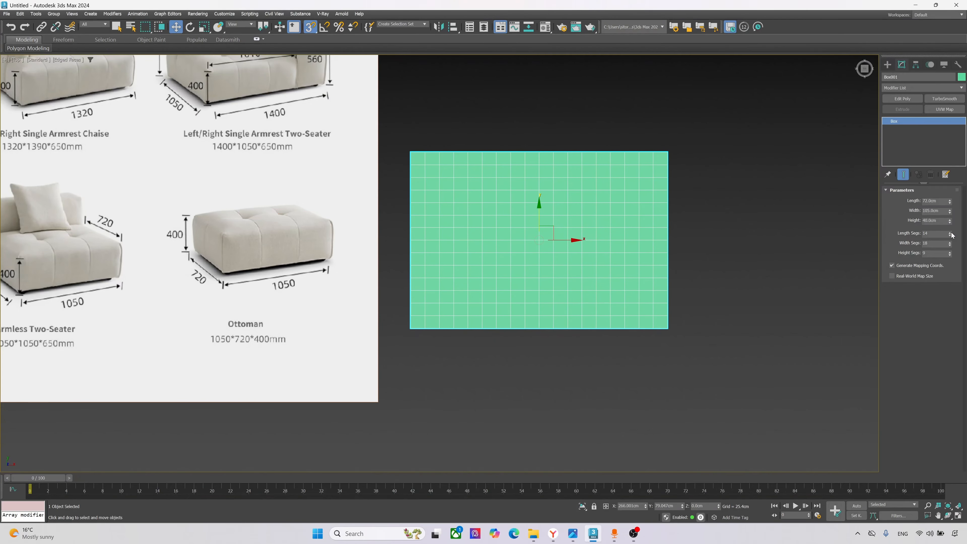
# - Try higher length segment counts on the box and return the value to 14
pyautogui.click(951, 233)
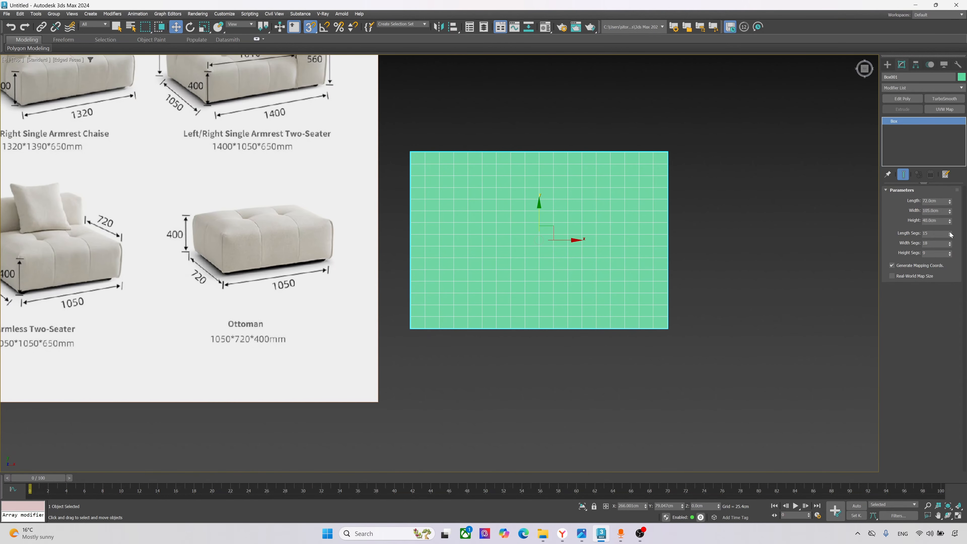
pyautogui.click(951, 232)
pyautogui.click(951, 233)
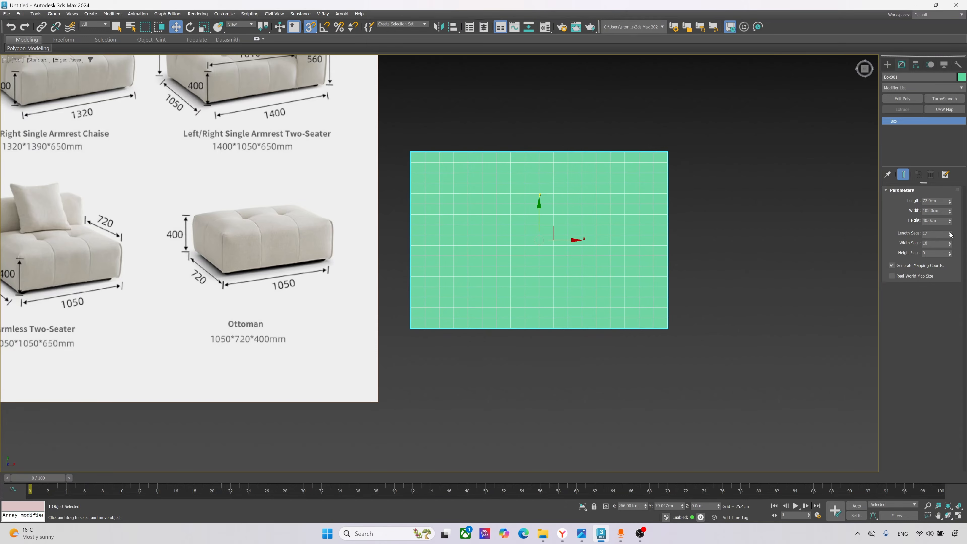
pyautogui.click(950, 236)
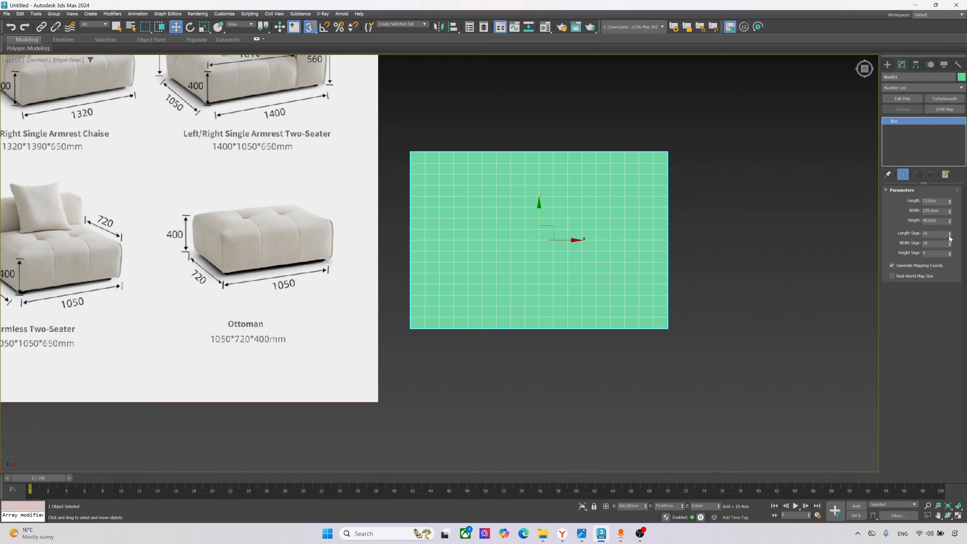
pyautogui.click(950, 236)
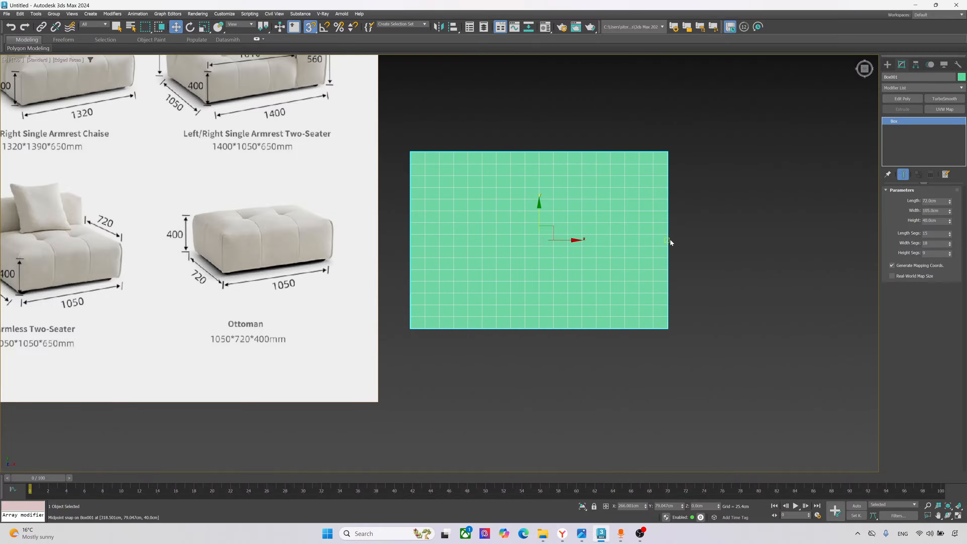
pyautogui.click(949, 236)
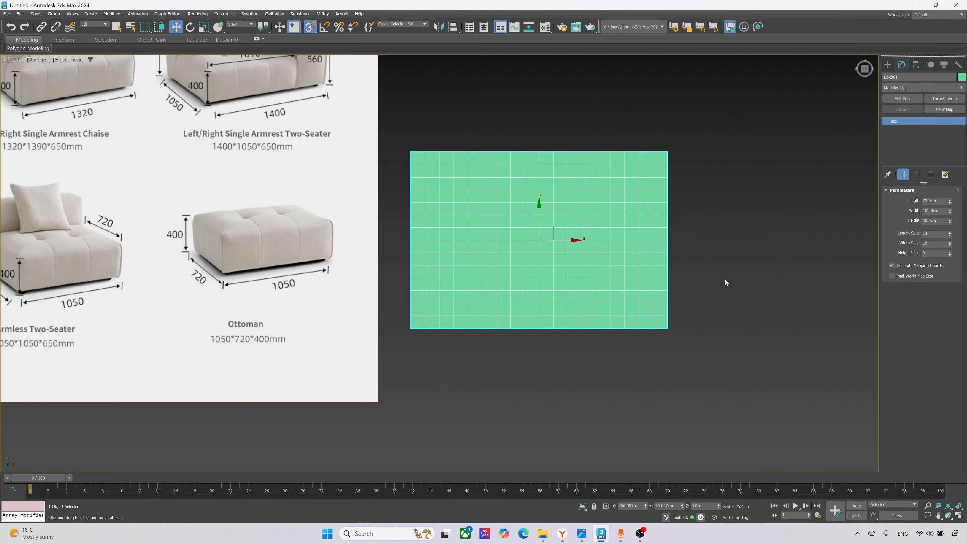
# - Sketch one lengthwise and two crosswise seam lines over the box top in a temporary screen capture
pyautogui.press('Print')
pyautogui.moveTo(347, 137); pyautogui.dragTo(739, 380)
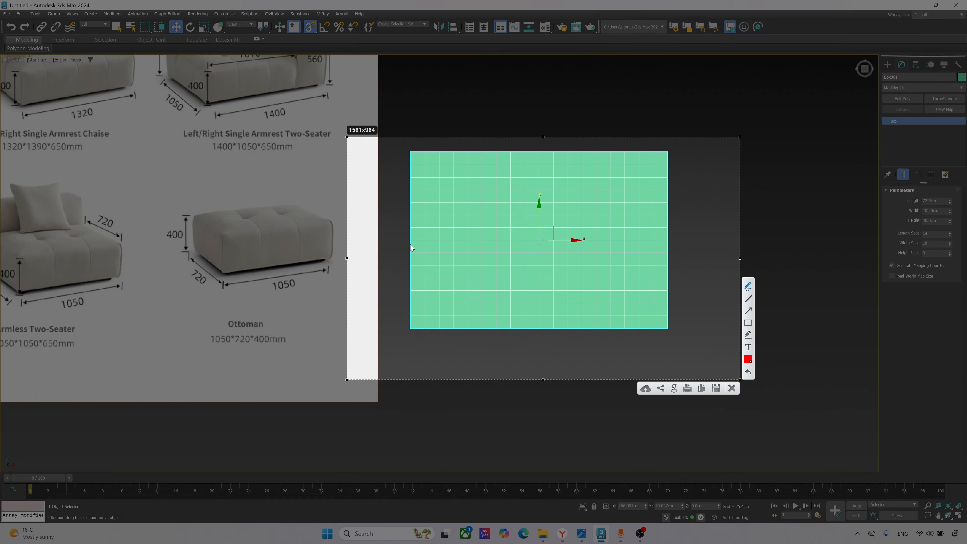
pyautogui.moveTo(411, 242)
pyautogui.mouseDown()
pyautogui.moveTo(670, 240)
pyautogui.moveTo(654, 241)
pyautogui.mouseUp()
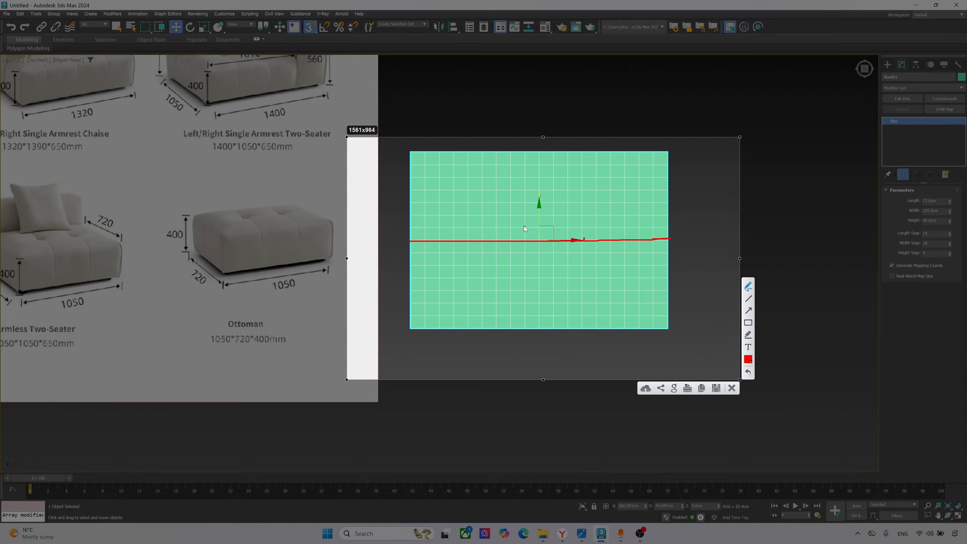
pyautogui.moveTo(498, 156); pyautogui.dragTo(498, 325)
pyautogui.moveTo(581, 154); pyautogui.dragTo(589, 339)
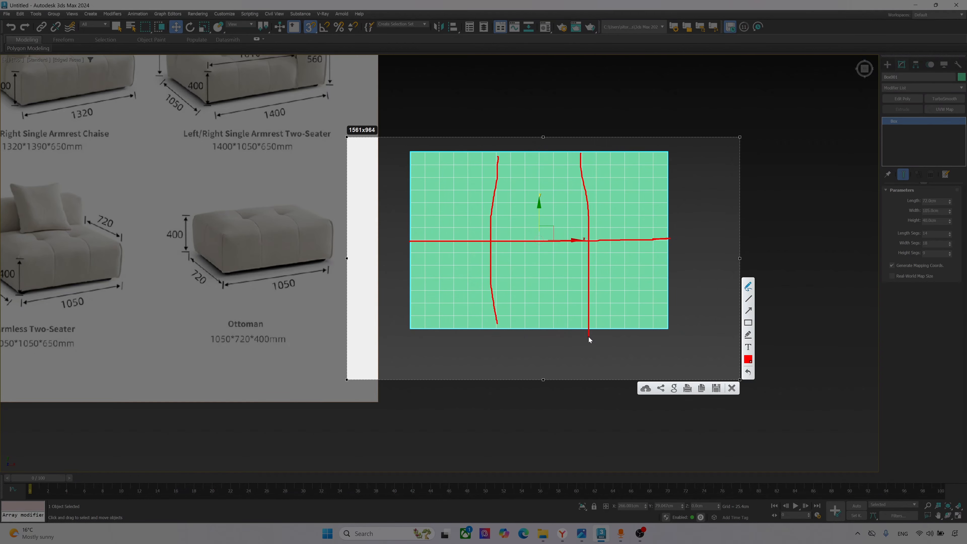
pyautogui.press('Escape')
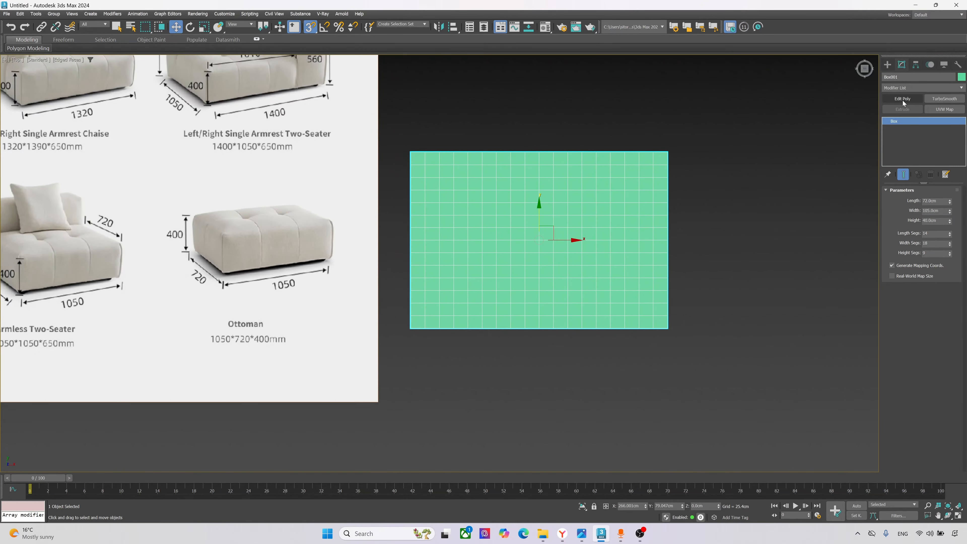
# - Add an Edit Poly modifier to the box and select the middle lengthwise edge loop plus the two crosswise loops at one-third and two-thirds
pyautogui.click(902, 99)
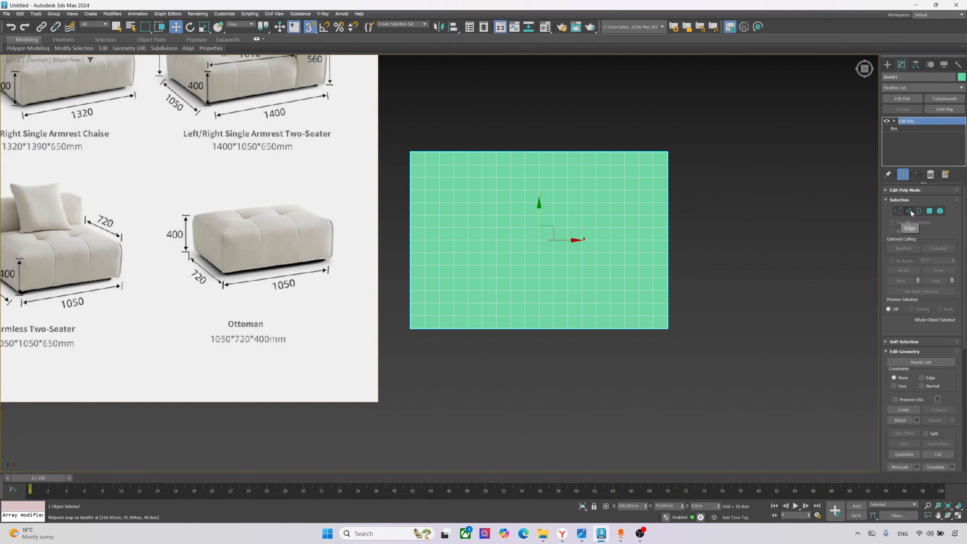
pyautogui.press('2')
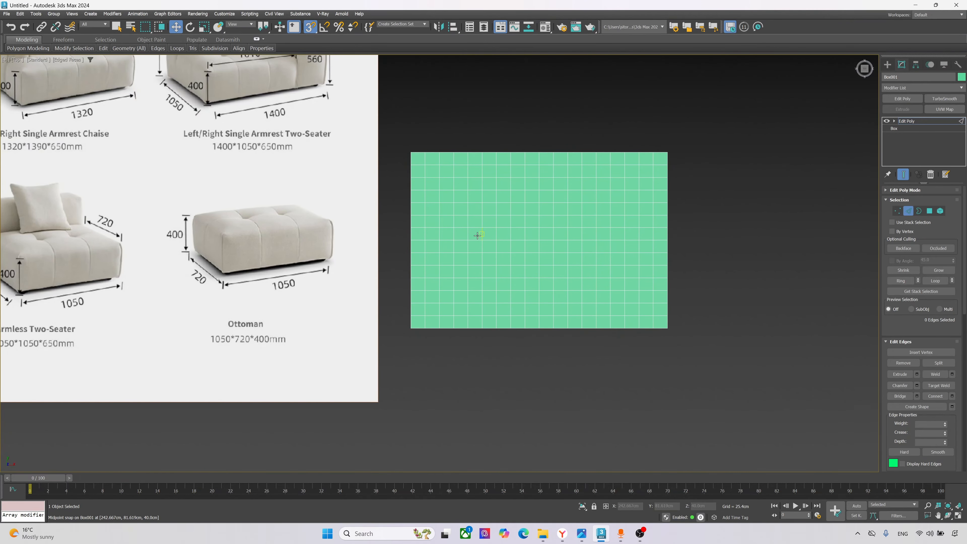
pyautogui.doubleClick(475, 240)
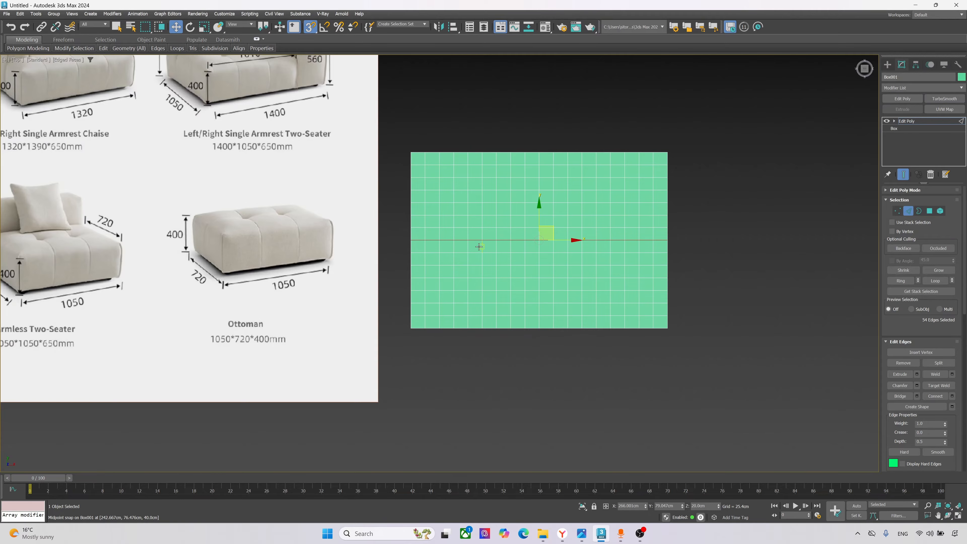
pyautogui.keyDown('alt'); pyautogui.moveTo(474, 239); pyautogui.dragTo(487, 236, button='middle'); pyautogui.keyUp('alt')
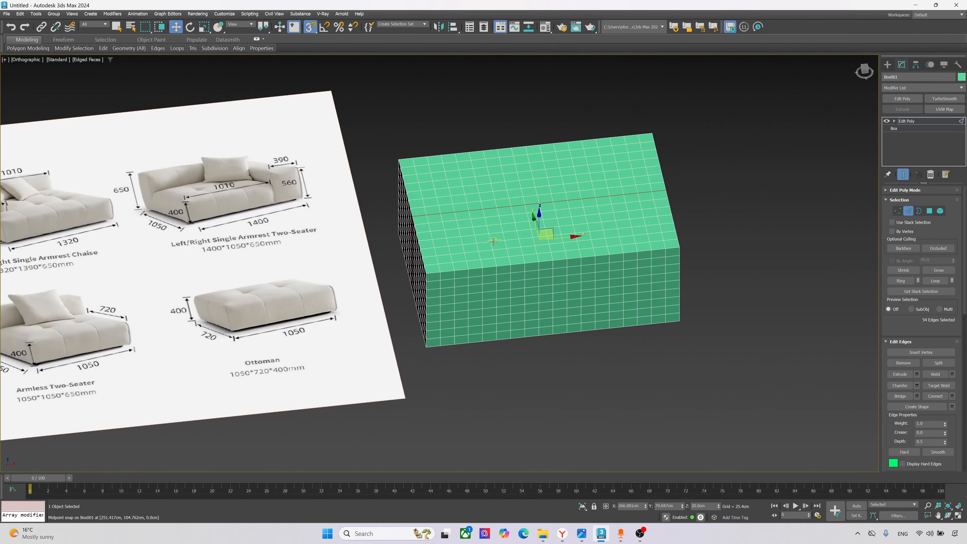
pyautogui.press('t')
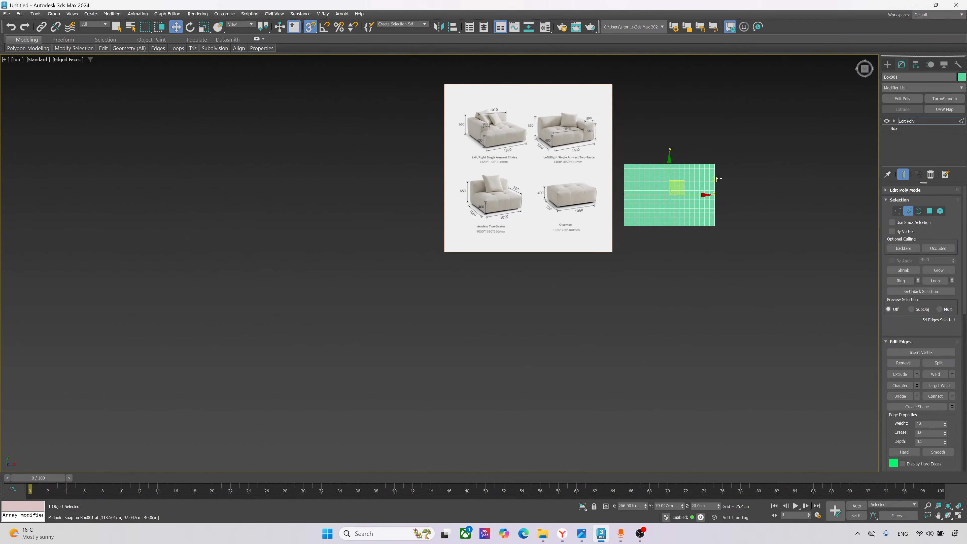
pyautogui.scroll(5, 562, 251)
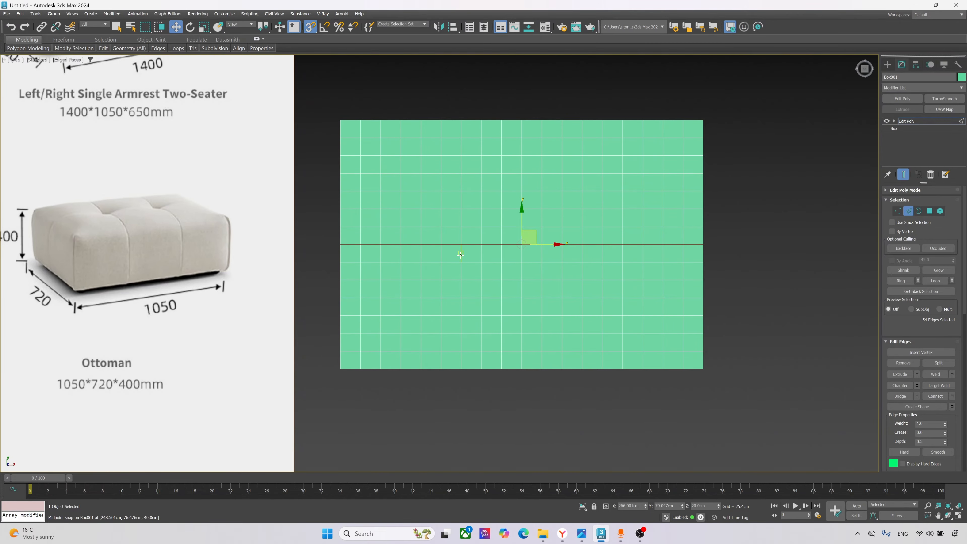
pyautogui.keyDown('ctrl'); pyautogui.doubleClick(461, 255); pyautogui.keyUp('ctrl')
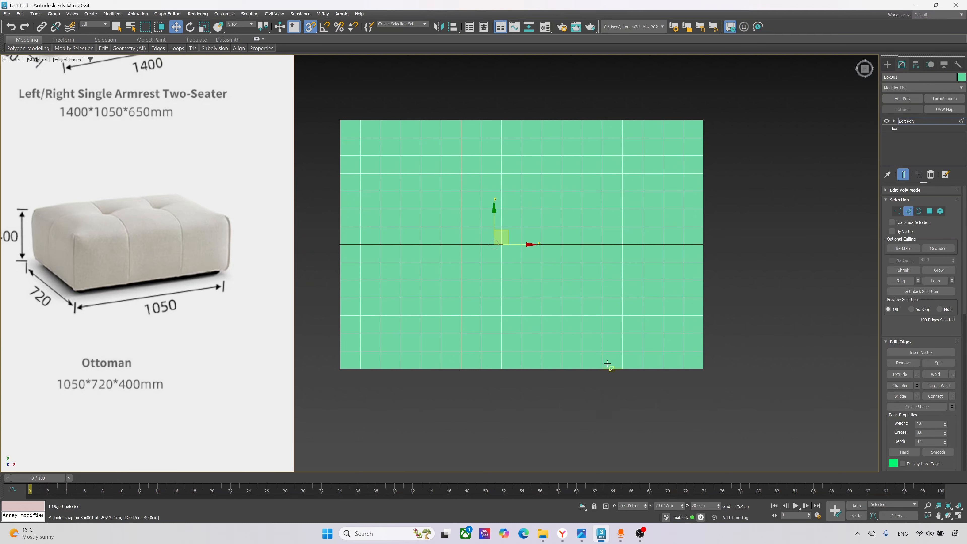
pyautogui.keyDown('ctrl'); pyautogui.doubleClick(583, 364); pyautogui.keyUp('ctrl')
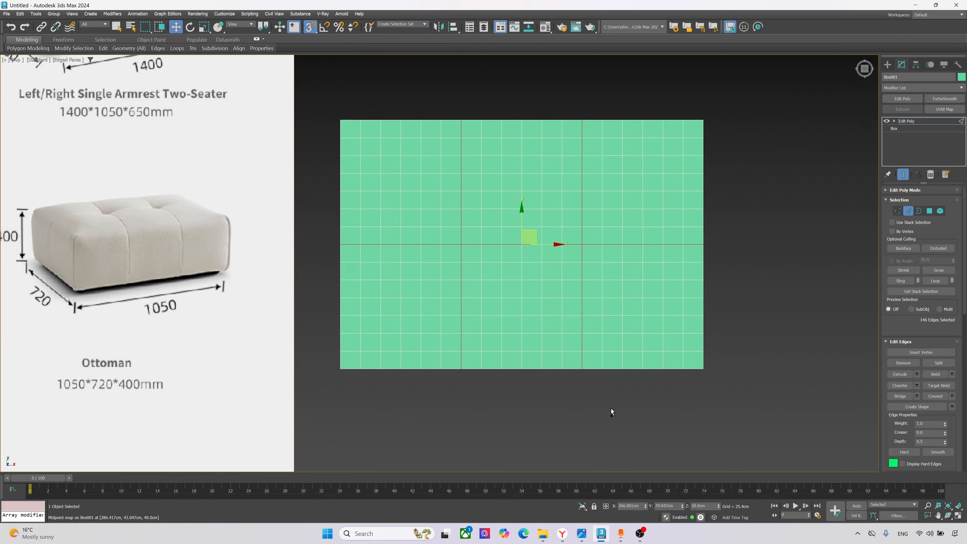
# - Circle the three equal sections along the box's front edge in a temporary screen capture
pyautogui.press('Print')
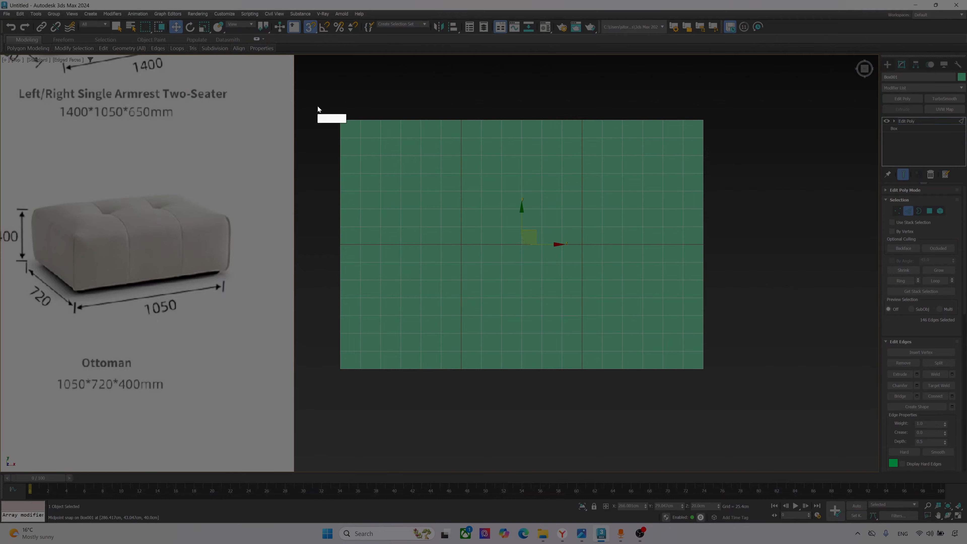
pyautogui.moveTo(307, 80); pyautogui.dragTo(784, 436)
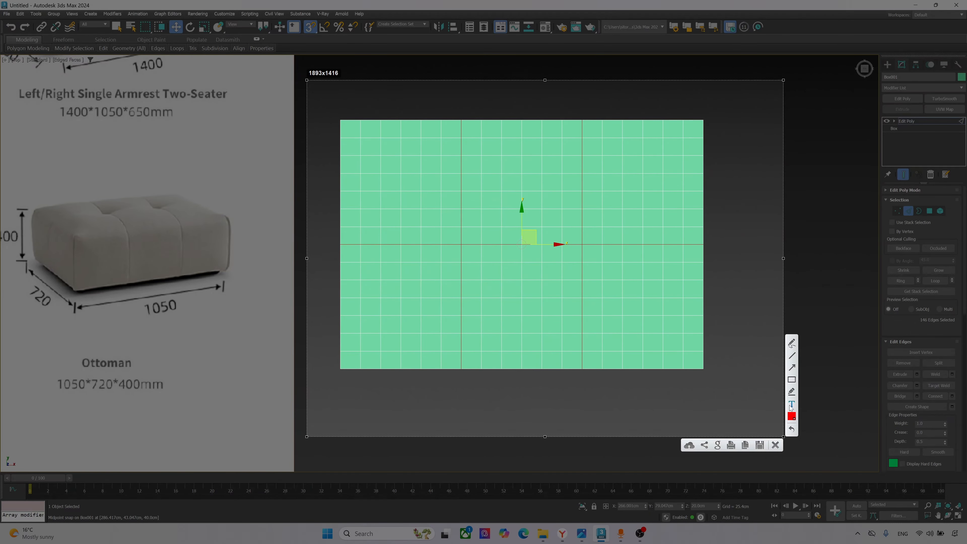
pyautogui.click(792, 343)
pyautogui.moveTo(706, 356)
pyautogui.mouseDown()
pyautogui.moveTo(625, 343)
pyautogui.moveTo(582, 365)
pyautogui.mouseUp()
pyautogui.moveTo(726, 370); pyautogui.dragTo(697, 356)
pyautogui.moveTo(579, 353)
pyautogui.mouseDown()
pyautogui.moveTo(541, 345)
pyautogui.moveTo(461, 358)
pyautogui.moveTo(475, 372)
pyautogui.mouseUp()
pyautogui.moveTo(556, 372); pyautogui.dragTo(578, 356)
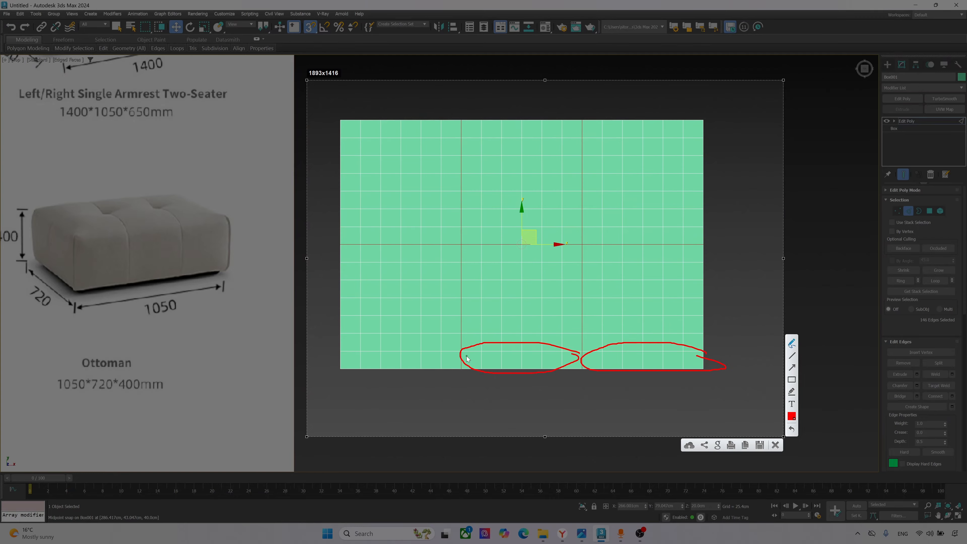
pyautogui.moveTo(453, 355)
pyautogui.mouseDown()
pyautogui.moveTo(375, 344)
pyautogui.moveTo(438, 380)
pyautogui.moveTo(462, 372)
pyautogui.mouseUp()
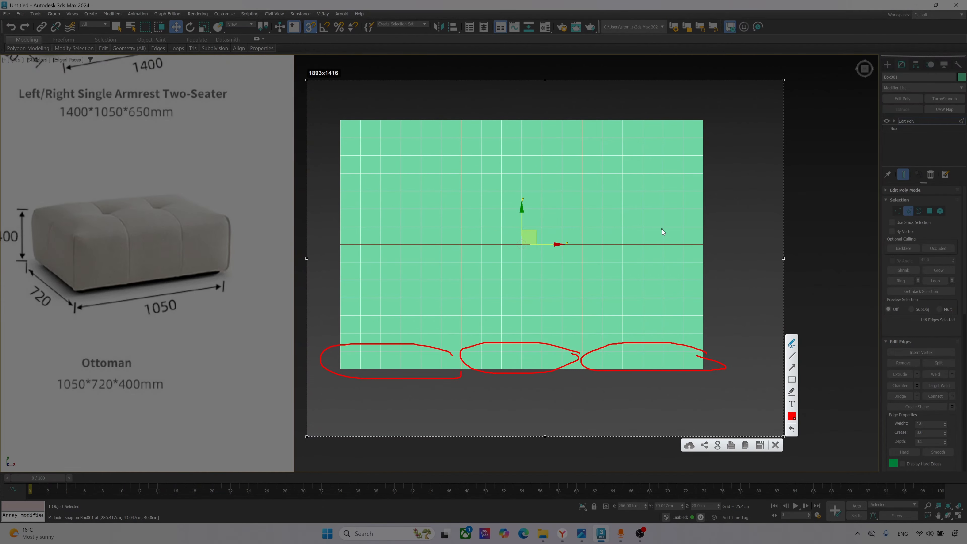
pyautogui.press('Escape')
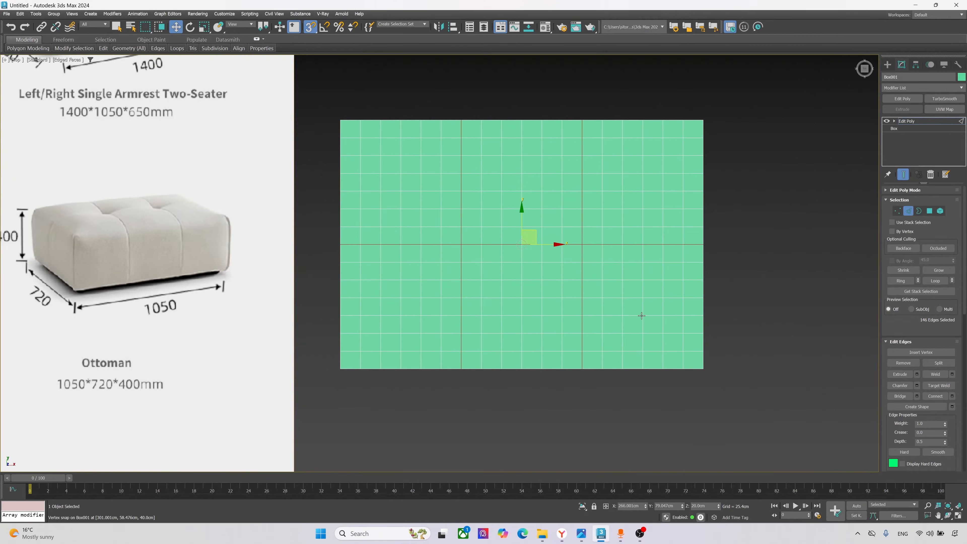
# - Mark the tufting points on the reference ottoman and at the box's seam intersections in a temporary screen capture
pyautogui.scroll(-3, 642, 315)
pyautogui.keyDown('alt'); pyautogui.moveTo(641, 315); pyautogui.dragTo(473, 289, button='middle'); pyautogui.keyUp('alt')
pyautogui.scroll(2, 467, 290)
pyautogui.moveTo(380, 356); pyautogui.dragTo(425, 257, button='middle')
pyautogui.press('Print')
pyautogui.moveTo(126, 223)
pyautogui.mouseDown()
pyautogui.moveTo(425, 433)
pyautogui.moveTo(456, 441)
pyautogui.mouseUp()
pyautogui.click(462, 349)
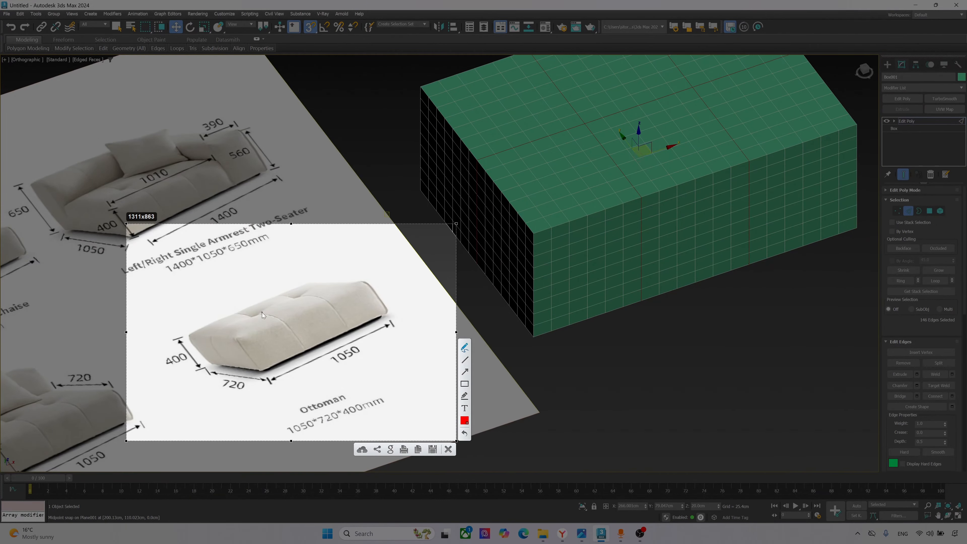
pyautogui.moveTo(261, 312)
pyautogui.mouseDown()
pyautogui.moveTo(249, 315)
pyautogui.moveTo(252, 324)
pyautogui.moveTo(295, 295)
pyautogui.moveTo(296, 308)
pyautogui.moveTo(305, 293)
pyautogui.mouseUp()
pyautogui.moveTo(582, 111)
pyautogui.mouseDown()
pyautogui.moveTo(576, 126)
pyautogui.moveTo(584, 113)
pyautogui.mouseUp()
pyautogui.moveTo(689, 83)
pyautogui.mouseDown()
pyautogui.moveTo(682, 89)
pyautogui.moveTo(693, 83)
pyautogui.mouseUp()
pyautogui.press('Escape')
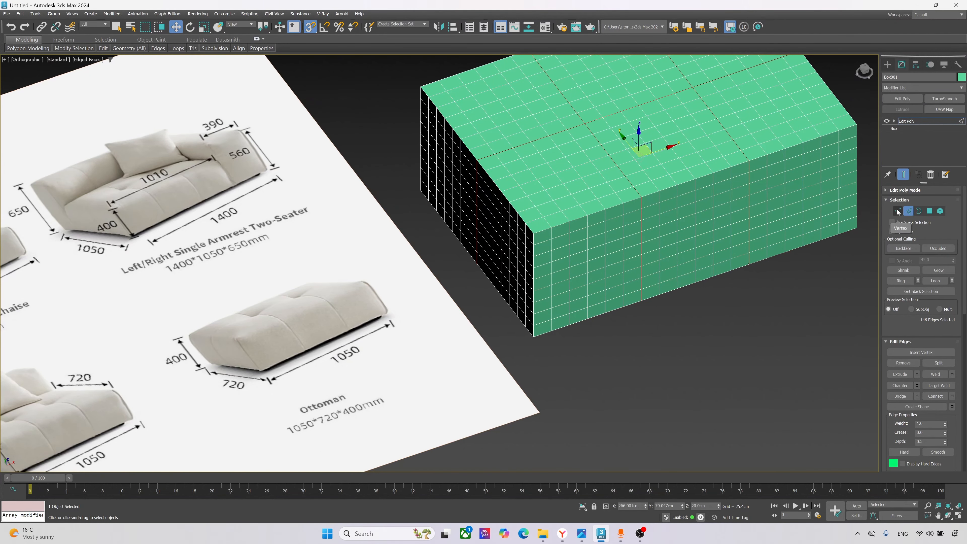
# - Switch the box's seam loop selection from edges to vertices and display the model in the Top view
pyautogui.click(898, 211)
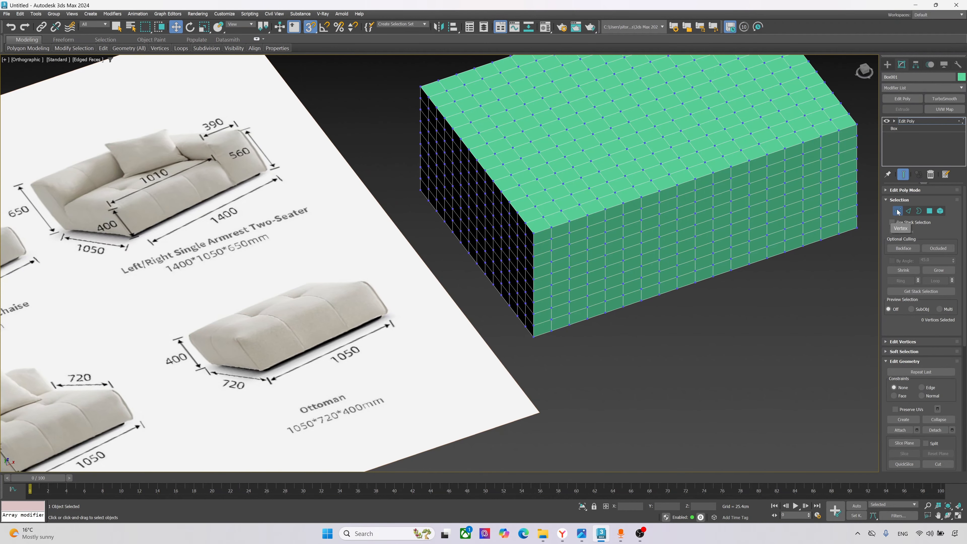
pyautogui.click(909, 212)
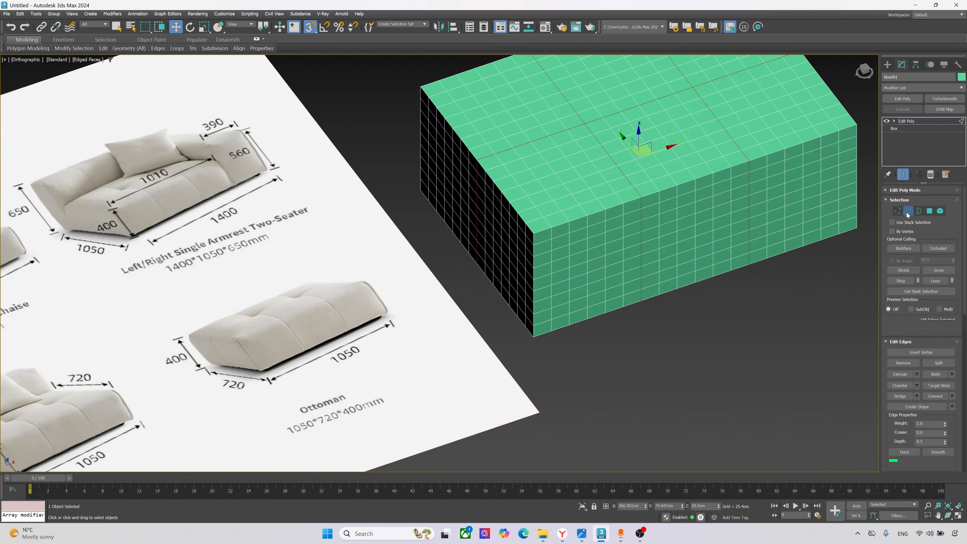
pyautogui.scroll(-4, 647, 171)
pyautogui.scroll(6, 727, 192)
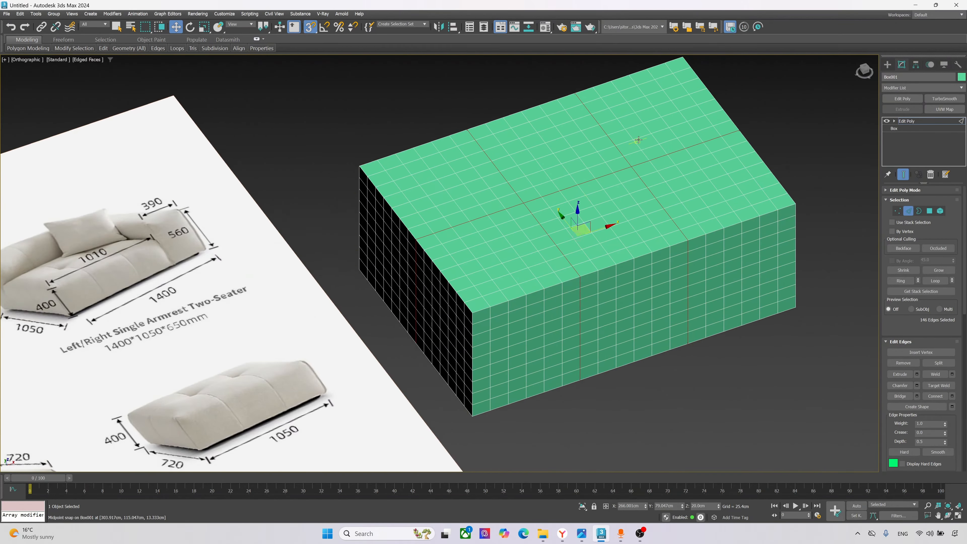
pyautogui.click(898, 212)
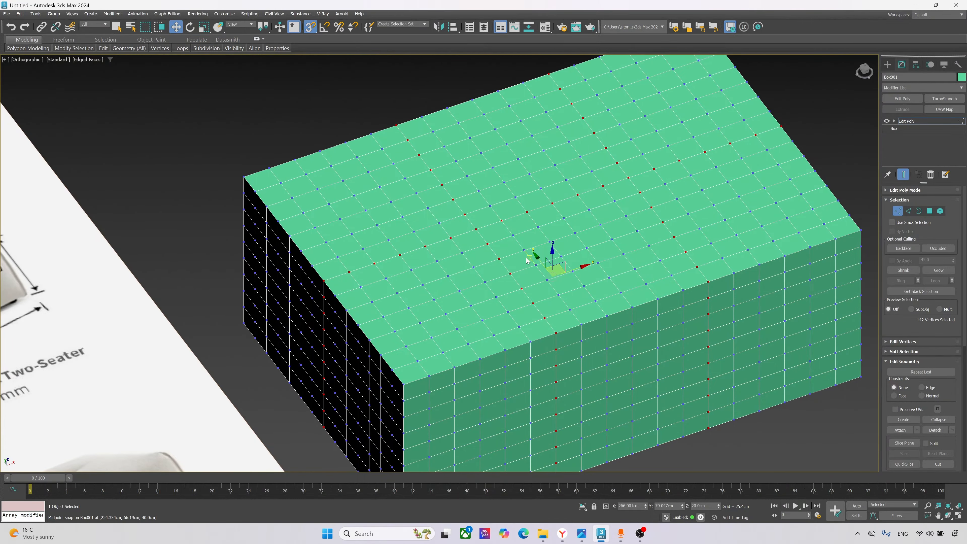
pyautogui.press('t')
pyautogui.scroll(5, 712, 253)
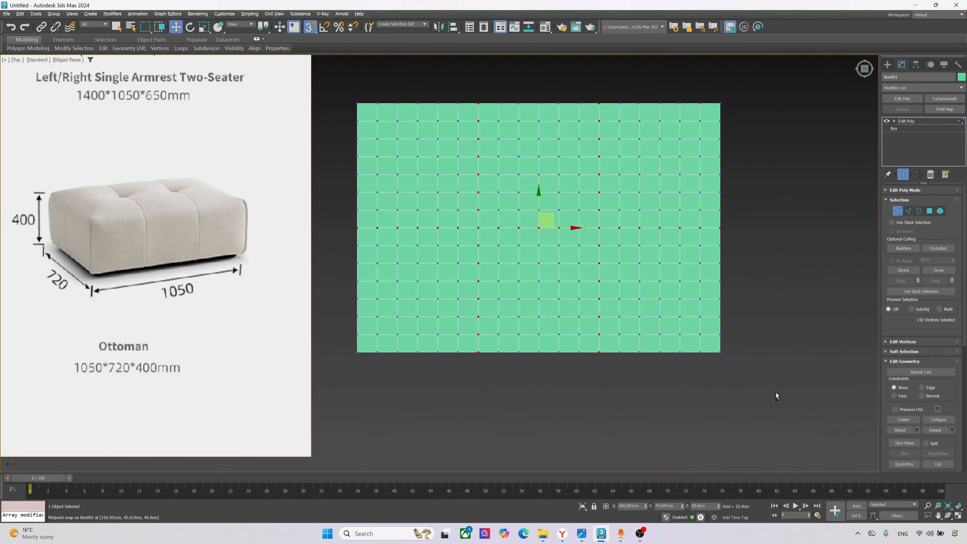
# - Reduce the vertex selection to the two seam intersections on the box's top face, deselecting all other seam and underside vertices
pyautogui.keyDown('alt'); pyautogui.moveTo(733, 363); pyautogui.dragTo(354, 238); pyautogui.keyUp('alt')
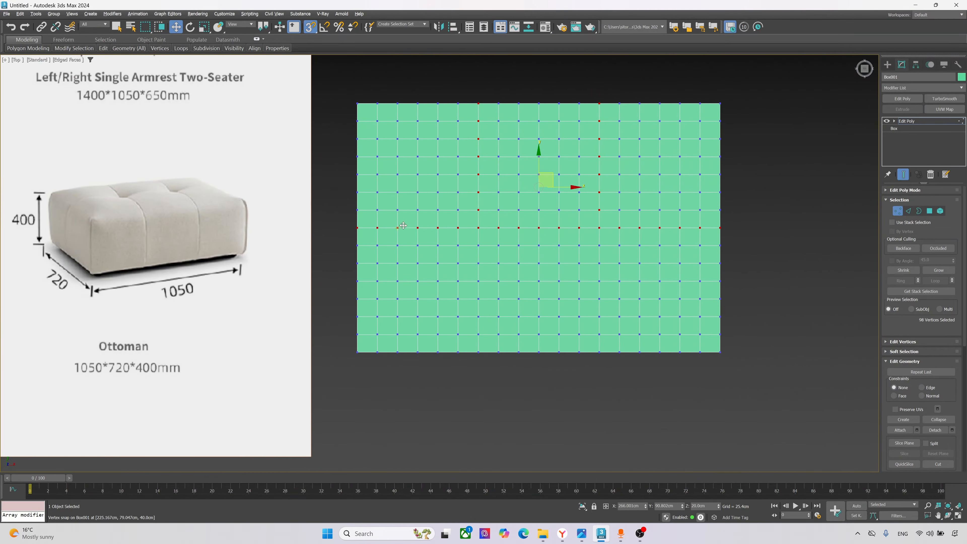
pyautogui.keyDown('alt'); pyautogui.moveTo(769, 279); pyautogui.dragTo(612, 200); pyautogui.keyUp('alt')
pyautogui.keyDown('alt'); pyautogui.moveTo(273, 168); pyautogui.dragTo(470, 281); pyautogui.keyUp('alt')
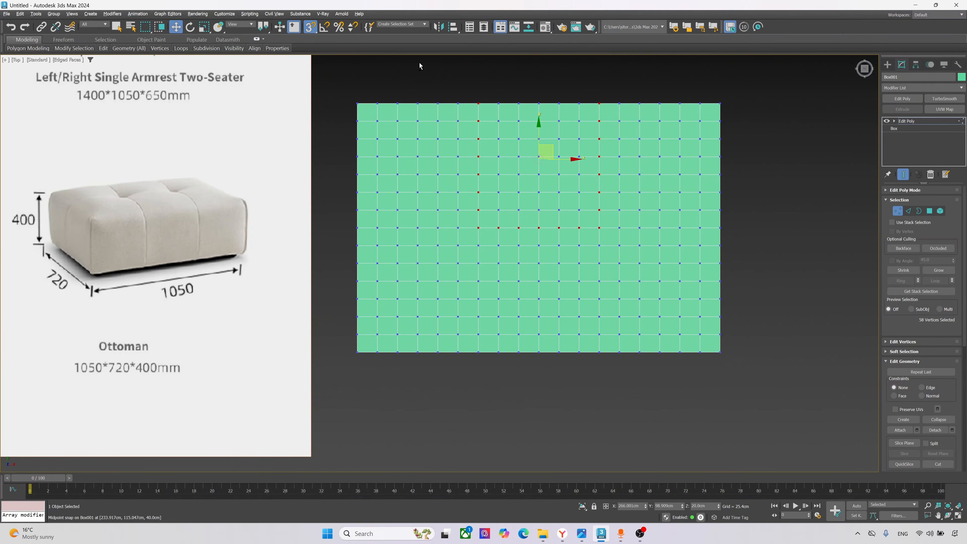
pyautogui.keyDown('alt'); pyautogui.moveTo(420, 64); pyautogui.dragTo(631, 218); pyautogui.keyUp('alt')
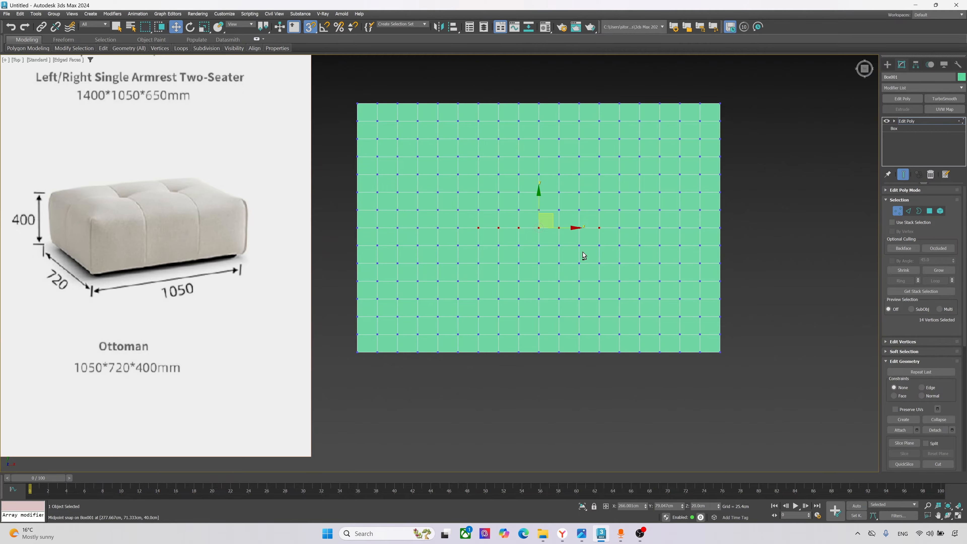
pyautogui.keyDown('alt'); pyautogui.moveTo(529, 253); pyautogui.dragTo(576, 257, button='middle'); pyautogui.keyUp('alt')
pyautogui.keyDown('alt'); pyautogui.moveTo(641, 374); pyautogui.dragTo(471, 288); pyautogui.keyUp('alt')
pyautogui.keyDown('alt'); pyautogui.moveTo(523, 262); pyautogui.dragTo(611, 225, button='middle'); pyautogui.keyUp('alt')
pyautogui.scroll(5, 524, 178)
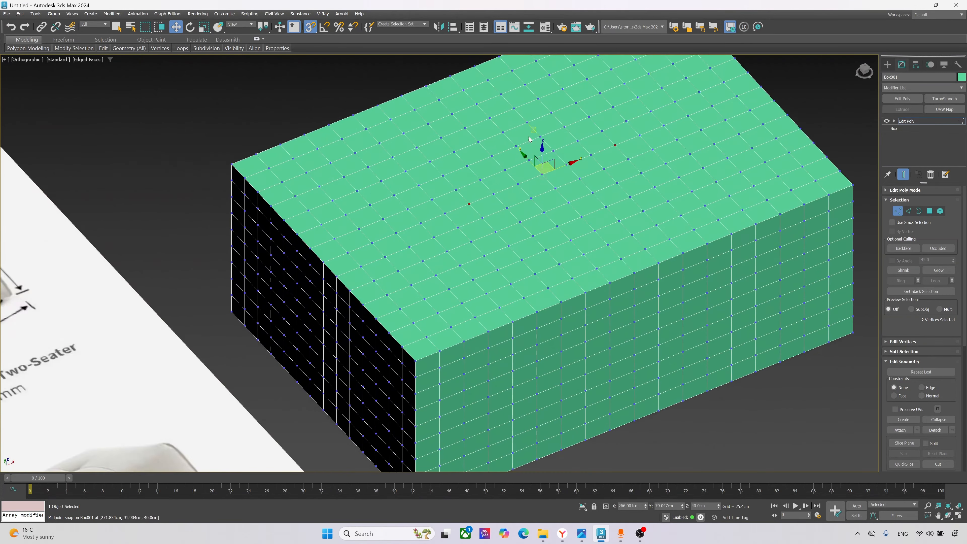
# - Chamfer the two seam intersection vertices by about 3 cm with 0 segments
pyautogui.scroll(-3, 522, 190)
pyautogui.scroll(5, 518, 196)
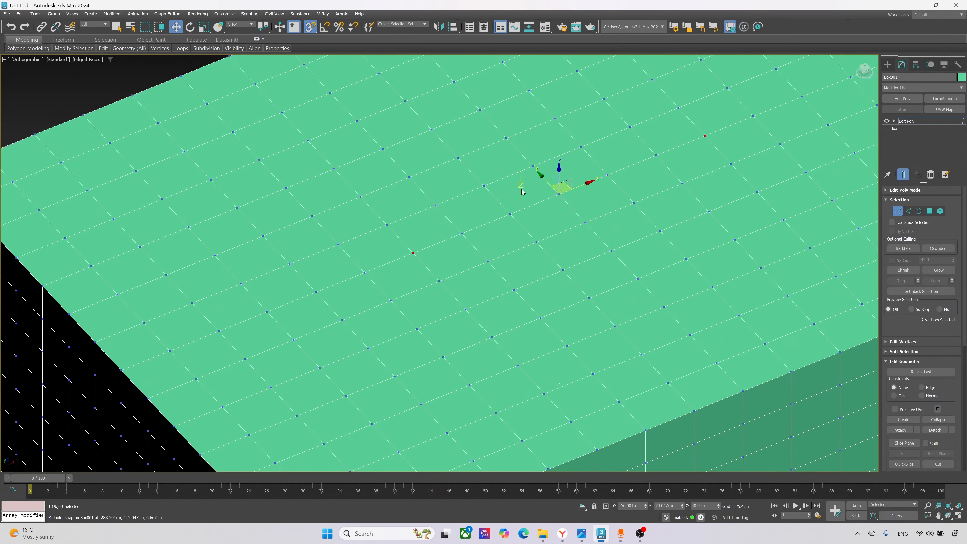
pyautogui.rightClick(517, 197)
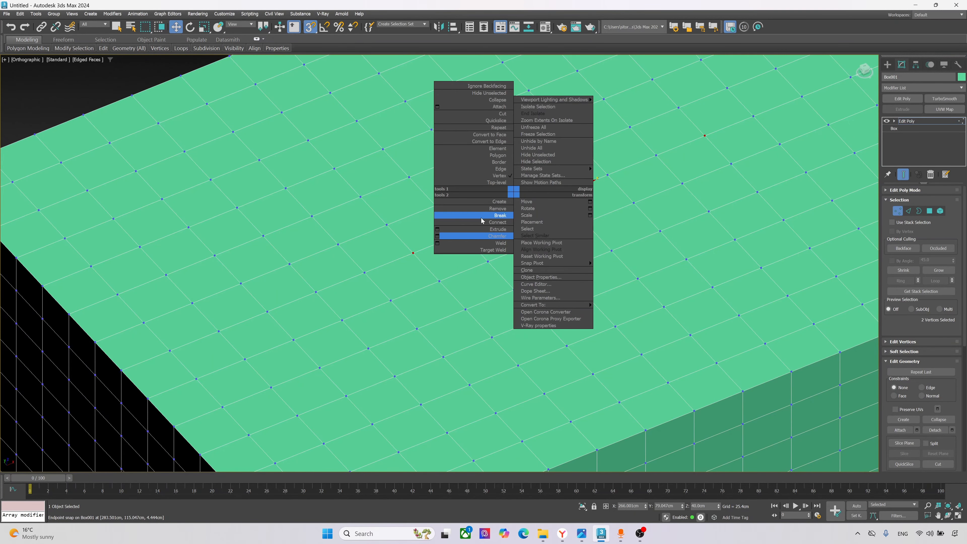
pyautogui.click(437, 236)
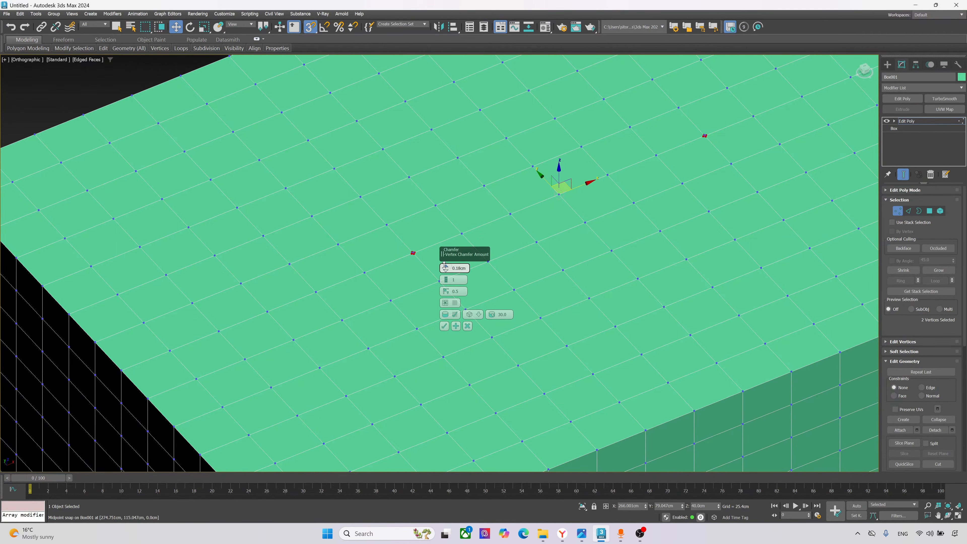
pyautogui.moveTo(444, 264); pyautogui.dragTo(438, 233)
pyautogui.scroll(5, 404, 245)
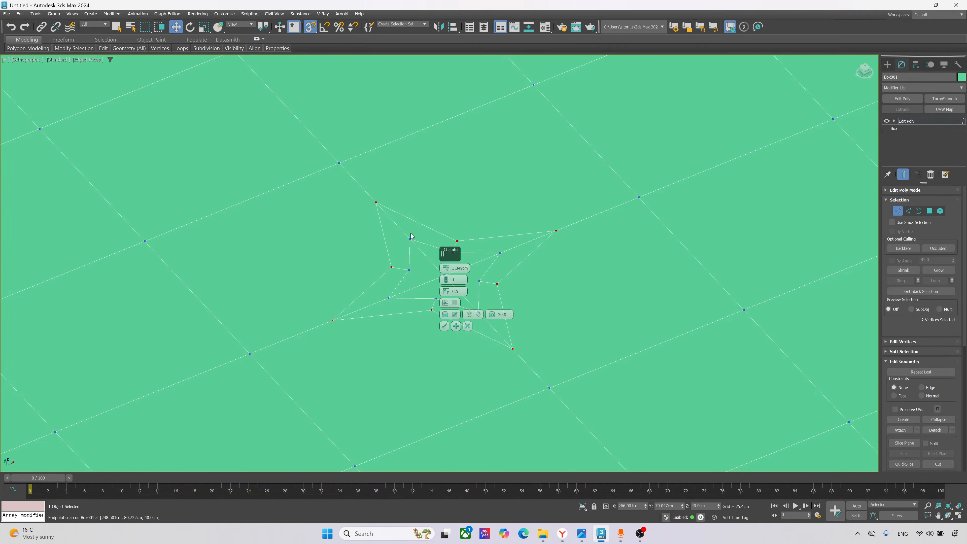
pyautogui.scroll(-3, 316, 283)
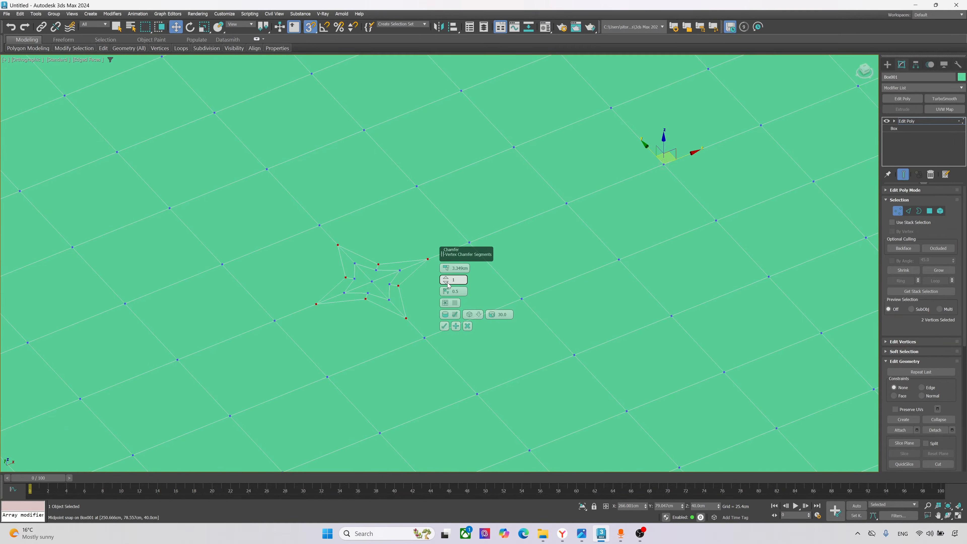
pyautogui.click(448, 284)
pyautogui.scroll(-5, 268, 296)
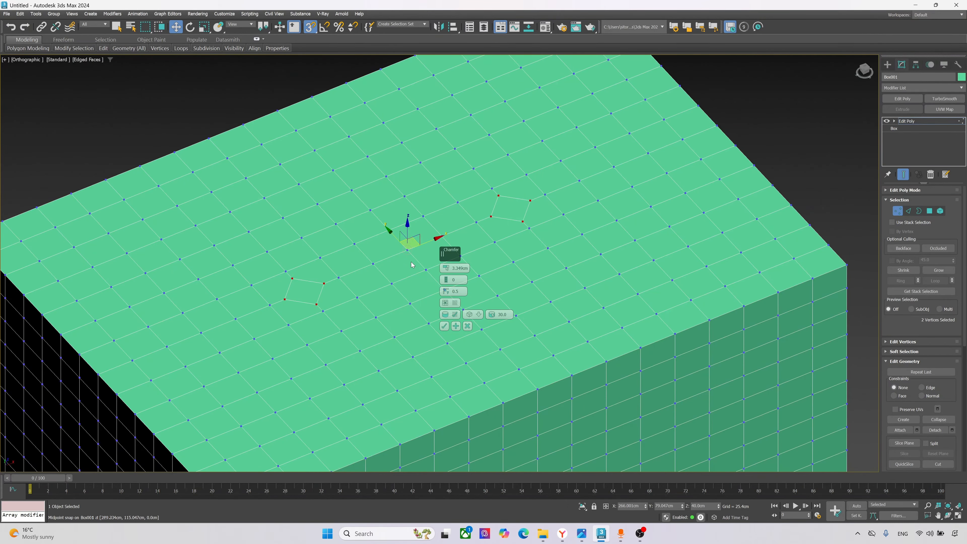
pyautogui.moveTo(446, 270); pyautogui.dragTo(449, 273)
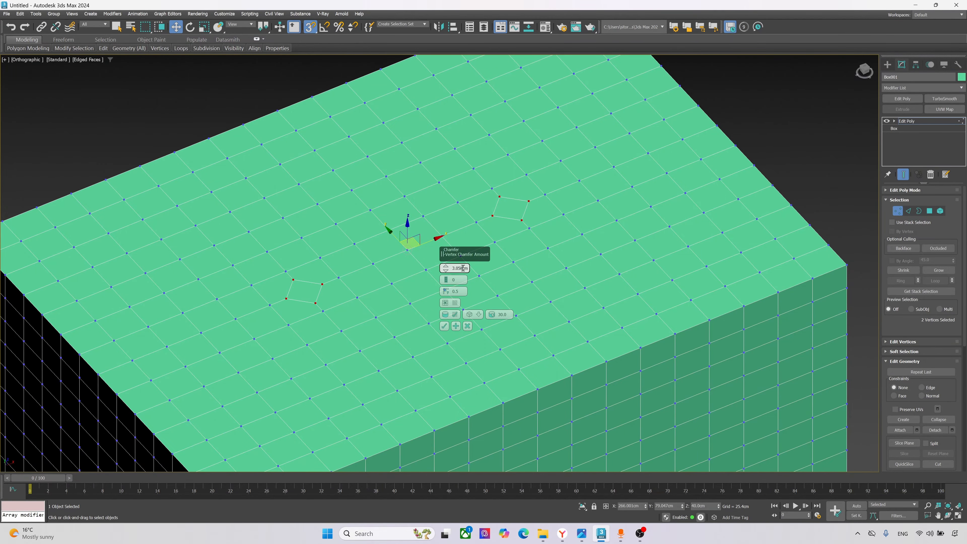
pyautogui.click(445, 326)
# - Turn off snapping and lower the chamfered vertices slightly below the top face to form two tufting dimples, leaving vertex editing
pyautogui.scroll(-5, 404, 297)
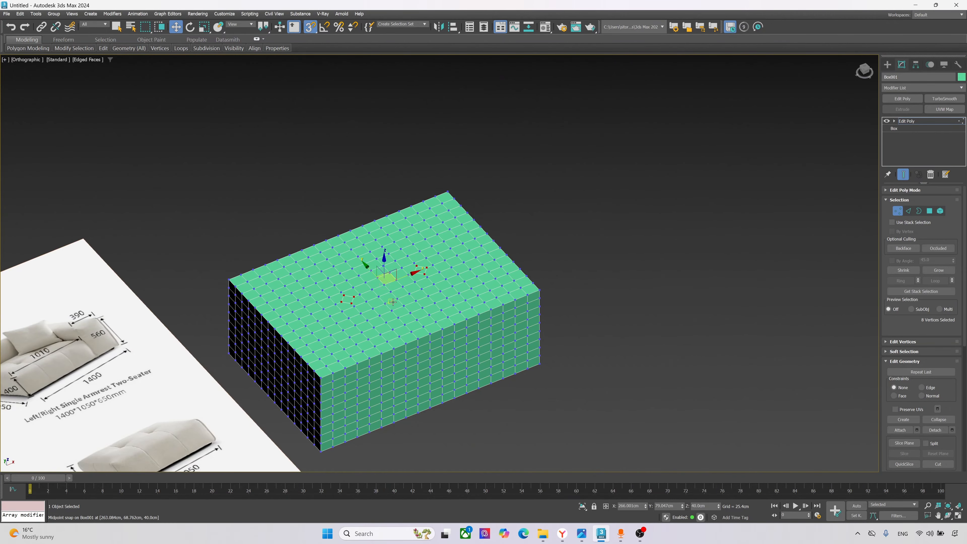
pyautogui.scroll(3, 384, 290)
pyautogui.scroll(2, 383, 288)
pyautogui.scroll(3, 391, 270)
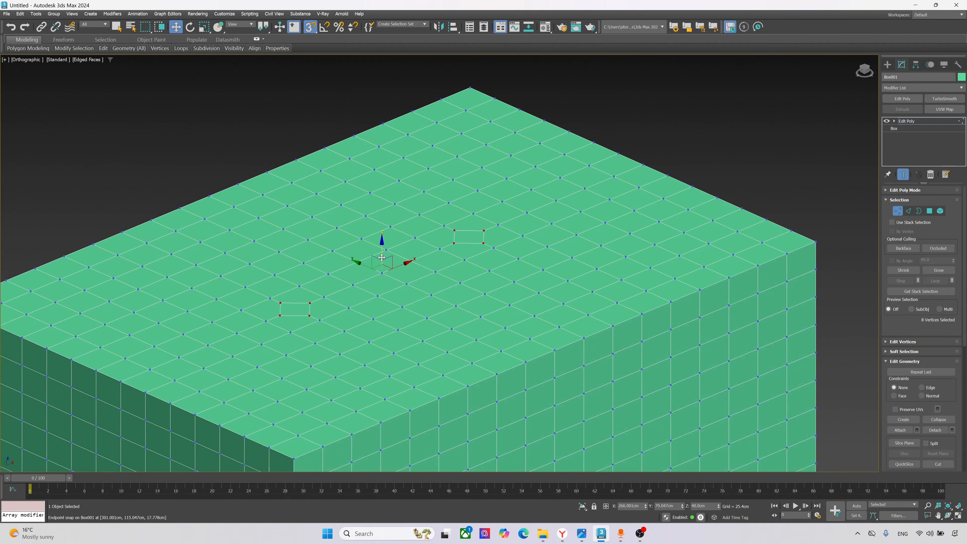
pyautogui.press('s')
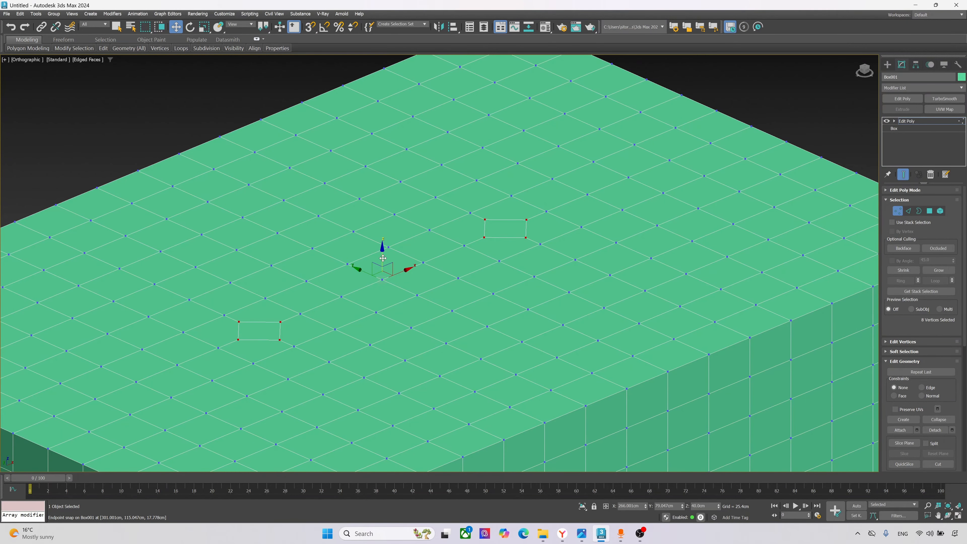
pyautogui.moveTo(383, 258); pyautogui.dragTo(386, 273)
pyautogui.scroll(-5, 388, 273)
pyautogui.keyDown('alt'); pyautogui.moveTo(392, 271); pyautogui.dragTo(372, 281, button='middle'); pyautogui.keyUp('alt')
pyautogui.scroll(5, 370, 273)
pyautogui.moveTo(421, 267); pyautogui.dragTo(422, 268)
pyautogui.press('1')
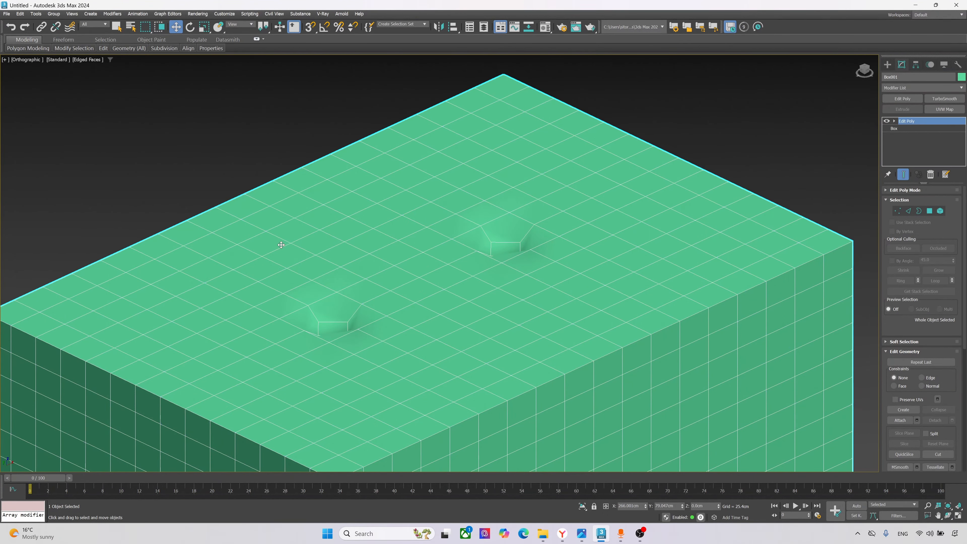
# - Make one independent copy of the dimpled box, spaced away from the original along the X axis
pyautogui.scroll(-7, 283, 244)
pyautogui.keyDown('alt'); pyautogui.moveTo(338, 282); pyautogui.dragTo(328, 298, button='middle'); pyautogui.keyUp('alt')
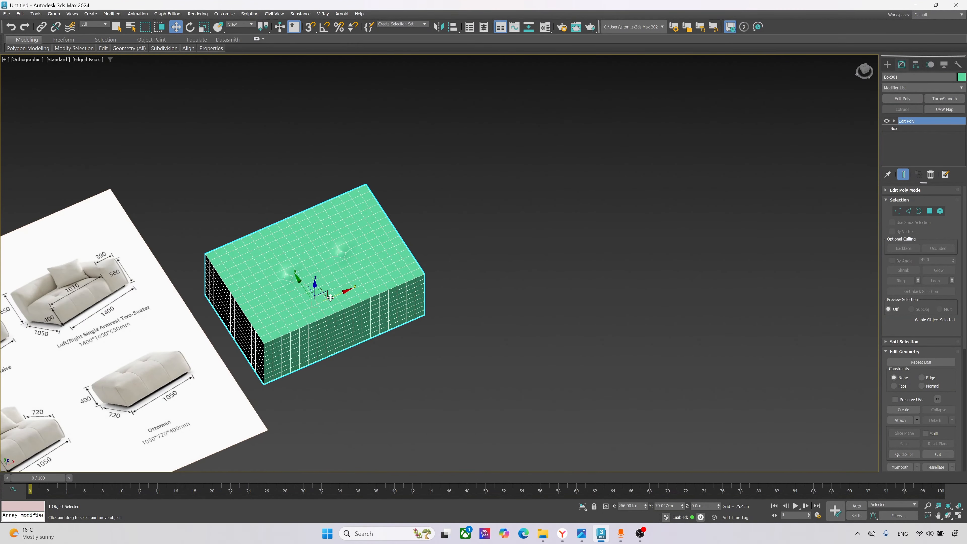
pyautogui.moveTo(330, 298)
pyautogui.keyDown('shift'); pyautogui.mouseDown()
pyautogui.moveTo(624, 187)
pyautogui.moveTo(679, 189)
pyautogui.mouseUp(); pyautogui.keyUp('shift')
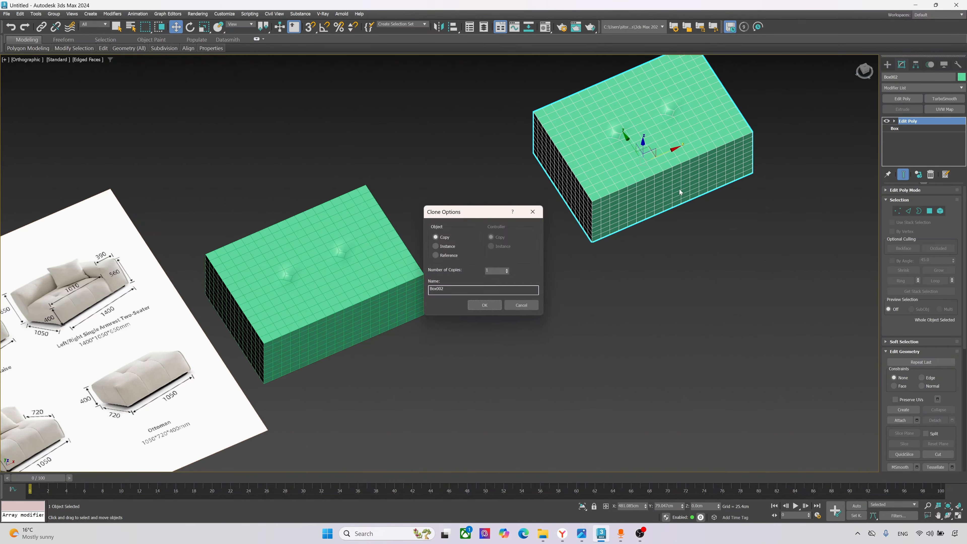
pyautogui.click(482, 305)
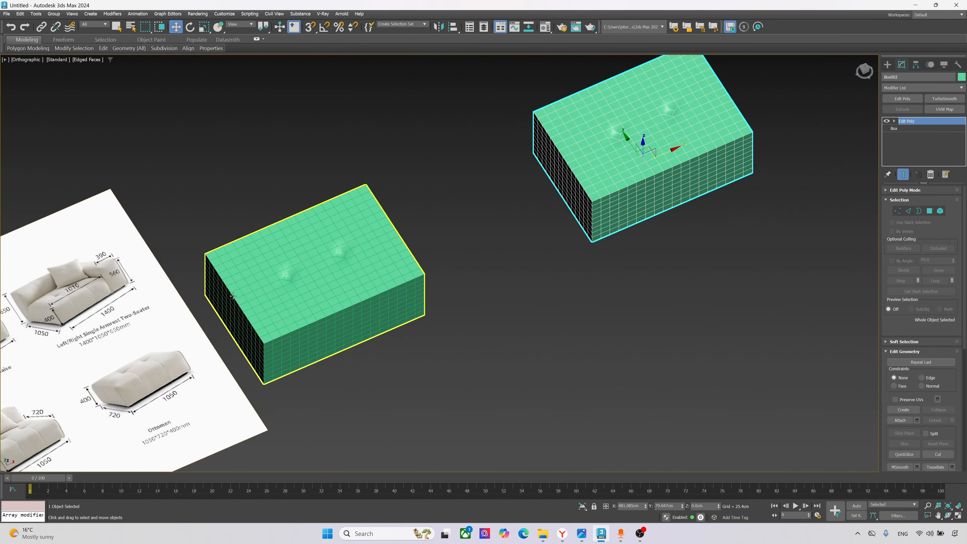
# - Select the original box and return to its edge selection with the lengthwise and crosswise seam loops highlighted
pyautogui.moveTo(279, 299); pyautogui.dragTo(408, 310, button='middle')
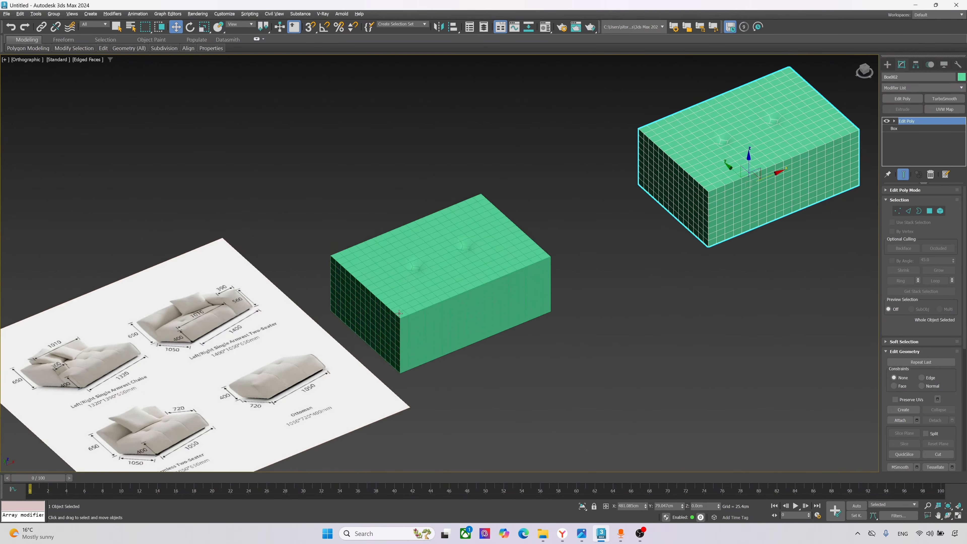
pyautogui.scroll(5, 411, 305)
pyautogui.click(413, 304)
pyautogui.scroll(5, 503, 228)
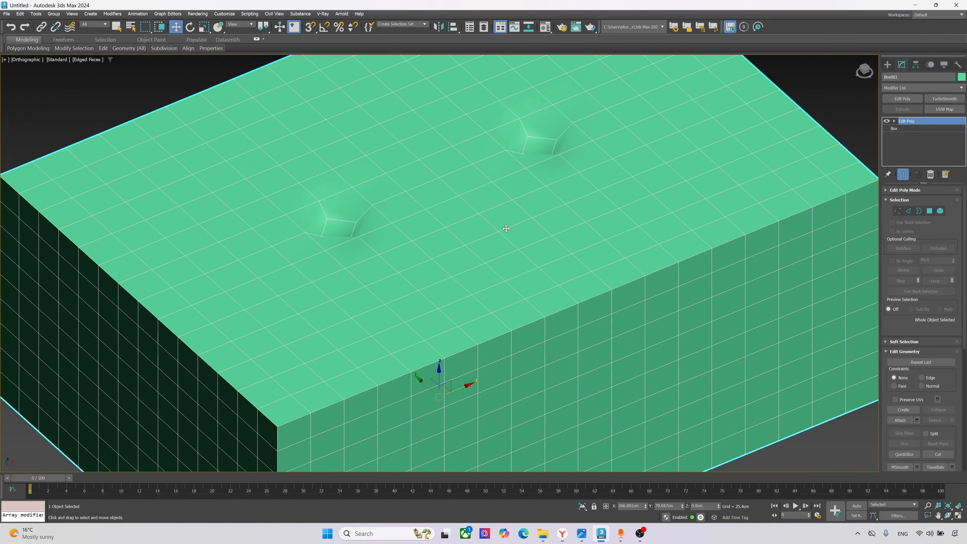
pyautogui.click(909, 211)
pyautogui.scroll(-3, 415, 186)
pyautogui.keyDown('alt'); pyautogui.moveTo(415, 186); pyautogui.dragTo(396, 189, button='middle'); pyautogui.keyUp('alt')
pyautogui.scroll(4, 339, 187)
pyautogui.scroll(-6, 377, 228)
pyautogui.keyDown('alt'); pyautogui.moveTo(377, 229); pyautogui.dragTo(394, 278, button='middle'); pyautogui.keyUp('alt')
pyautogui.scroll(5, 395, 278)
pyautogui.scroll(2, 394, 278)
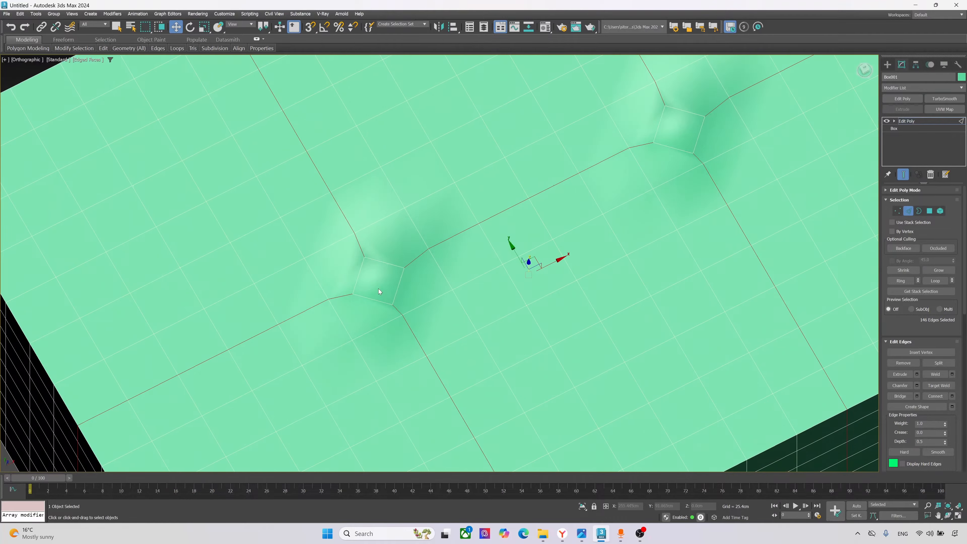
# - Chamfer the selected seam edges by 0.5 cm with 1 segment, using the Tri chamfer type
pyautogui.scroll(-10, 381, 289)
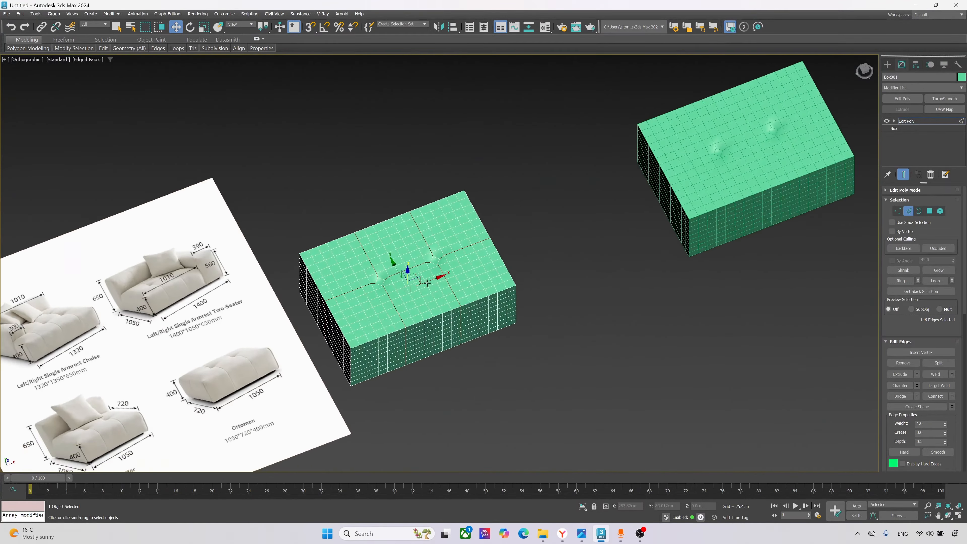
pyautogui.scroll(1, 429, 274)
pyautogui.scroll(8, 429, 274)
pyautogui.rightClick(377, 281)
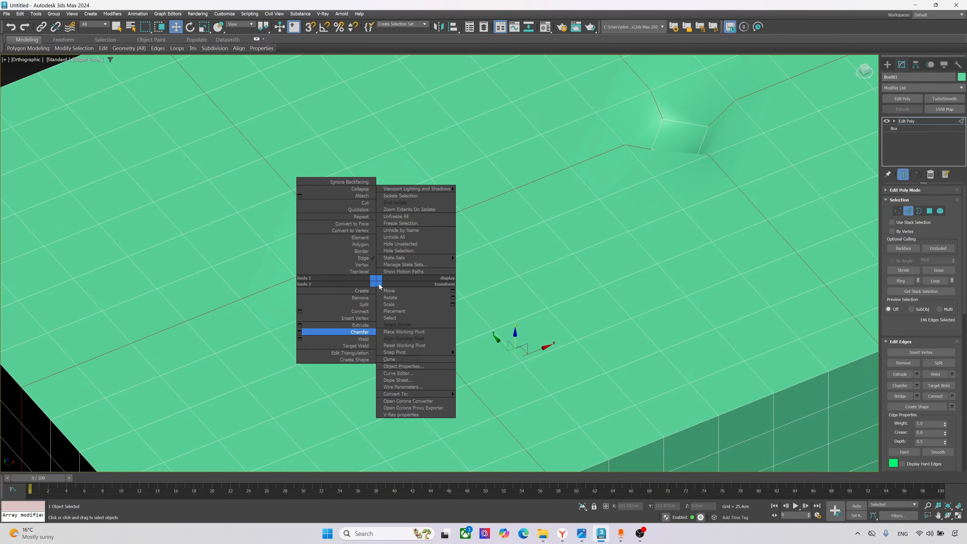
pyautogui.click(300, 332)
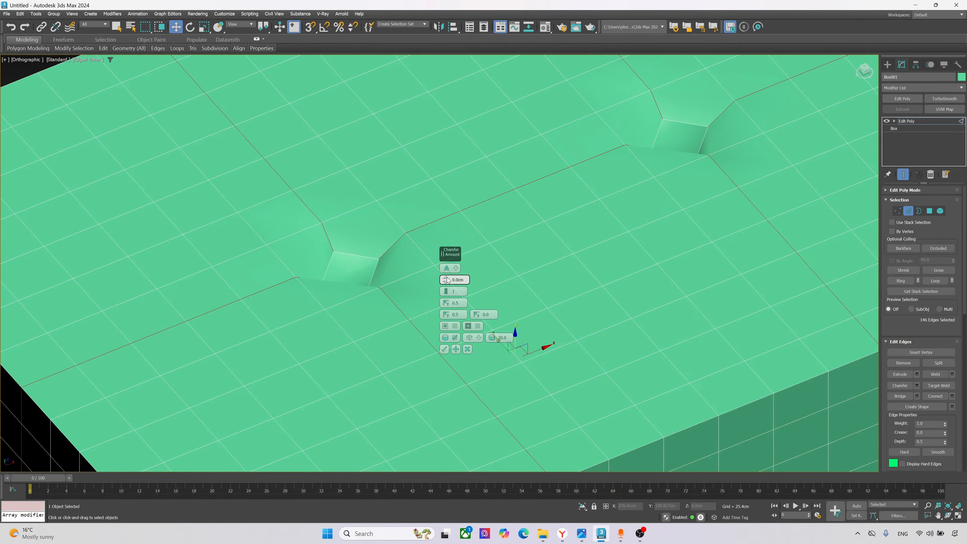
pyautogui.moveTo(445, 275); pyautogui.dragTo(444, 270)
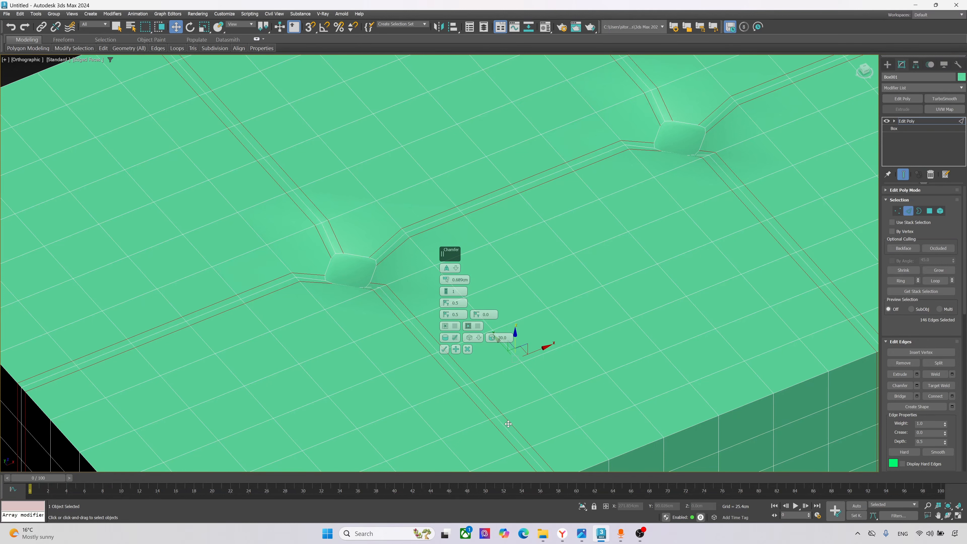
pyautogui.click(457, 269)
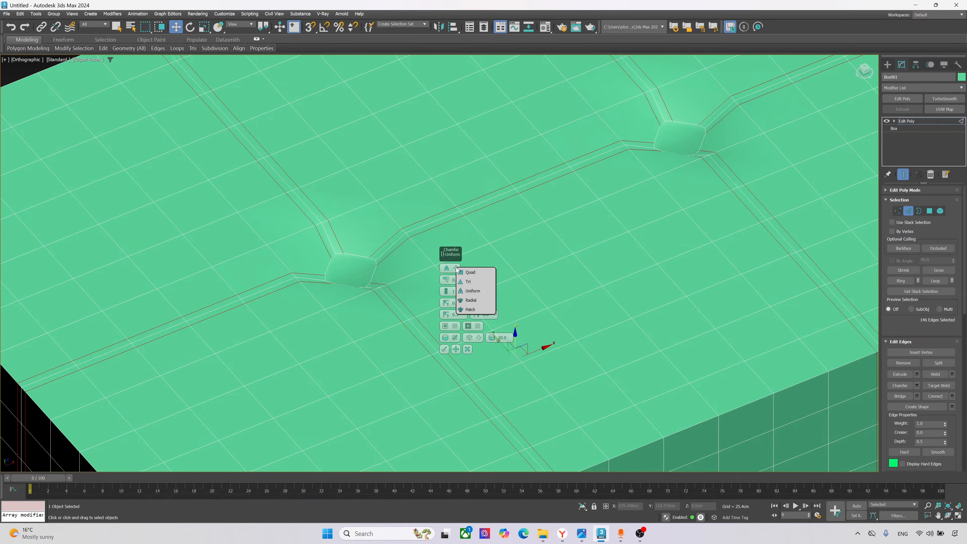
pyautogui.click(467, 282)
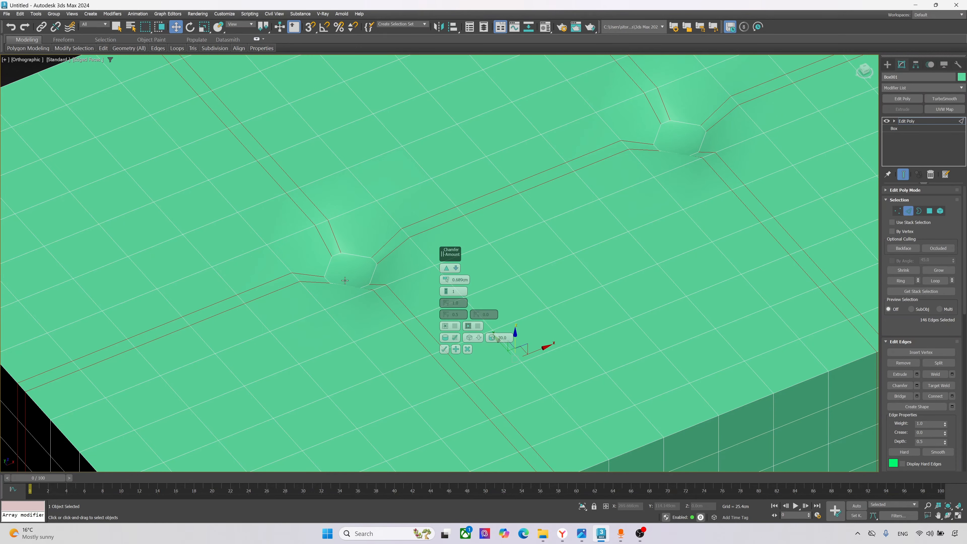
pyautogui.scroll(-5, 321, 259)
pyautogui.scroll(2, 321, 260)
pyautogui.scroll(6, 321, 260)
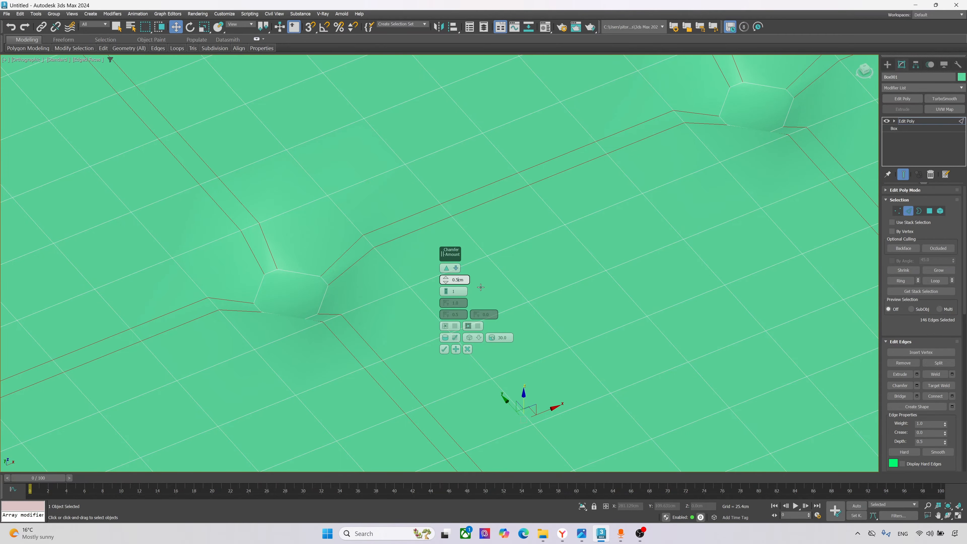
pyautogui.click(445, 351)
pyautogui.scroll(-8, 444, 353)
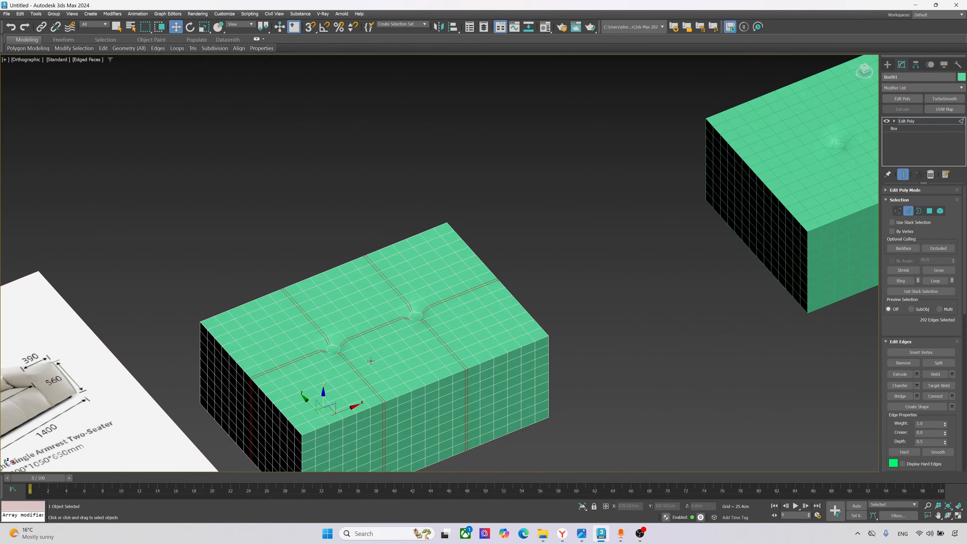
pyautogui.moveTo(425, 390)
pyautogui.keyDown('alt'); pyautogui.mouseDown(button='middle')
pyautogui.moveTo(421, 327)
pyautogui.moveTo(427, 385)
pyautogui.mouseUp(button='middle'); pyautogui.keyUp('alt')
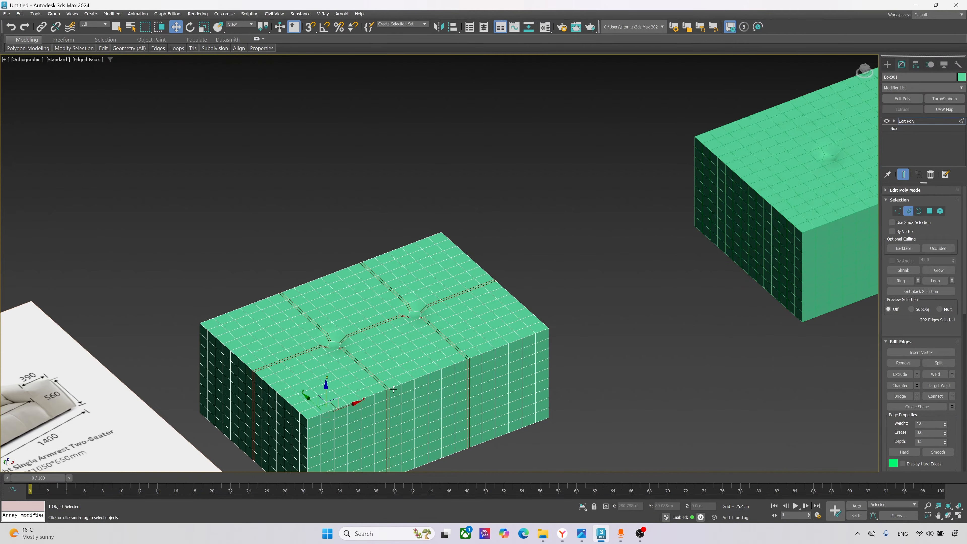
# - Convert the chamfered seam edge selection into a selection of all polygons touching those edges
pyautogui.scroll(3, 393, 389)
pyautogui.scroll(5, 282, 324)
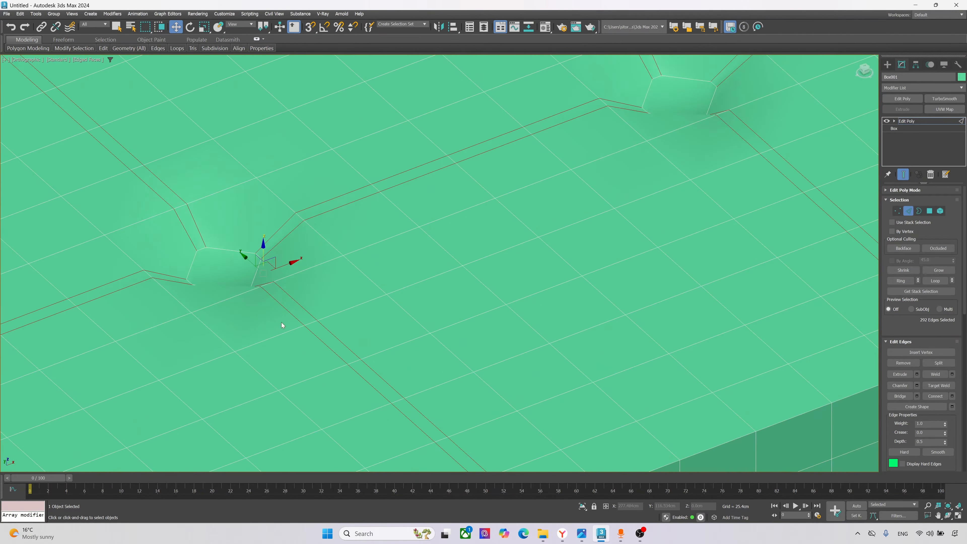
pyautogui.scroll(-8, 364, 337)
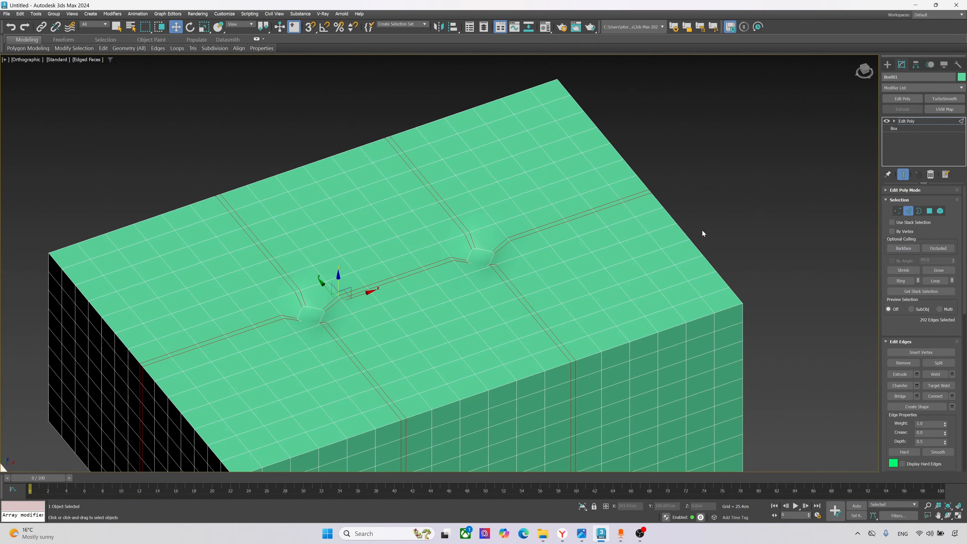
pyautogui.scroll(-5, 524, 235)
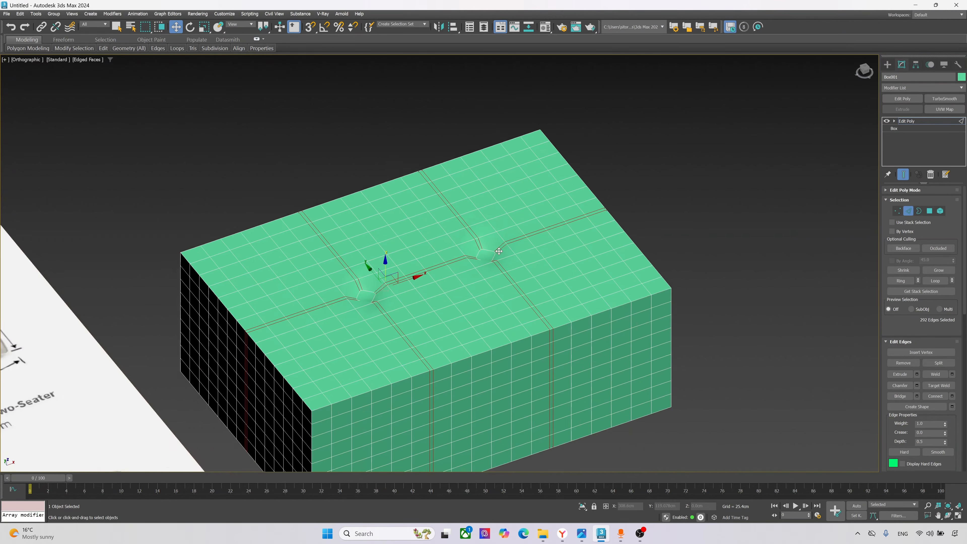
pyautogui.keyDown('alt'); pyautogui.moveTo(497, 259); pyautogui.dragTo(351, 291, button='middle'); pyautogui.keyUp('alt')
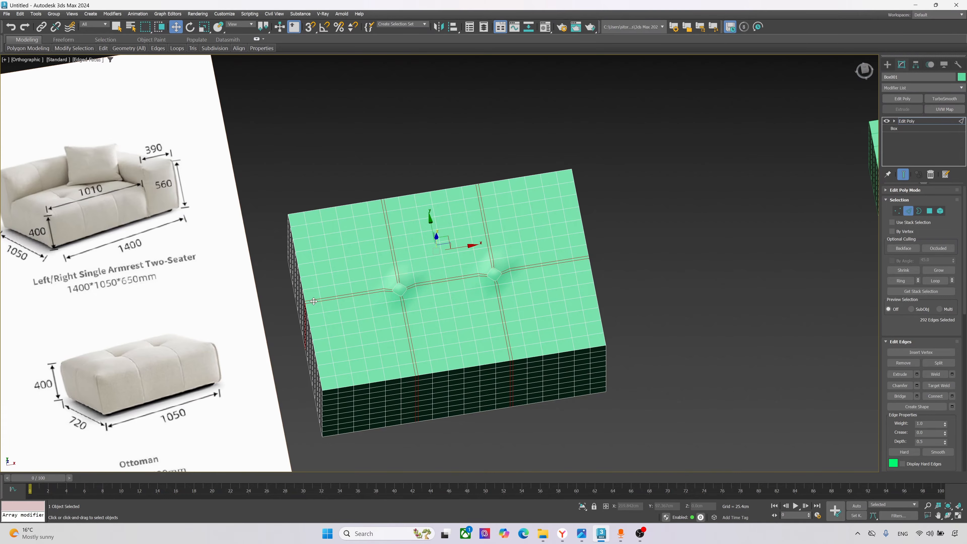
pyautogui.scroll(2, 348, 309)
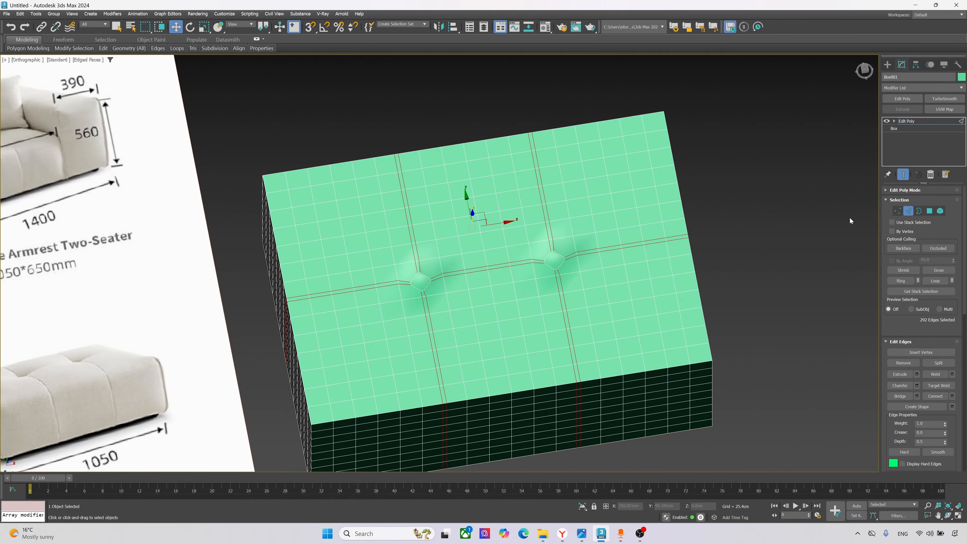
pyautogui.click(930, 211)
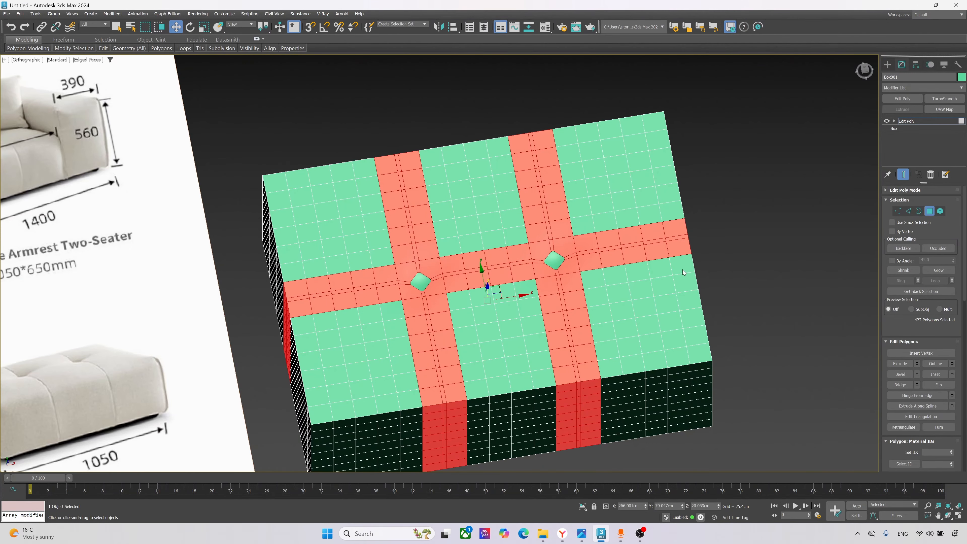
# - Add the two small polygons at the seam crossings on the box's underside to the polygon selection
pyautogui.scroll(-5, 487, 288)
pyautogui.keyDown('alt'); pyautogui.moveTo(486, 287); pyautogui.dragTo(494, 232, button='middle'); pyautogui.keyUp('alt')
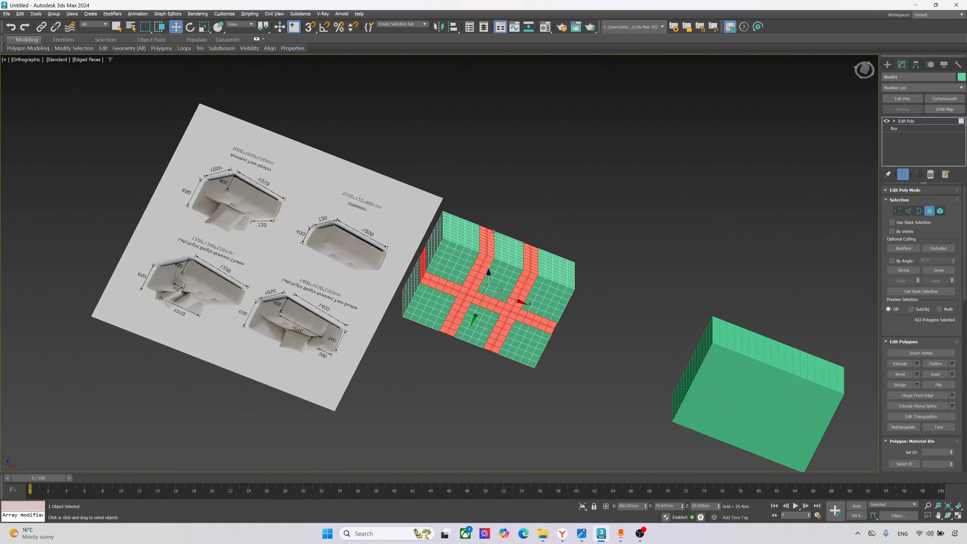
pyautogui.scroll(10, 491, 256)
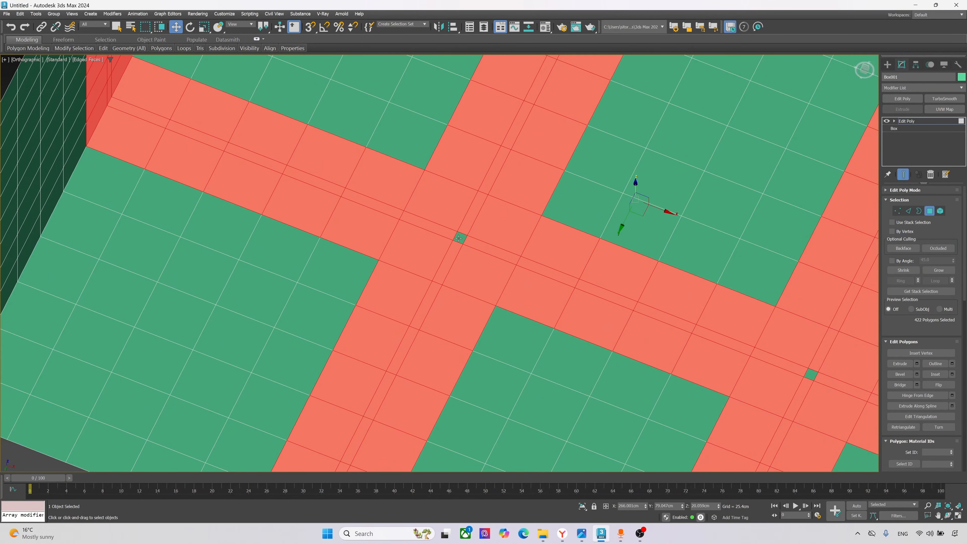
pyautogui.scroll(-3, 396, 250)
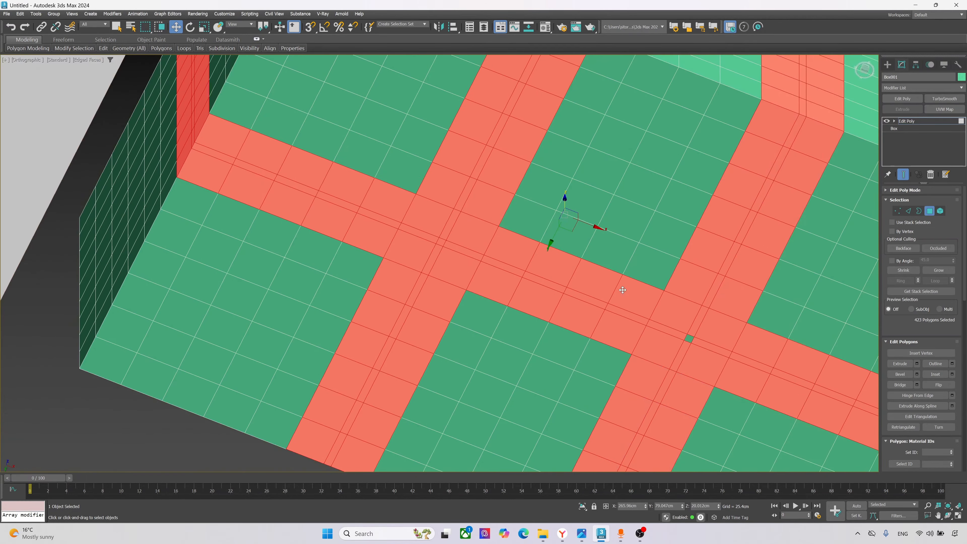
pyautogui.keyDown('ctrl'); pyautogui.click(690, 339); pyautogui.keyUp('ctrl')
# - In top view, deselect the wide polygons bordering the seams around the front-right block of the box
pyautogui.press('t')
pyautogui.scroll(8, 730, 204)
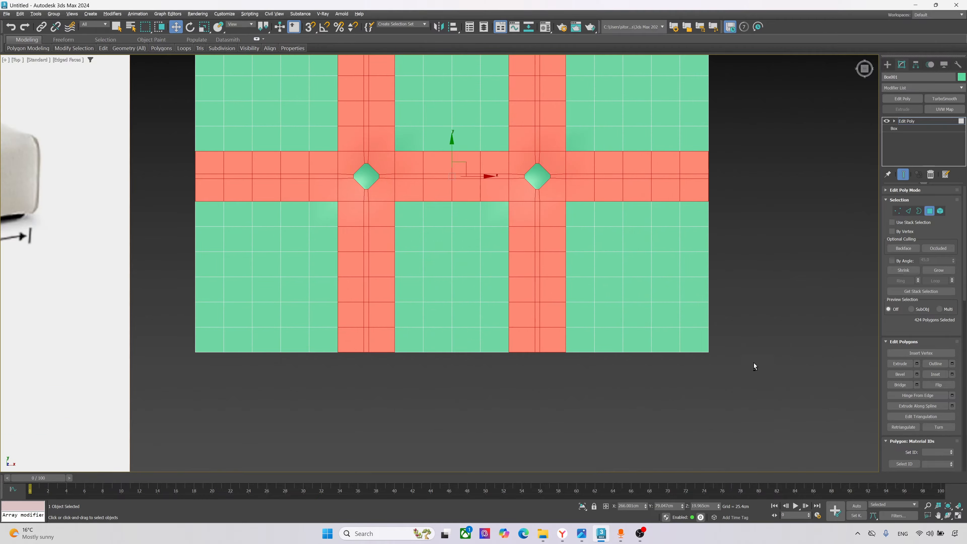
pyautogui.keyDown('alt'); pyautogui.moveTo(585, 244); pyautogui.dragTo(562, 193); pyautogui.keyUp('alt')
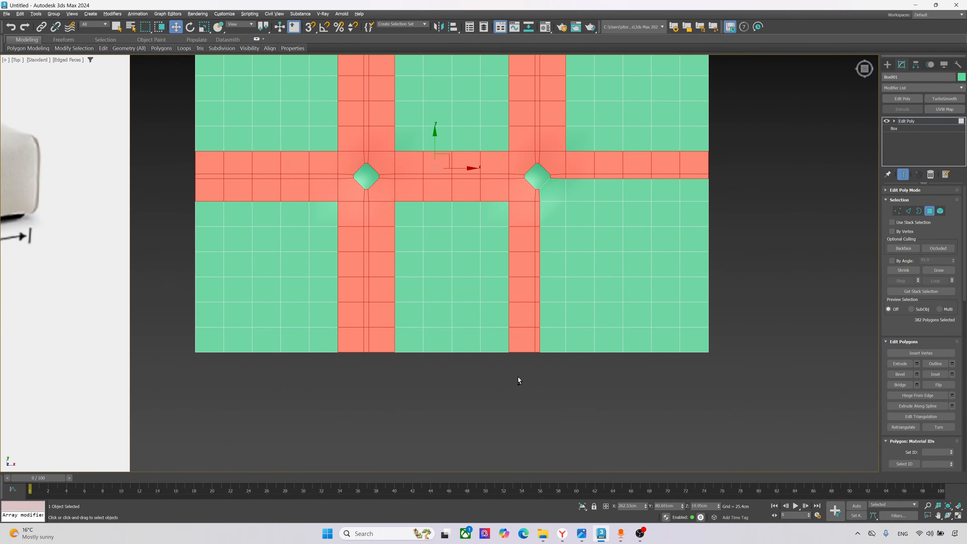
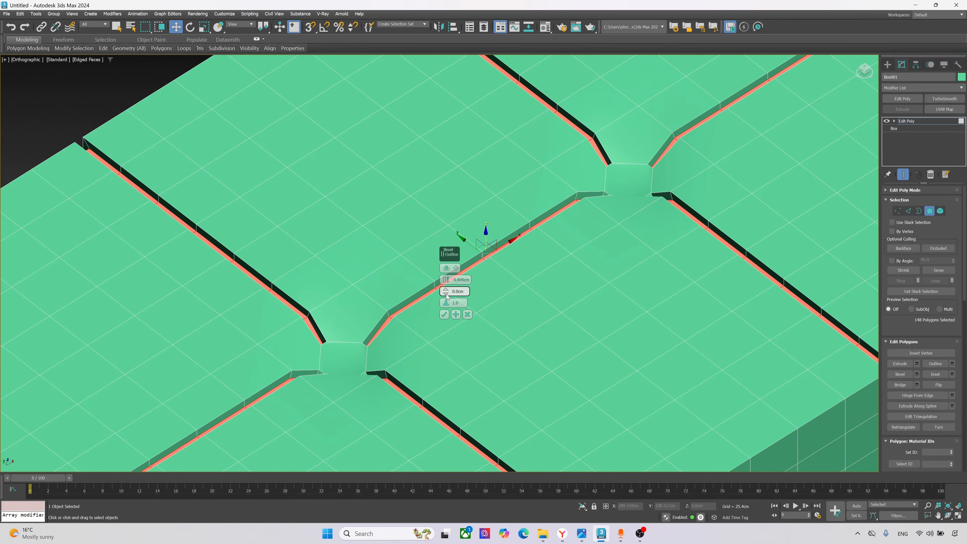
# - Narrow the bevel outline of the seam polygons to about -0.413 cm
pyautogui.moveTo(447, 297); pyautogui.dragTo(448, 301)
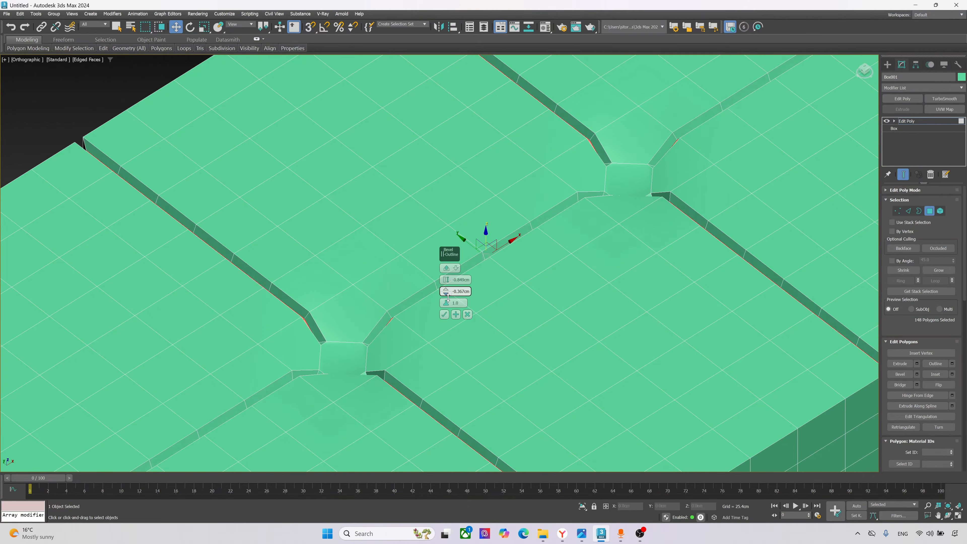
pyautogui.scroll(-8, 400, 305)
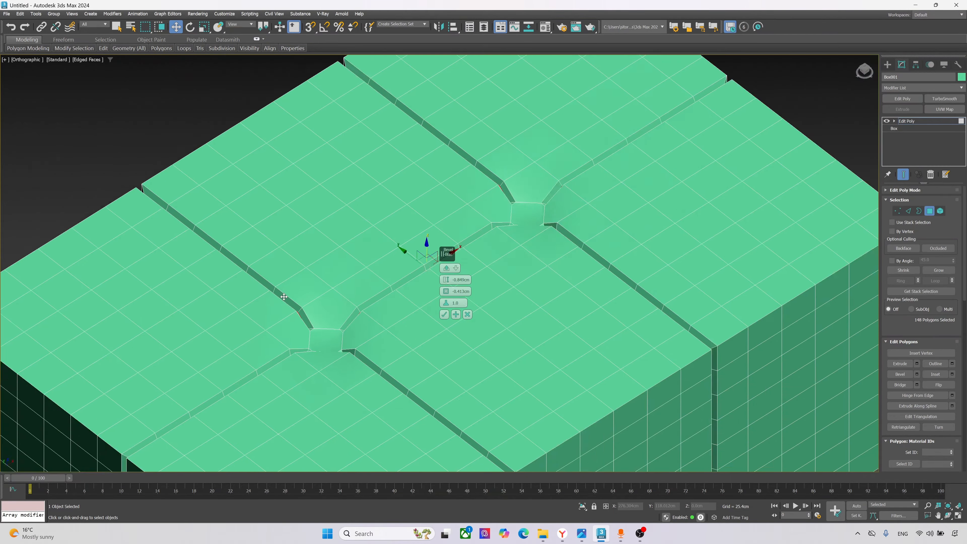
pyautogui.scroll(8, 358, 297)
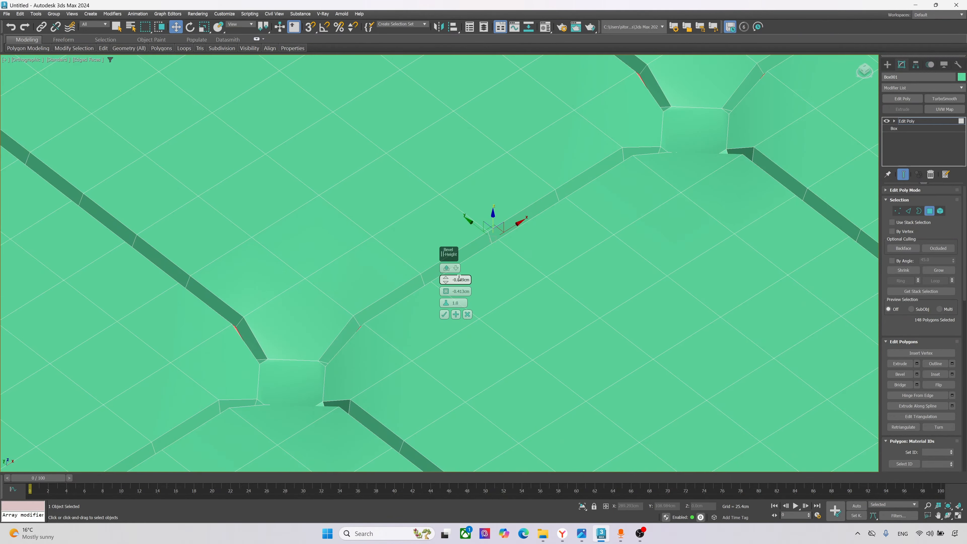
# - Bevel the selected seam polygons inward with a height of -0.95 cm and an outline of -0.25 cm
pyautogui.press('BackSpace')
pyautogui.press('BackSpace')
pyautogui.press('BackSpace')
pyautogui.write('9')
pyautogui.click(461, 292)
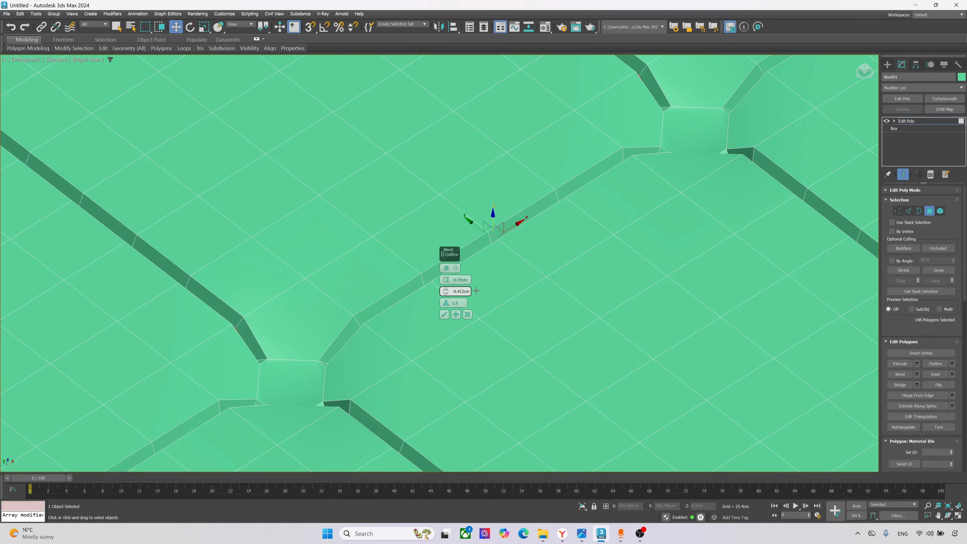
pyautogui.press('BackSpace')
pyautogui.press('BackSpace')
pyautogui.press('BackSpace')
pyautogui.write('25')
pyautogui.scroll(-6, 324, 334)
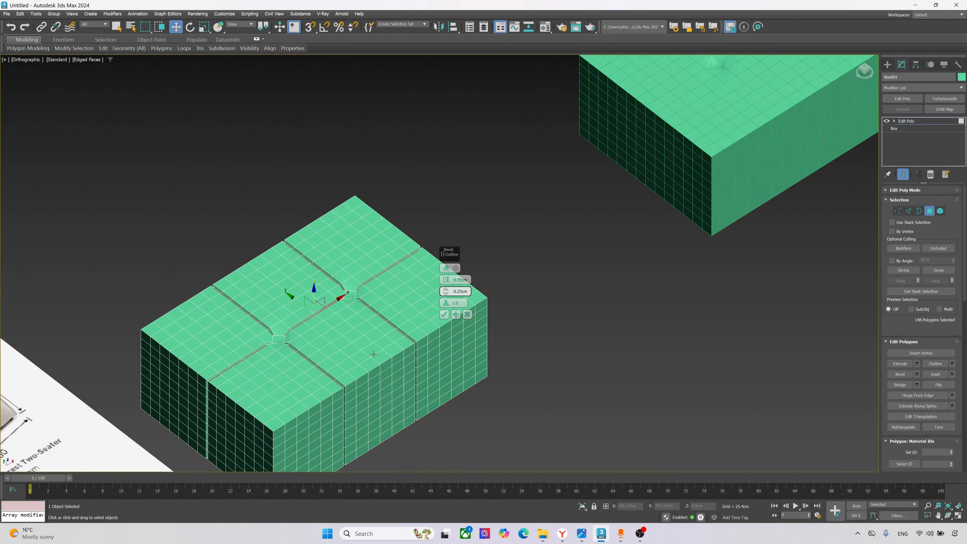
pyautogui.keyDown('alt'); pyautogui.moveTo(374, 355); pyautogui.dragTo(360, 362, button='middle'); pyautogui.keyUp('alt')
pyautogui.click(444, 314)
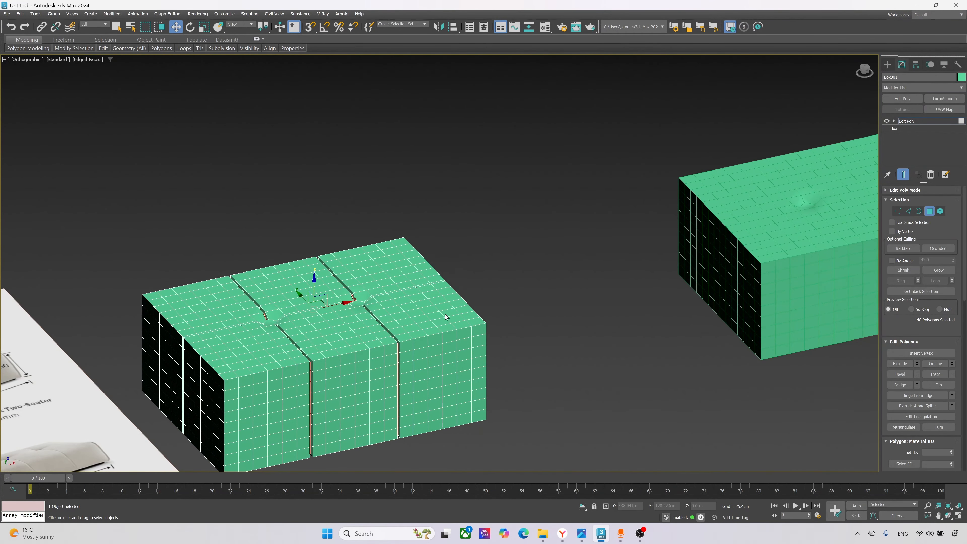
# - Leave polygon editing and deselect the grooved ottoman box
pyautogui.keyDown('alt'); pyautogui.moveTo(445, 314); pyautogui.dragTo(272, 379, button='middle'); pyautogui.keyUp('alt')
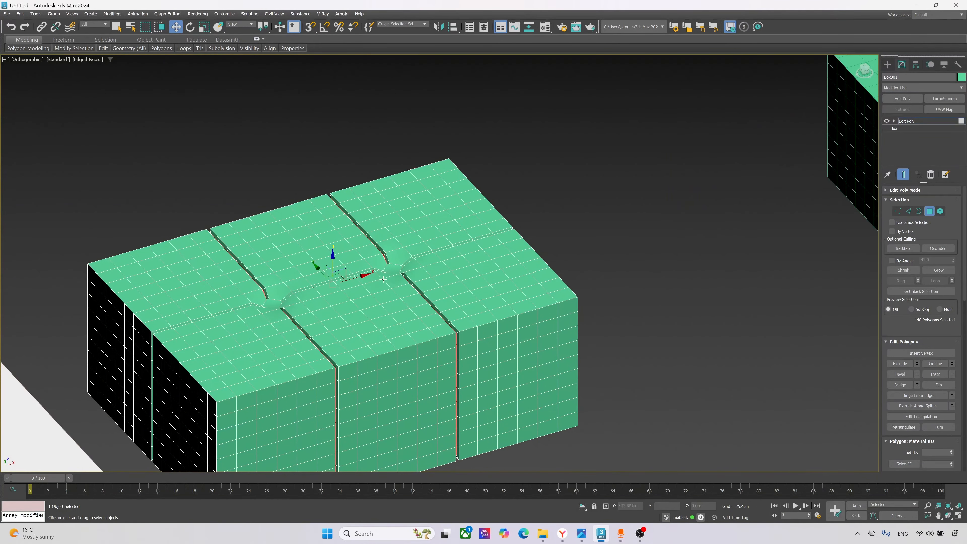
pyautogui.moveTo(397, 229)
pyautogui.keyDown('alt'); pyautogui.mouseDown(button='middle')
pyautogui.moveTo(402, 244)
pyautogui.moveTo(410, 226)
pyautogui.mouseUp(button='middle'); pyautogui.keyUp('alt')
pyautogui.moveTo(521, 246); pyautogui.dragTo(630, 177, button='middle')
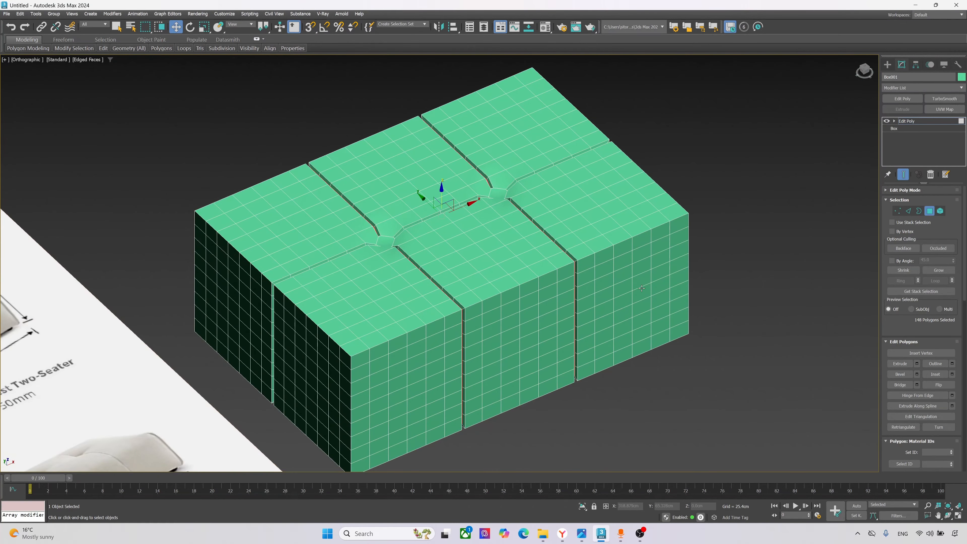
pyautogui.press('4')
pyautogui.click(682, 371)
# - Mark the reference ottoman's three visible vertical corner edges in red on a temporary screen capture
pyautogui.scroll(-3, 631, 334)
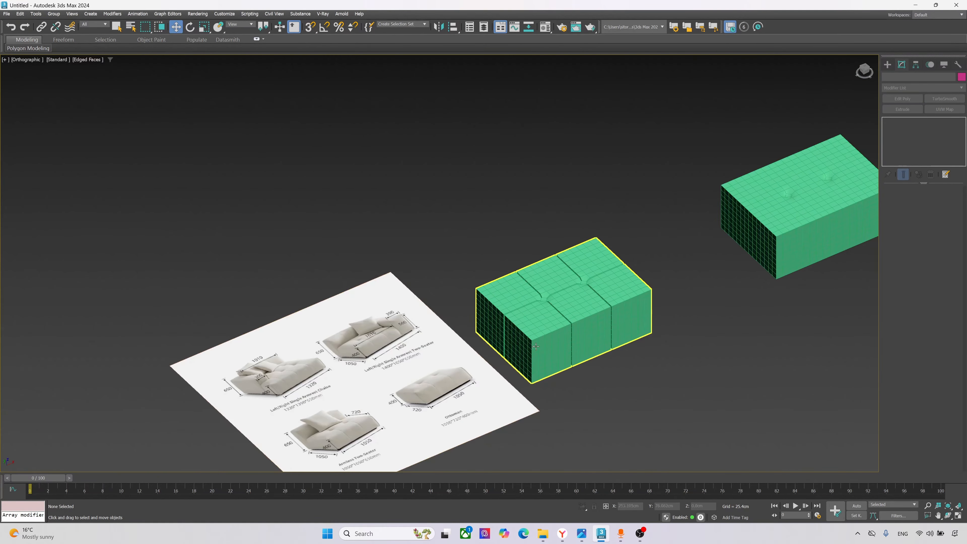
pyautogui.scroll(2, 459, 409)
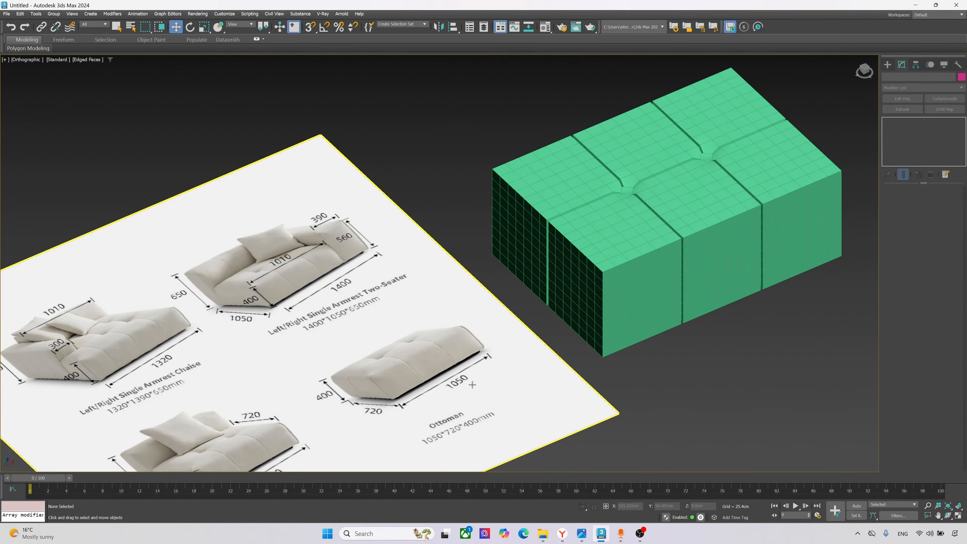
pyautogui.keyDown('alt'); pyautogui.moveTo(473, 385); pyautogui.dragTo(460, 408, button='middle'); pyautogui.keyUp('alt')
pyautogui.scroll(4, 460, 384)
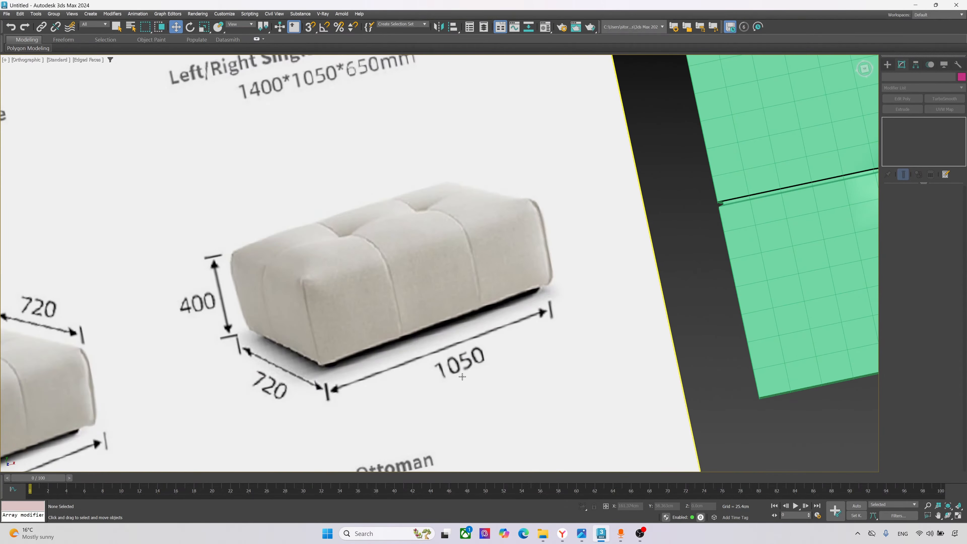
pyautogui.press('Print')
pyautogui.moveTo(156, 132); pyautogui.dragTo(688, 460)
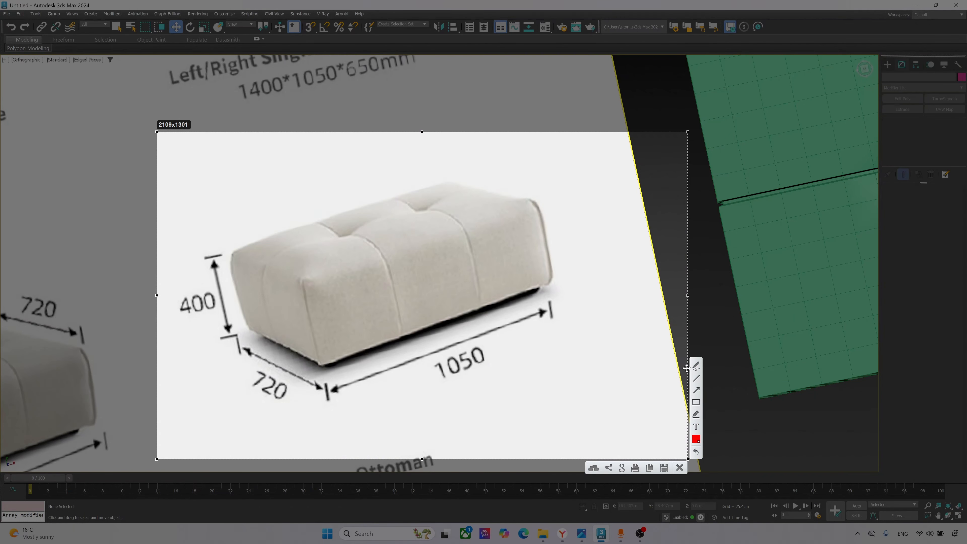
pyautogui.click(697, 366)
pyautogui.moveTo(305, 292); pyautogui.dragTo(316, 361)
pyautogui.moveTo(233, 266); pyautogui.dragTo(245, 323)
pyautogui.moveTo(541, 213); pyautogui.dragTo(559, 284)
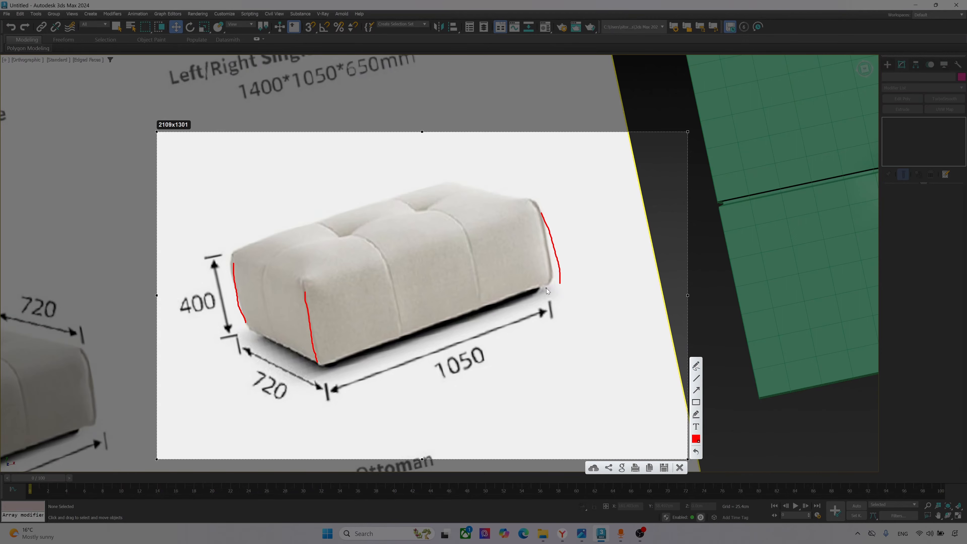
pyautogui.press('Escape')
pyautogui.press('Escape')
# - Select the grooved ottoman box and enter edge editing
pyautogui.scroll(-5, 545, 288)
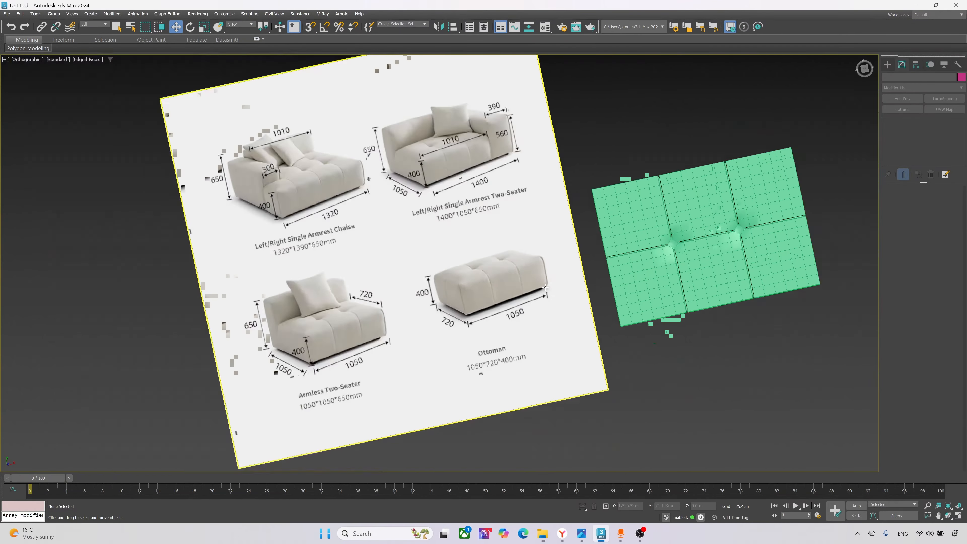
pyautogui.scroll(2, 548, 293)
pyautogui.keyDown('alt'); pyautogui.moveTo(618, 298); pyautogui.dragTo(635, 263, button='middle'); pyautogui.keyUp('alt')
pyautogui.scroll(2, 724, 224)
pyautogui.click(723, 226)
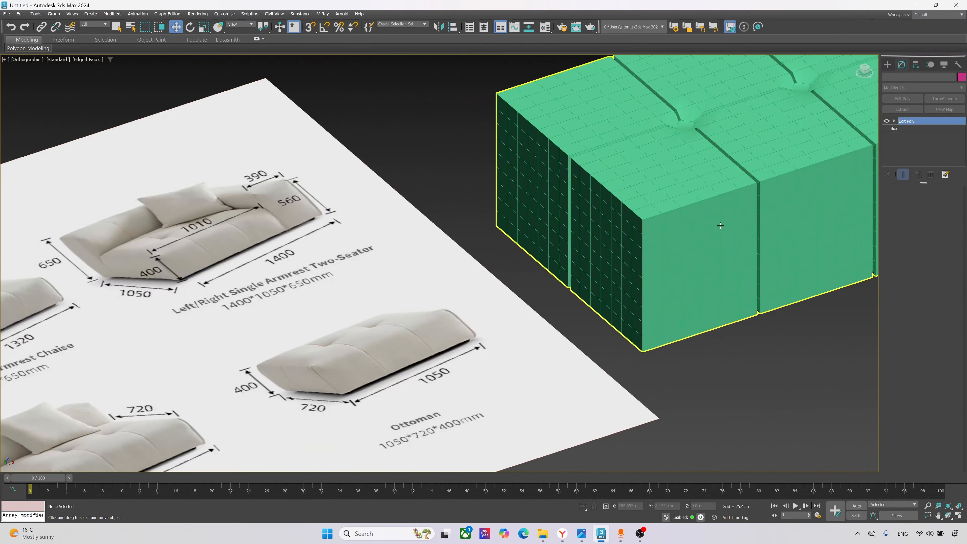
pyautogui.moveTo(759, 221); pyautogui.dragTo(688, 236, button='middle')
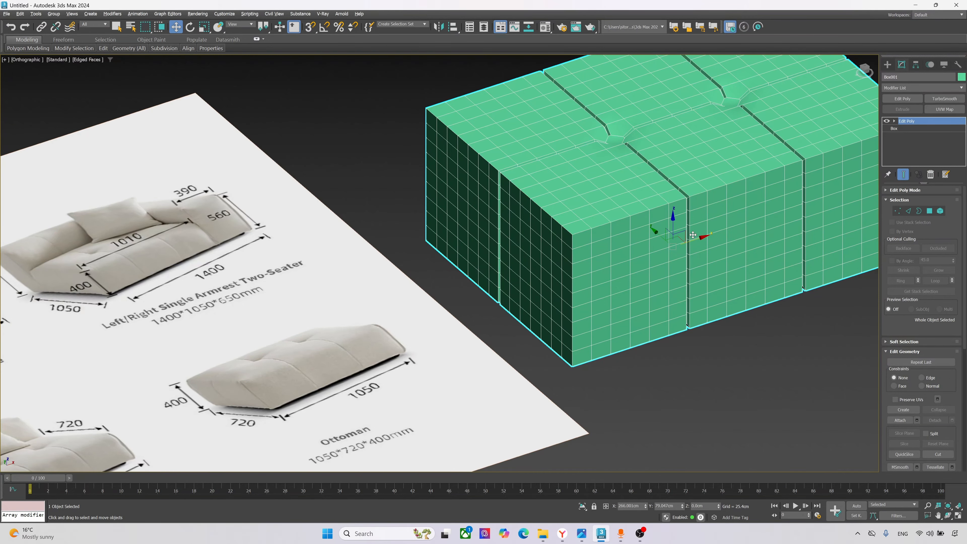
pyautogui.click(908, 210)
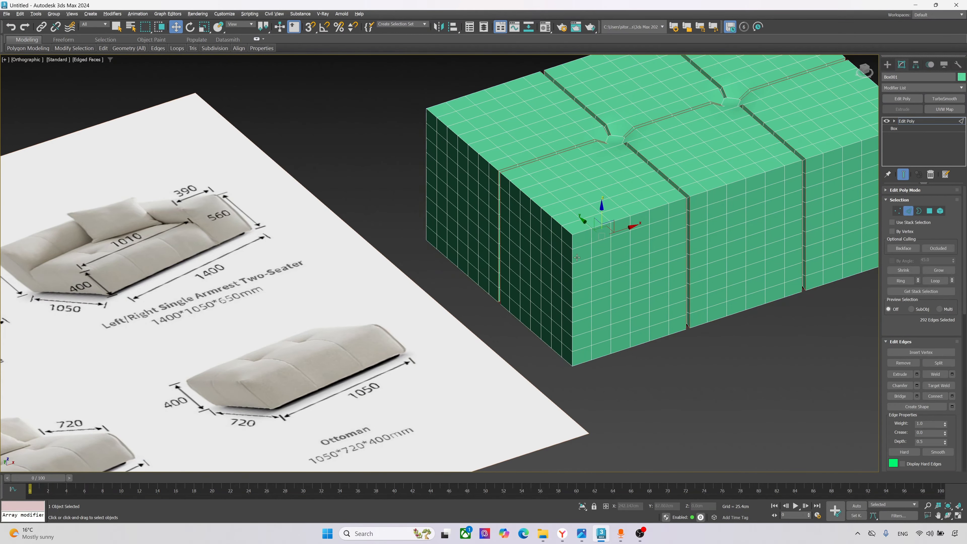
# - Select the full-height vertical edge lines at two neighbouring corners of the ottoman box
pyautogui.scroll(4, 570, 237)
pyautogui.click(570, 233)
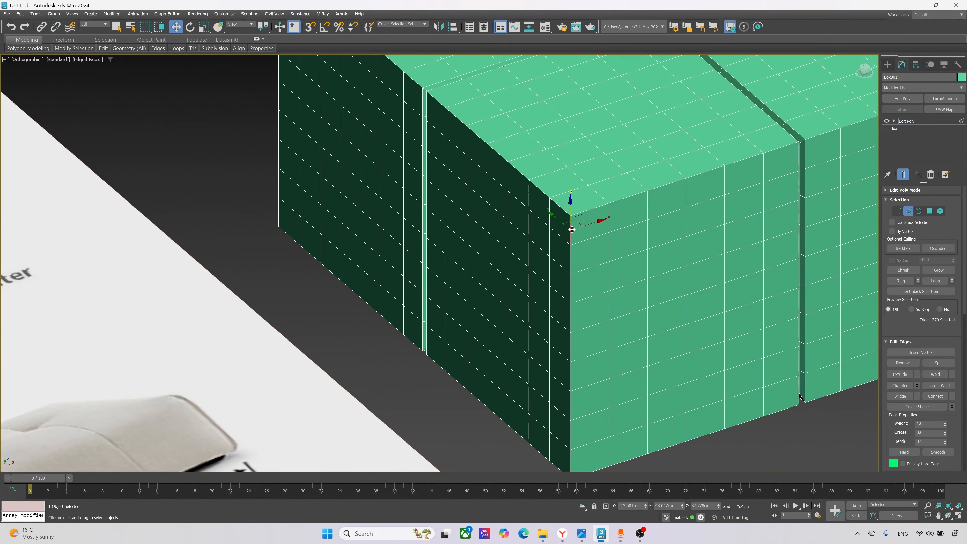
pyautogui.doubleClick(571, 264)
pyautogui.scroll(-5, 572, 259)
pyautogui.keyDown('alt'); pyautogui.moveTo(519, 281); pyautogui.dragTo(376, 368, button='middle'); pyautogui.keyUp('alt')
pyautogui.scroll(4, 365, 377)
pyautogui.keyDown('ctrl'); pyautogui.doubleClick(408, 357); pyautogui.keyUp('ctrl')
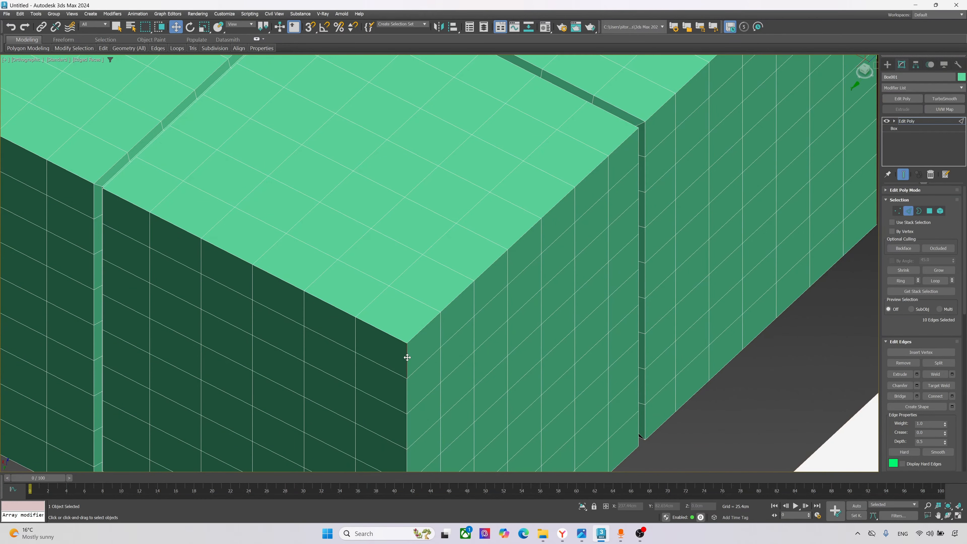
# - Add the vertical edge lines of the remaining two corners to the edge selection
pyautogui.scroll(1, 460, 339)
pyautogui.scroll(-6, 457, 337)
pyautogui.keyDown('alt'); pyautogui.moveTo(335, 340); pyautogui.dragTo(415, 335, button='middle'); pyautogui.keyUp('alt')
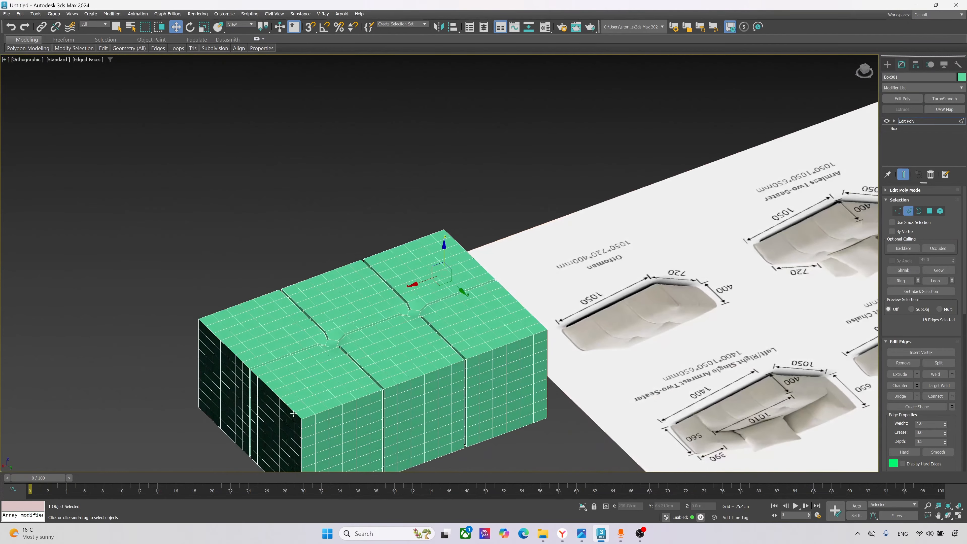
pyautogui.scroll(4, 299, 421)
pyautogui.keyDown('ctrl'); pyautogui.doubleClick(325, 427); pyautogui.keyUp('ctrl')
pyautogui.scroll(-6, 341, 349)
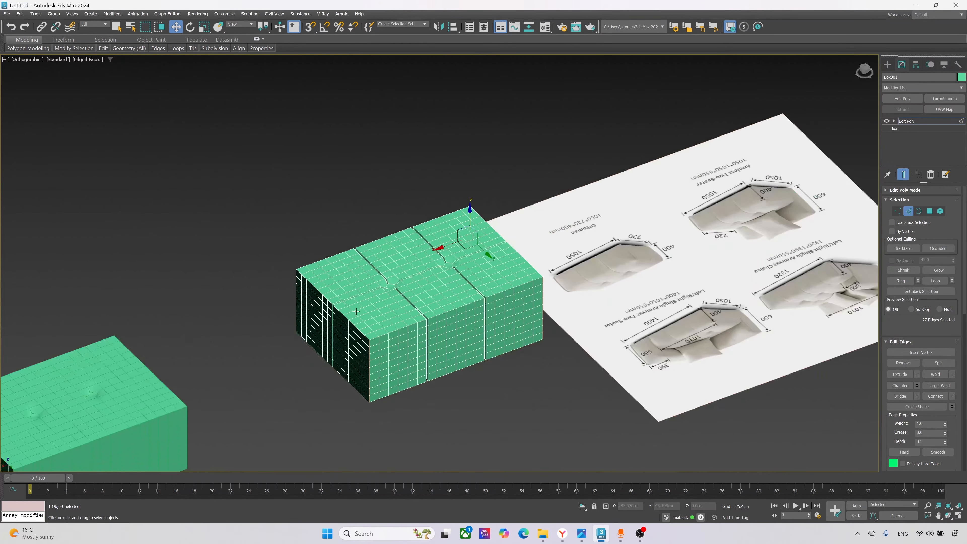
pyautogui.keyDown('alt'); pyautogui.moveTo(432, 249); pyautogui.dragTo(422, 325, button='middle'); pyautogui.keyUp('alt')
pyautogui.scroll(5, 422, 324)
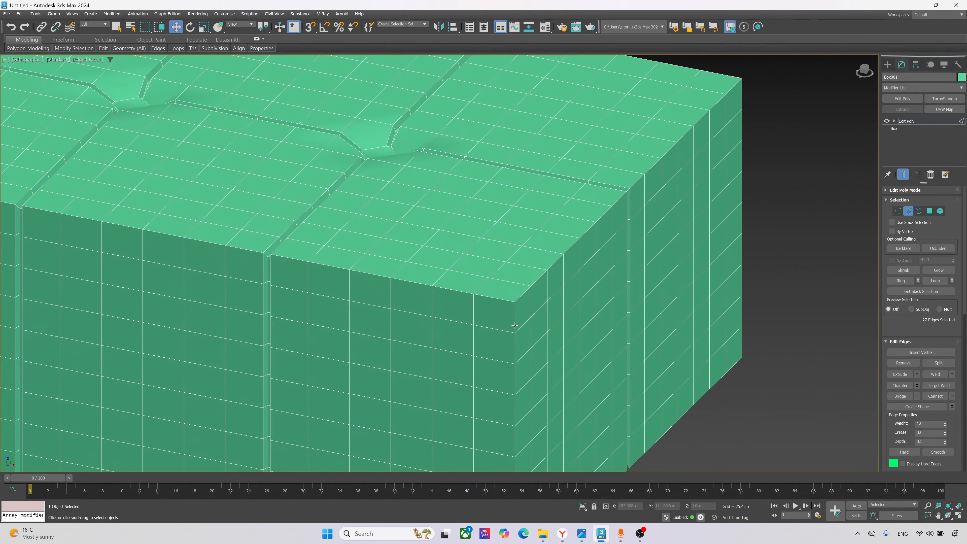
pyautogui.keyDown('ctrl'); pyautogui.doubleClick(515, 322); pyautogui.keyUp('ctrl')
pyautogui.scroll(-6, 486, 349)
pyautogui.keyDown('alt'); pyautogui.moveTo(486, 348); pyautogui.dragTo(465, 313, button='middle'); pyautogui.keyUp('alt')
pyautogui.scroll(5, 507, 227)
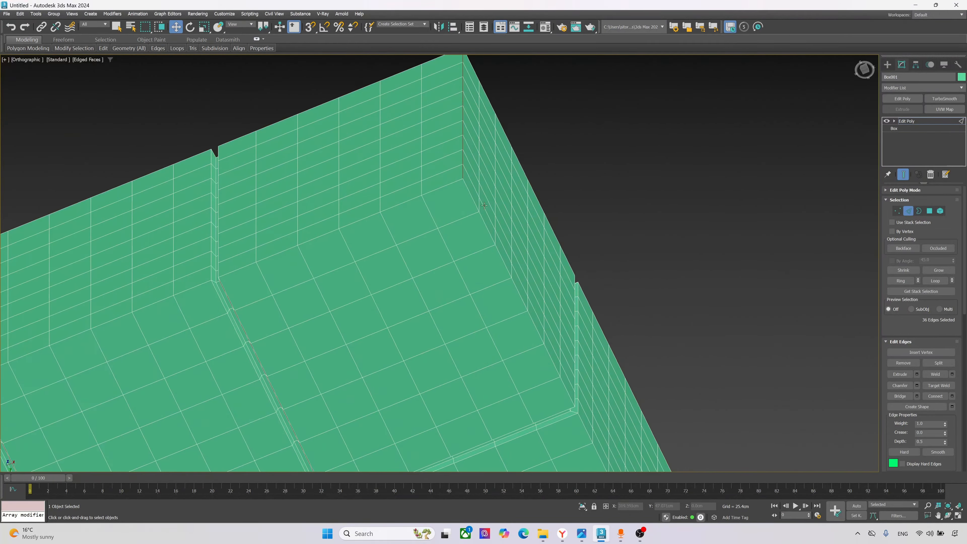
# - Examine the lower corners and vertical corner seams of the ottoman in the reference picture
pyautogui.scroll(-7, 497, 189)
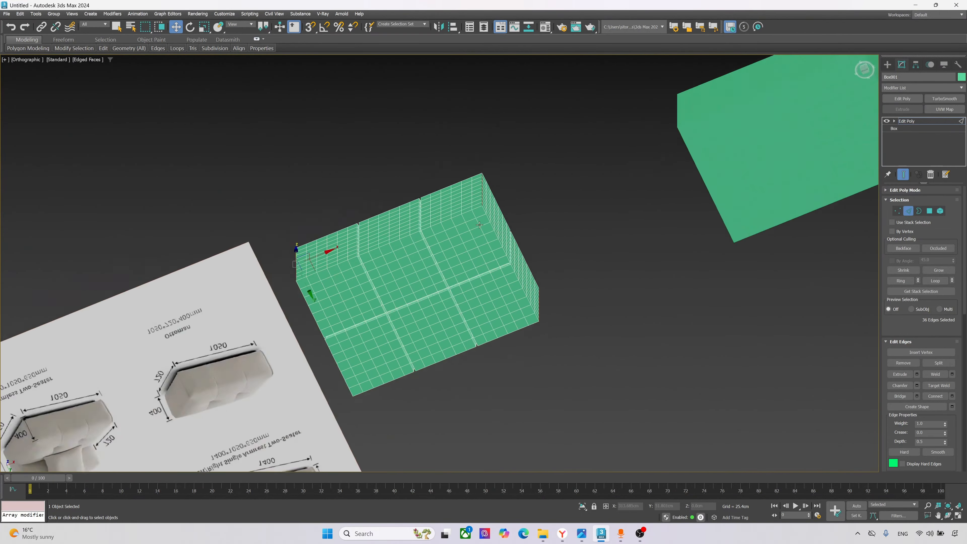
pyautogui.keyDown('alt'); pyautogui.moveTo(497, 189); pyautogui.dragTo(451, 337, button='middle'); pyautogui.keyUp('alt')
pyautogui.scroll(8, 269, 330)
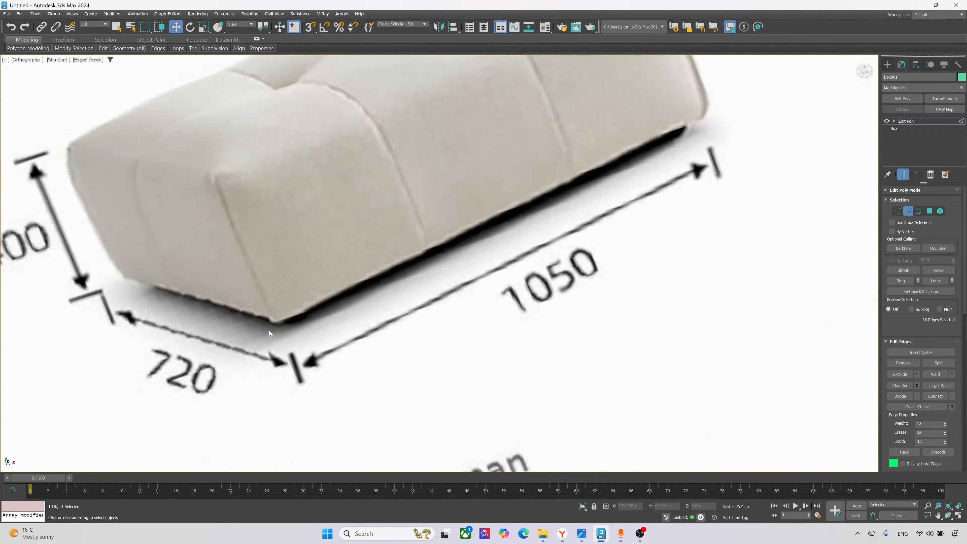
pyautogui.scroll(-6, 317, 380)
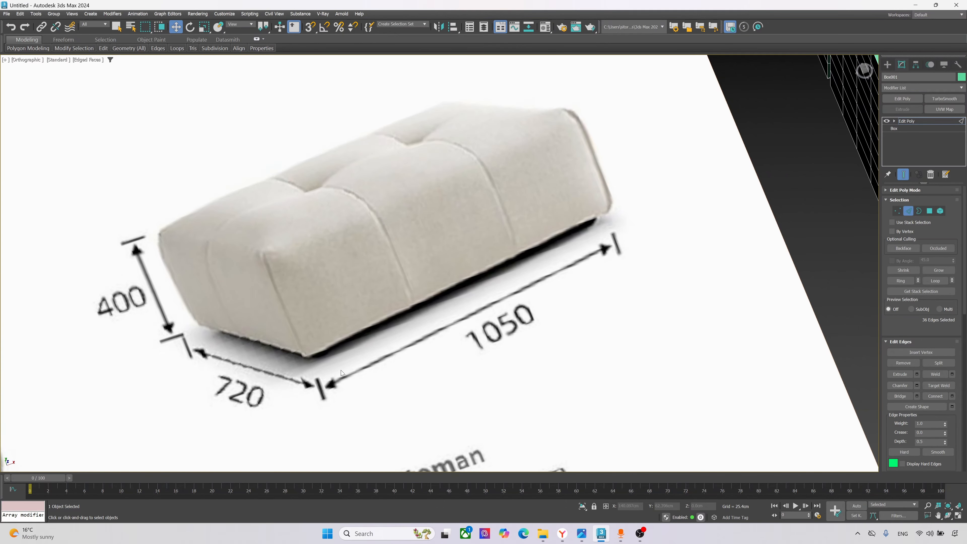
pyautogui.scroll(-6, 341, 370)
pyautogui.keyDown('alt'); pyautogui.moveTo(347, 371); pyautogui.dragTo(480, 304, button='middle'); pyautogui.keyUp('alt')
# - In vertex editing, connect one bottom corner vertex of the ottoman box to the diagonally opposite vertex of its underside corner polygon
pyautogui.scroll(6, 497, 162)
pyautogui.keyDown('alt'); pyautogui.moveTo(491, 180); pyautogui.dragTo(496, 191, button='middle'); pyautogui.keyUp('alt')
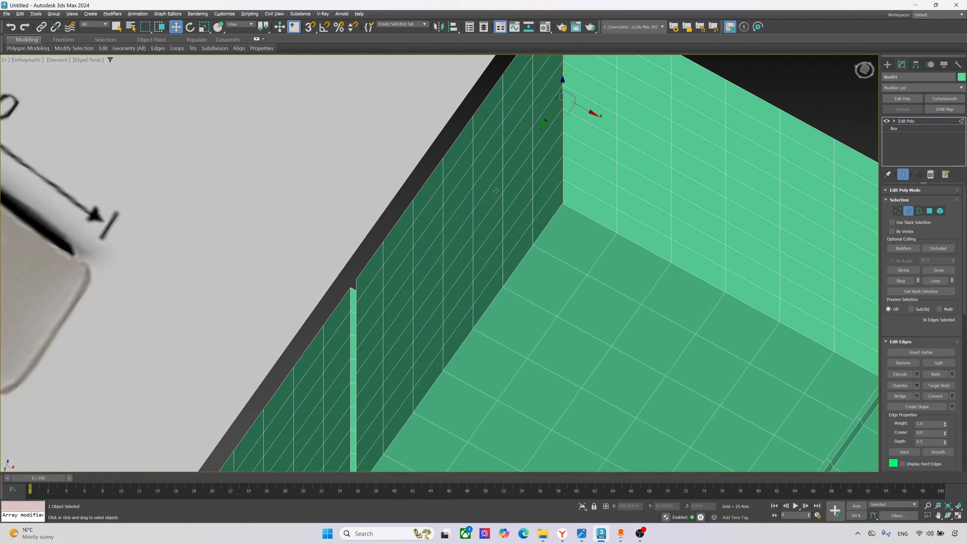
pyautogui.scroll(4, 559, 186)
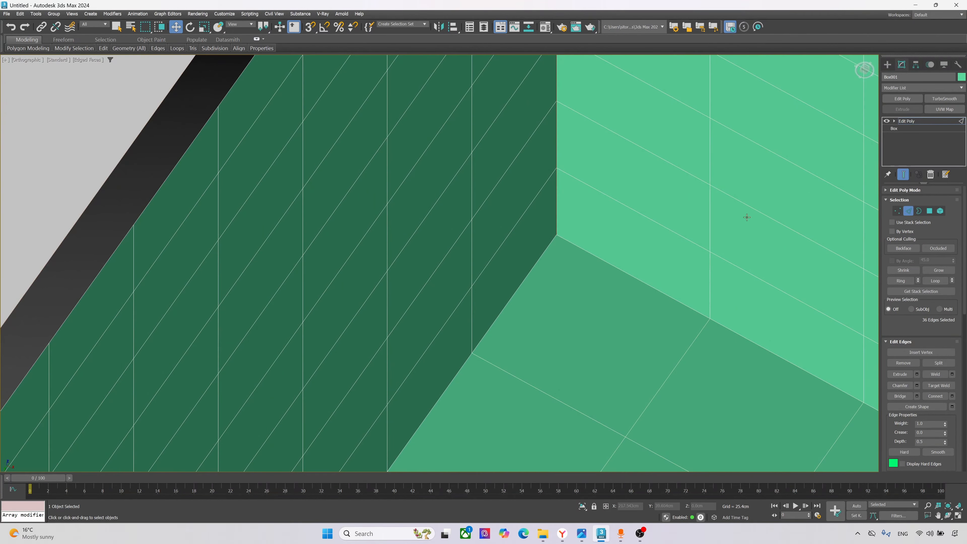
pyautogui.click(898, 211)
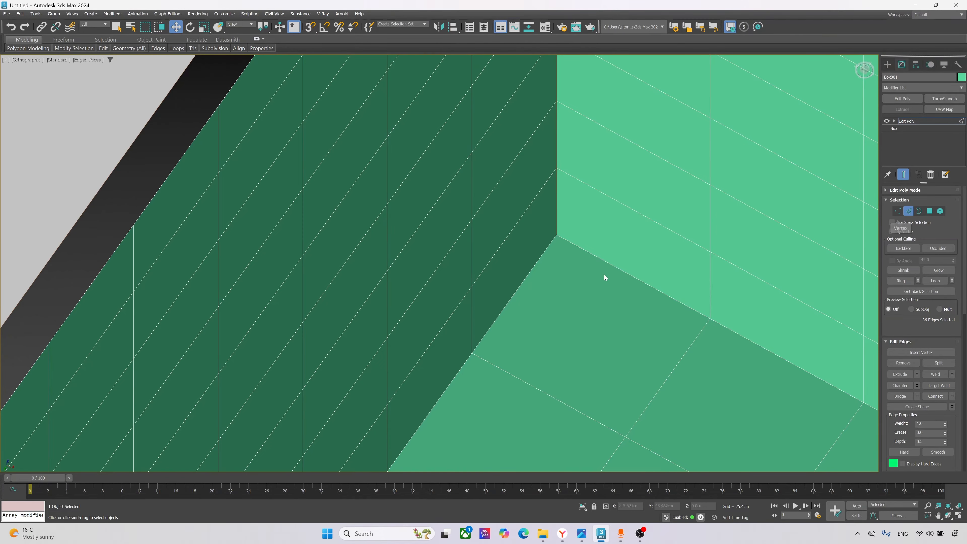
pyautogui.click(557, 235)
pyautogui.scroll(-5, 507, 225)
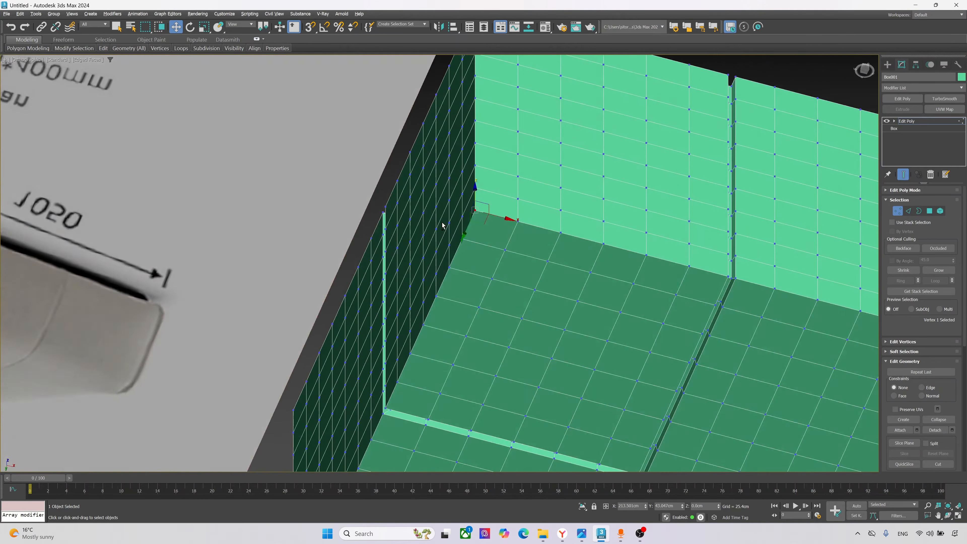
pyautogui.scroll(3, 448, 227)
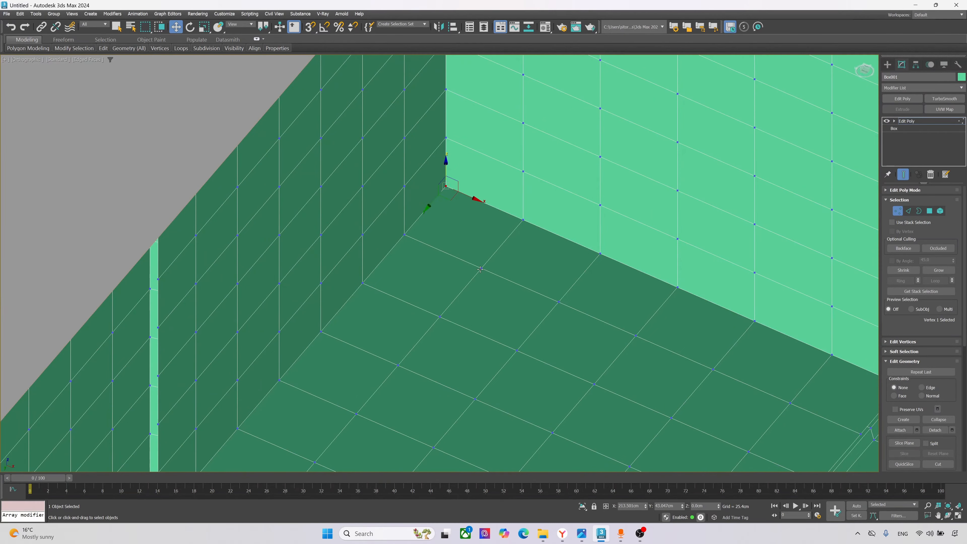
pyautogui.keyDown('ctrl'); pyautogui.click(481, 269); pyautogui.keyUp('ctrl')
pyautogui.rightClick(447, 234)
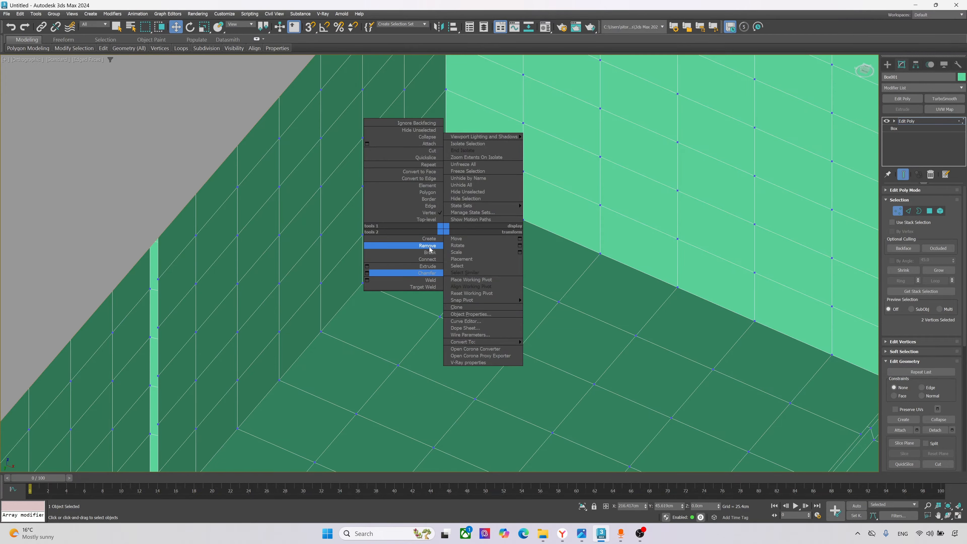
pyautogui.click(442, 268)
# - Connect the diagonal vertices of the underside corner polygon at the other end of the same long side
pyautogui.scroll(-8, 315, 245)
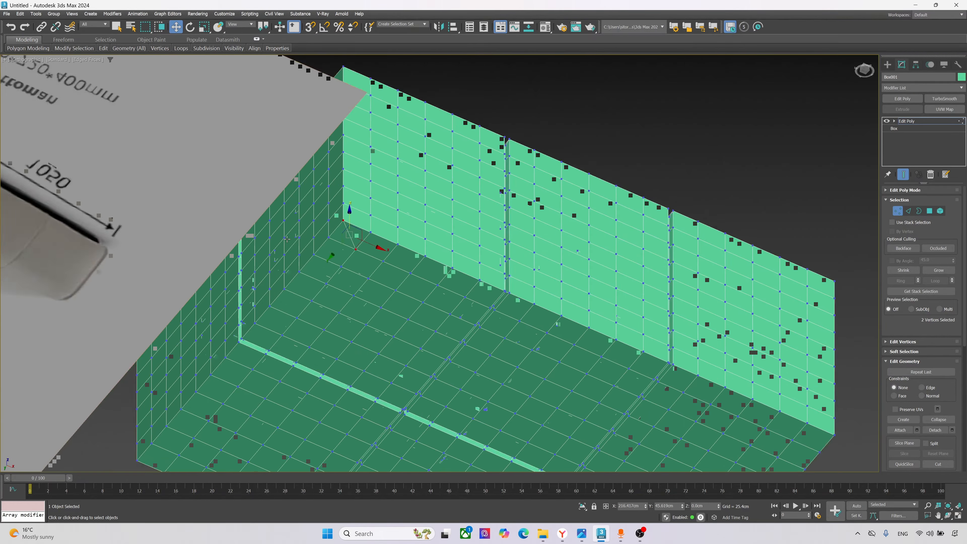
pyautogui.scroll(10, 430, 289)
pyautogui.click(435, 289)
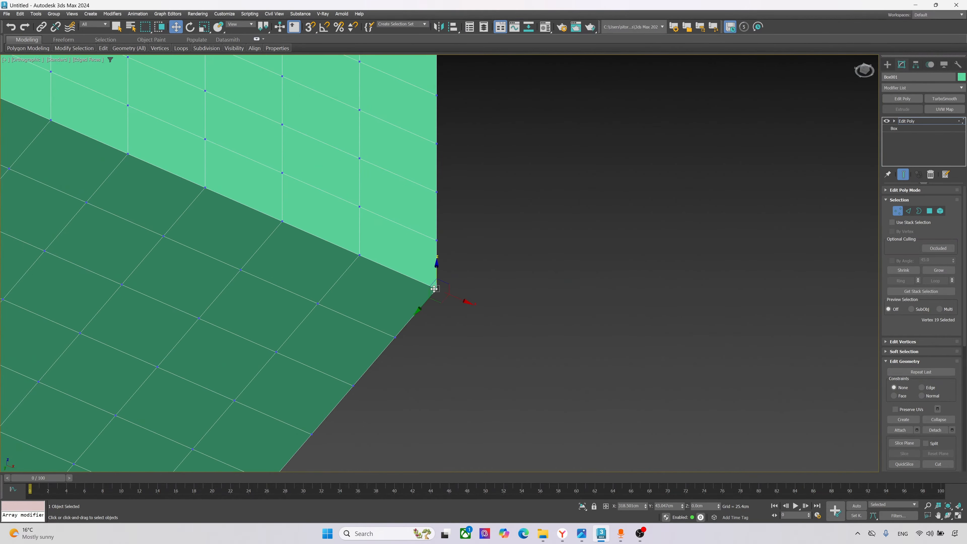
pyautogui.keyDown('ctrl'); pyautogui.click(319, 304); pyautogui.keyUp('ctrl')
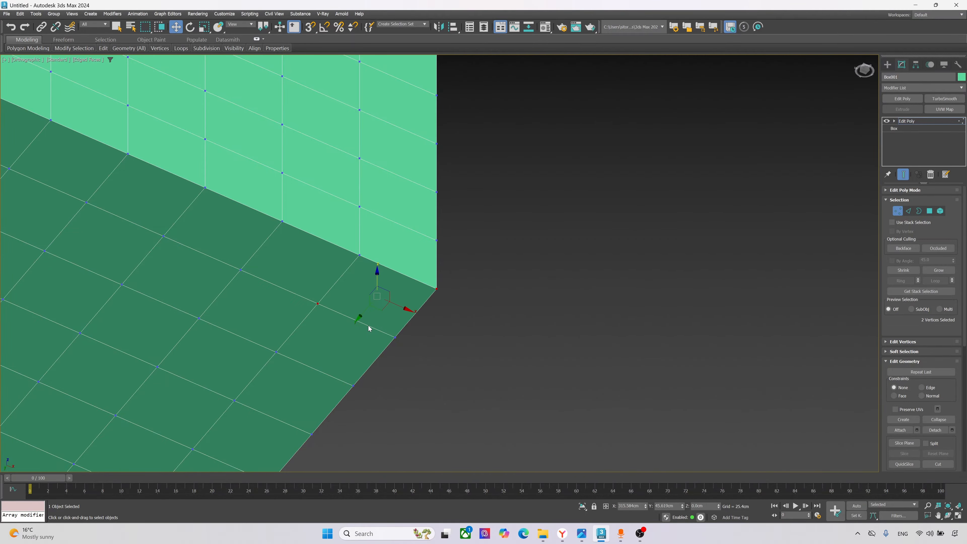
pyautogui.hotkey('ctrl', 'shift', 'e')
# - Connect the diagonal vertex pairs of the underside corner polygons at the two remaining corners of the box
pyautogui.scroll(-9, 494, 280)
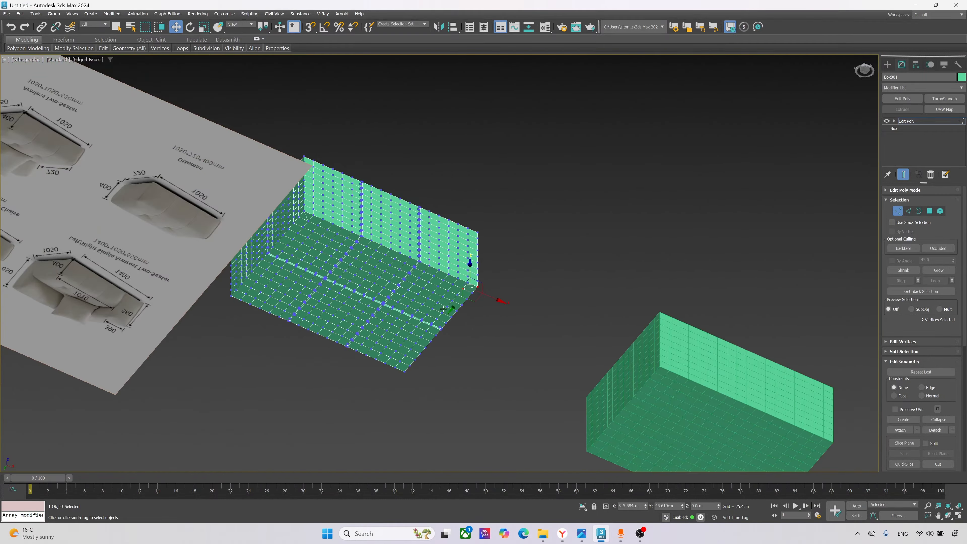
pyautogui.scroll(5, 408, 378)
pyautogui.click(388, 399)
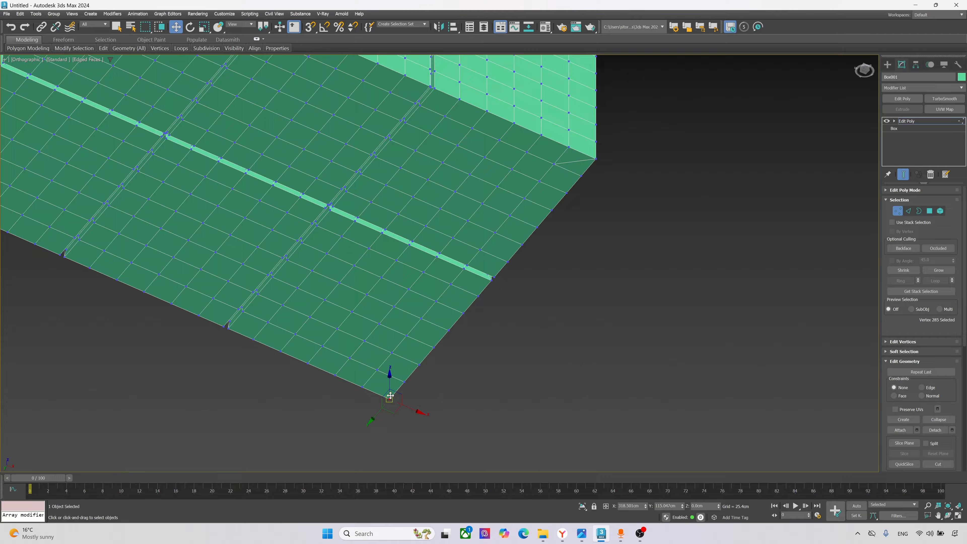
pyautogui.keyDown('ctrl'); pyautogui.click(378, 369); pyautogui.keyUp('ctrl')
pyautogui.scroll(-5, 491, 391)
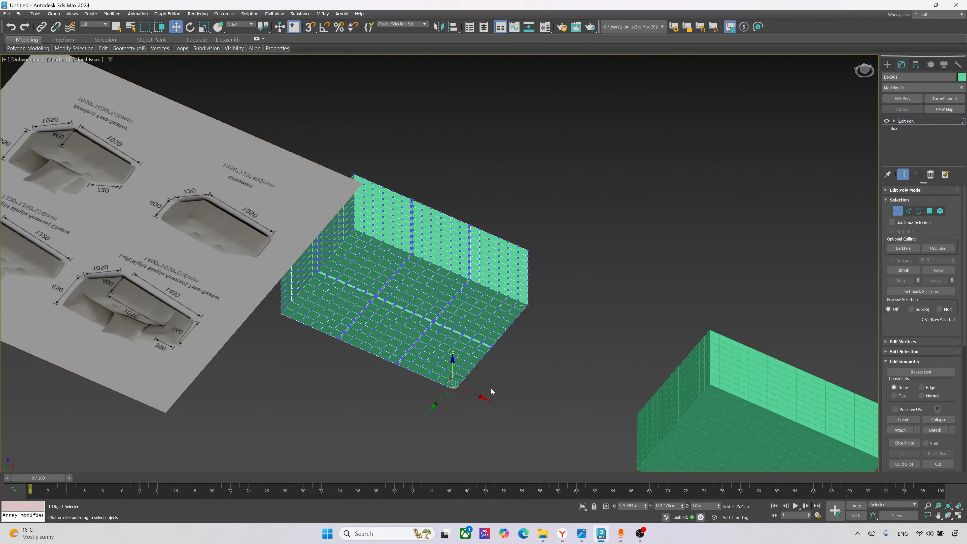
pyautogui.scroll(5, 282, 298)
pyautogui.click(341, 351)
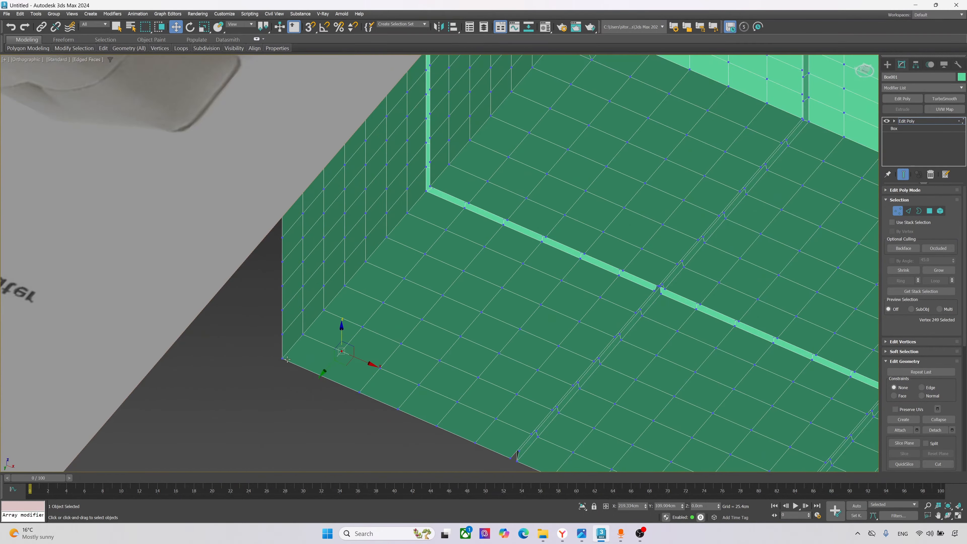
pyautogui.keyDown('ctrl'); pyautogui.click(281, 358); pyautogui.keyUp('ctrl')
pyautogui.scroll(-4, 305, 381)
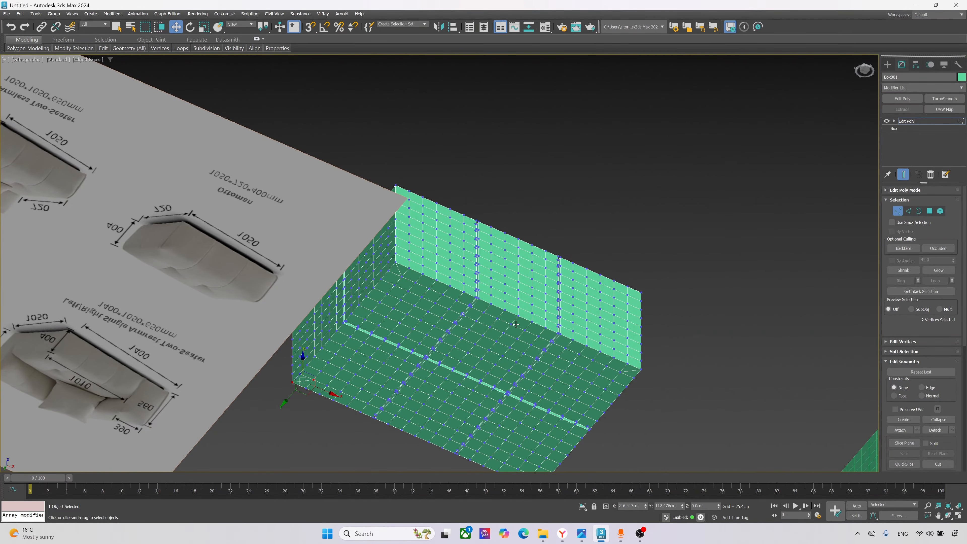
# - Return to edge editing and chamfer the vertical corner edges with their underside diagonals by 0.5 cm using 1 segment
pyautogui.scroll(2, 517, 324)
pyautogui.press('2')
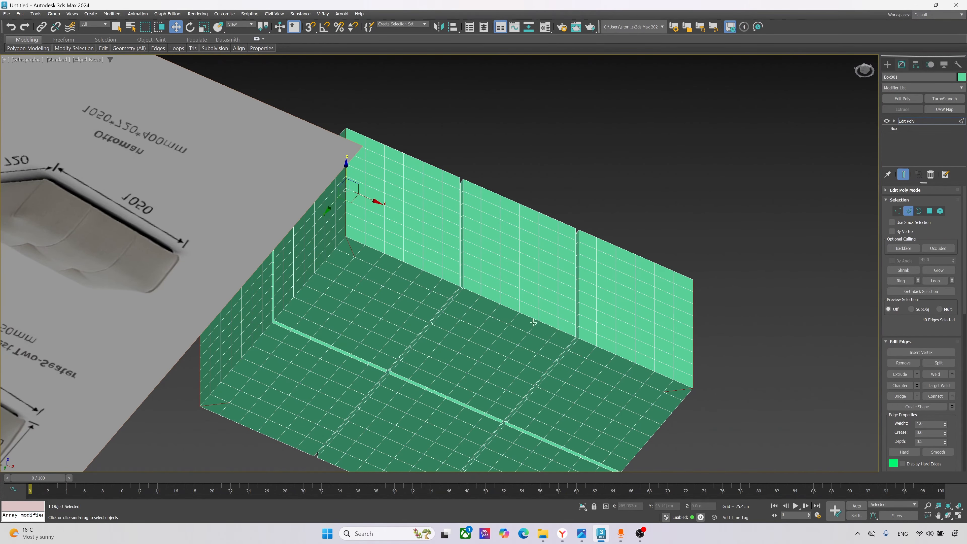
pyautogui.keyDown('alt'); pyautogui.moveTo(533, 323); pyautogui.dragTo(428, 300, button='middle'); pyautogui.keyUp('alt')
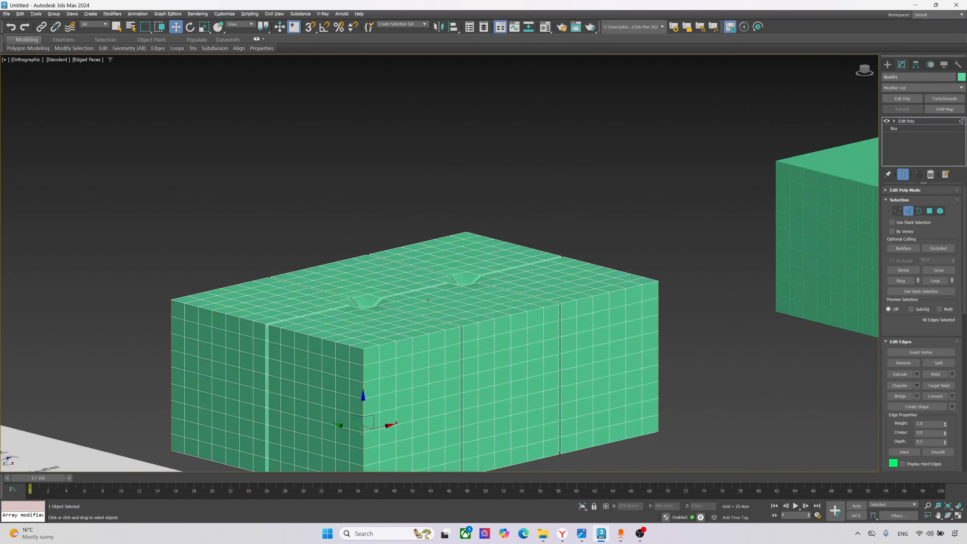
pyautogui.scroll(5, 428, 301)
pyautogui.rightClick(406, 373)
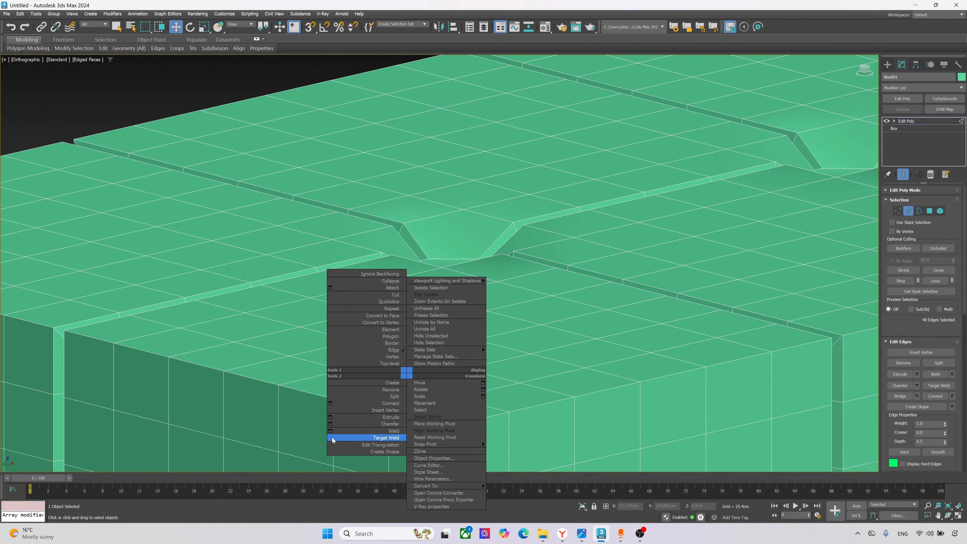
pyautogui.click(330, 424)
pyautogui.scroll(-10, 307, 264)
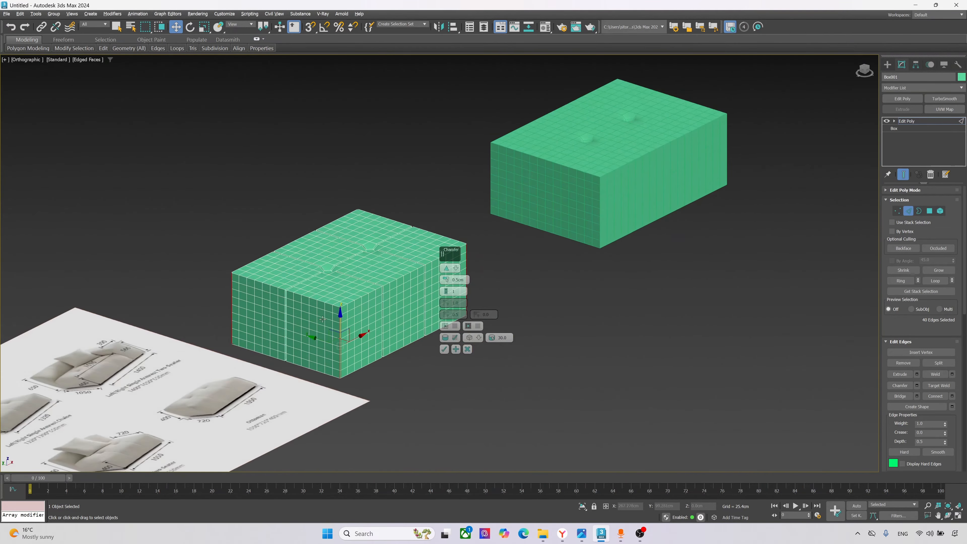
pyautogui.scroll(8, 312, 307)
pyautogui.scroll(3, 353, 304)
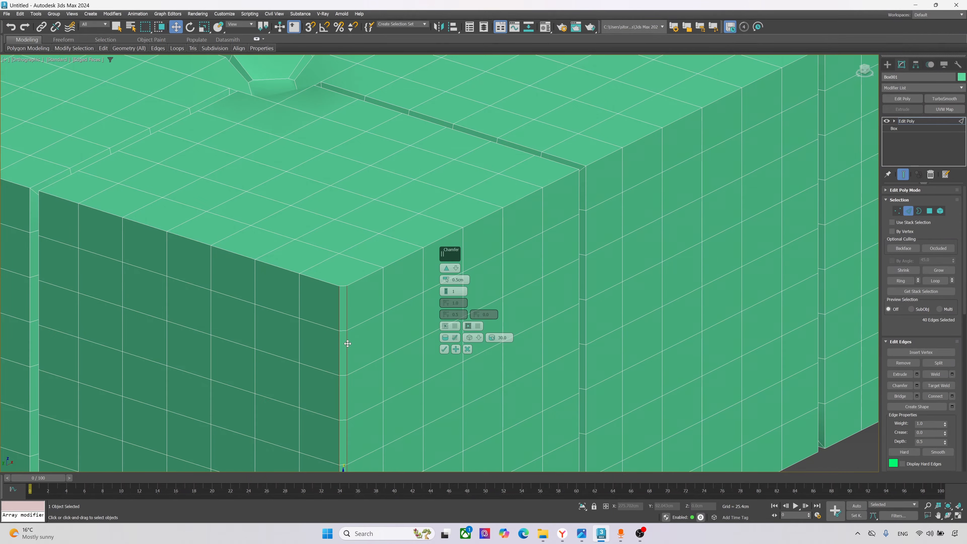
pyautogui.scroll(-6, 336, 330)
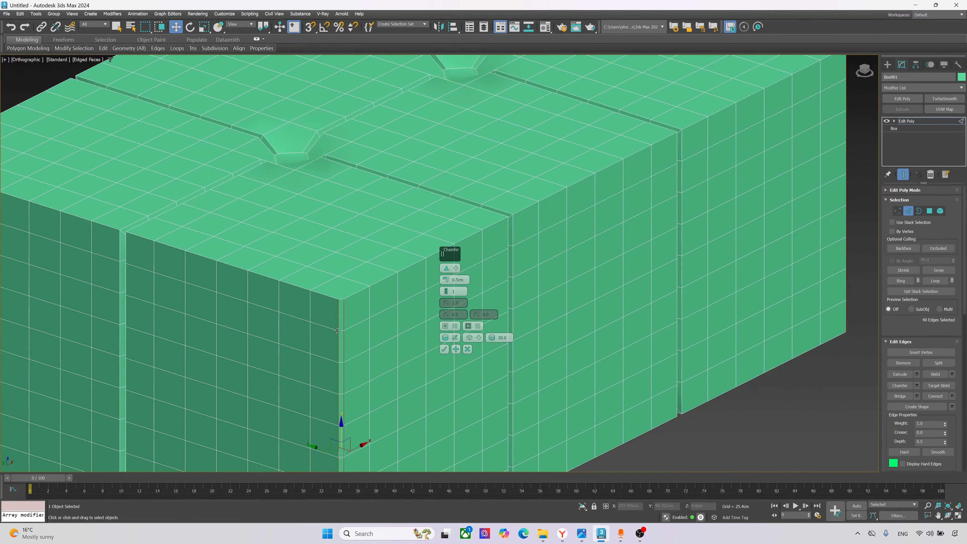
pyautogui.moveTo(340, 333)
pyautogui.keyDown('alt'); pyautogui.mouseDown(button='middle')
pyautogui.moveTo(366, 335)
pyautogui.moveTo(339, 335)
pyautogui.mouseUp(button='middle'); pyautogui.keyUp('alt')
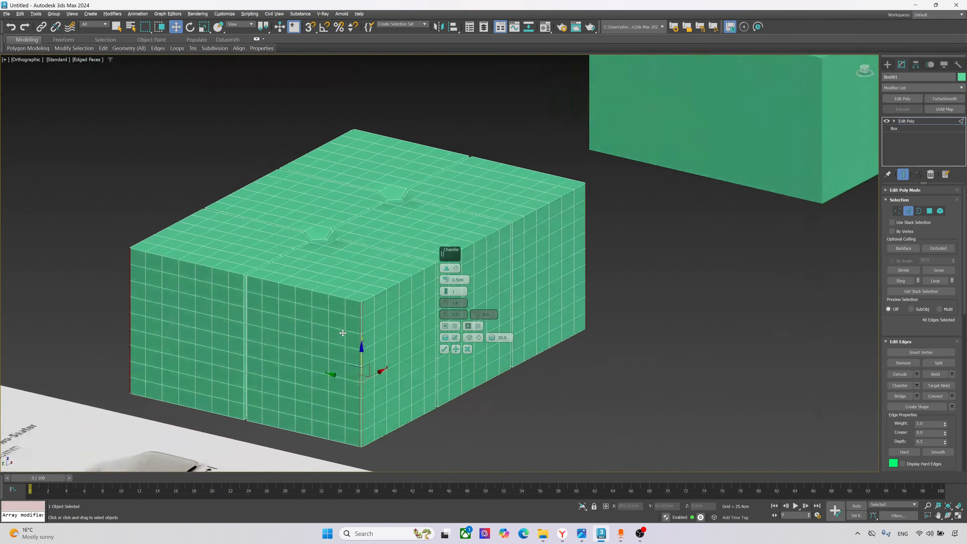
pyautogui.scroll(8, 335, 324)
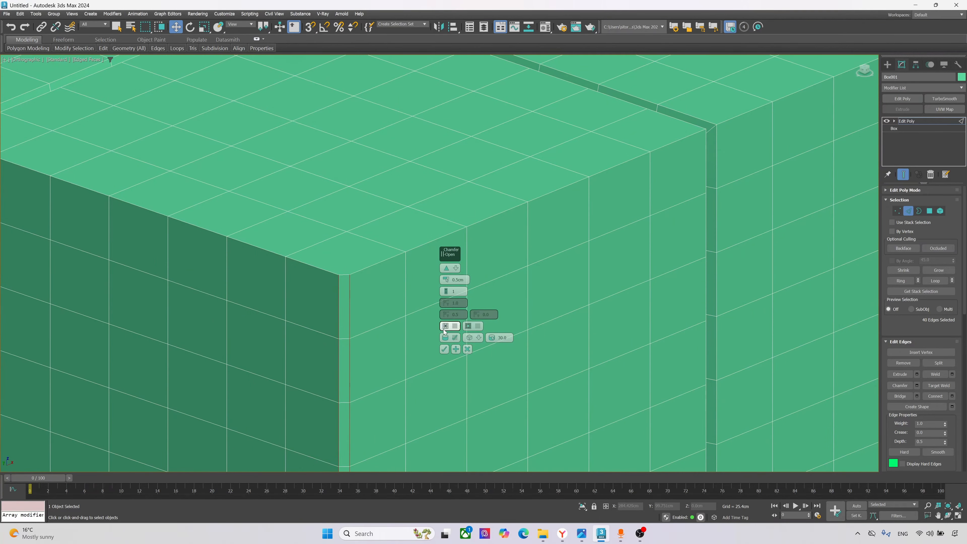
pyautogui.click(444, 349)
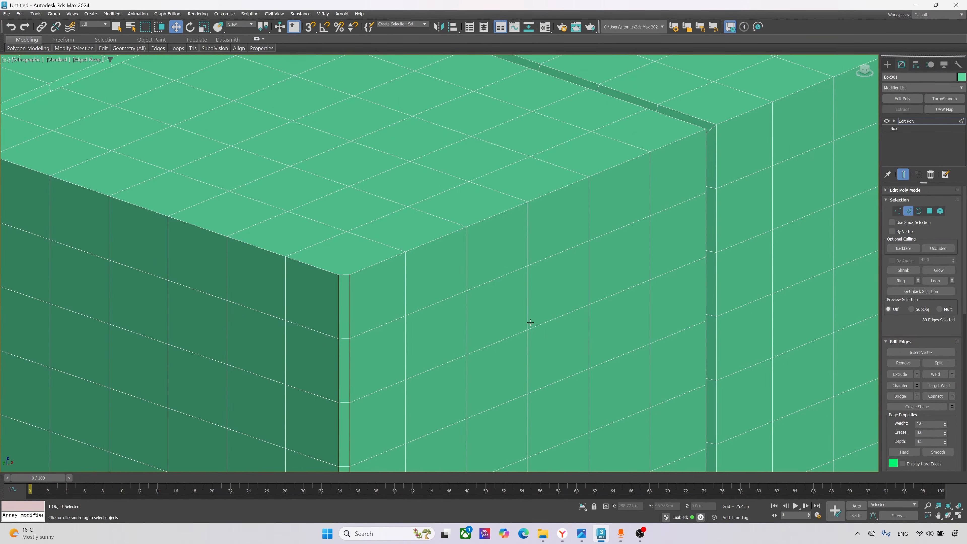
# - Convert the chamfered edge selection to polygons and deselect the wide polygon columns on both sides of the first corner strip
pyautogui.keyDown('ctrl'); pyautogui.click(931, 211); pyautogui.keyUp('ctrl')
pyautogui.scroll(-7, 402, 194)
pyautogui.moveTo(389, 241)
pyautogui.keyDown('alt'); pyautogui.mouseDown(button='middle')
pyautogui.moveTo(389, 211)
pyautogui.moveTo(382, 249)
pyautogui.mouseUp(button='middle'); pyautogui.keyUp('alt')
pyautogui.scroll(4, 382, 248)
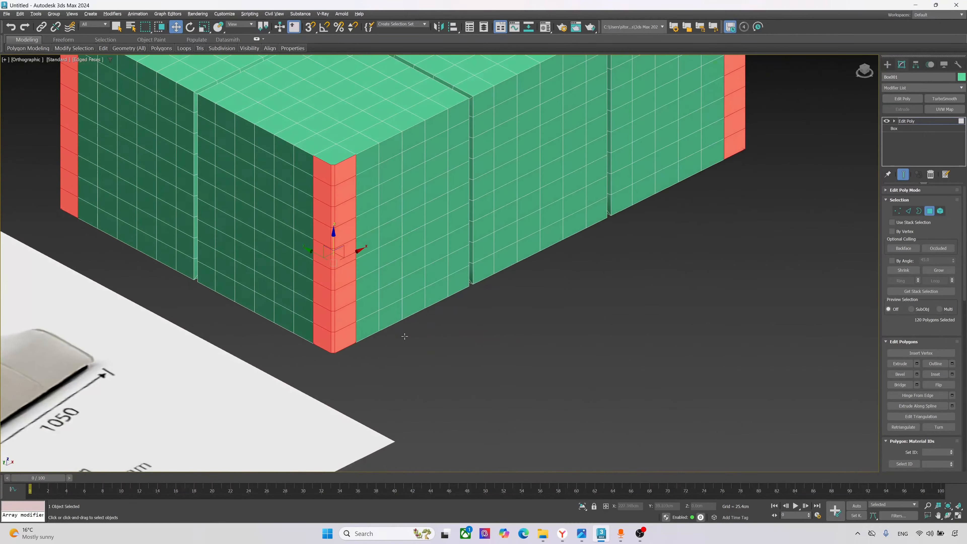
pyautogui.keyDown('alt'); pyautogui.moveTo(355, 263); pyautogui.dragTo(335, 153); pyautogui.keyUp('alt')
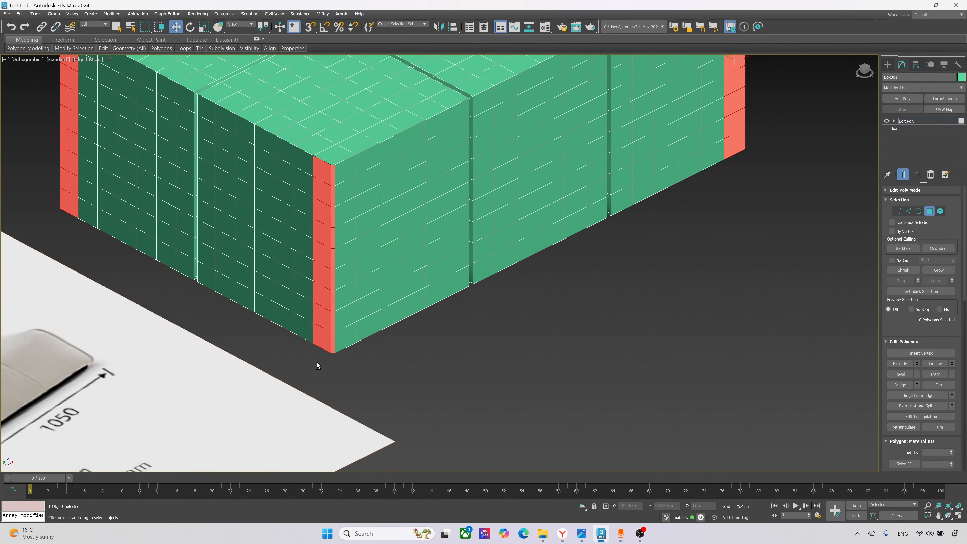
pyautogui.keyDown('alt'); pyautogui.moveTo(319, 362); pyautogui.dragTo(286, 148); pyautogui.keyUp('alt')
# - Deselect the wide polygon columns flanking the second corner, keeping only its narrow chamfer strip selected
pyautogui.scroll(-5, 267, 198)
pyautogui.keyDown('alt'); pyautogui.moveTo(255, 210); pyautogui.dragTo(328, 237, button='middle'); pyautogui.keyUp('alt')
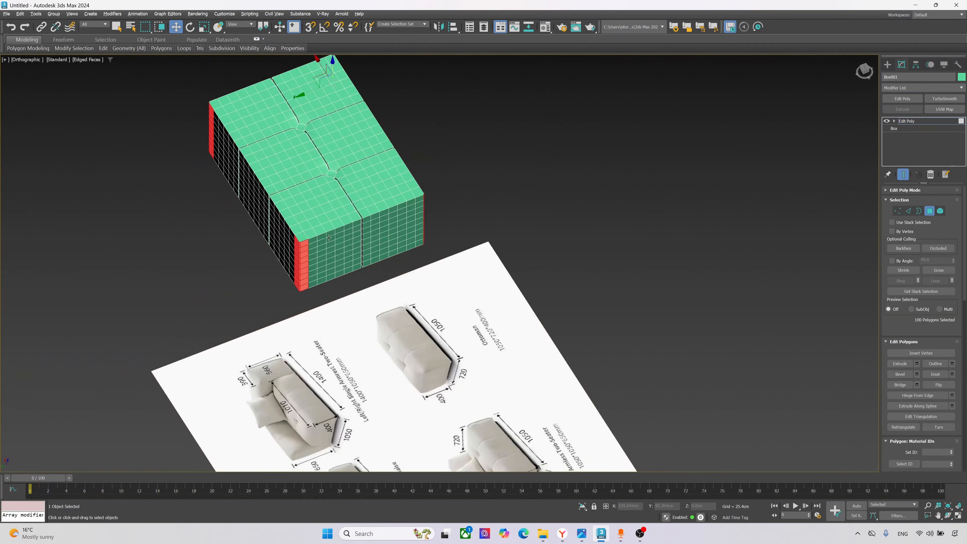
pyautogui.scroll(3, 314, 292)
pyautogui.keyDown('alt'); pyautogui.moveTo(305, 242); pyautogui.dragTo(307, 178); pyautogui.keyUp('alt')
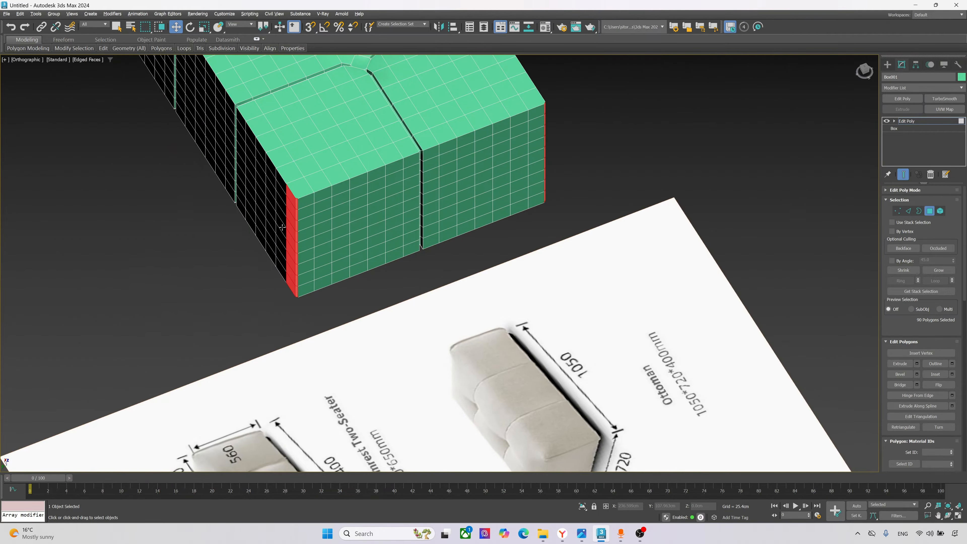
pyautogui.keyDown('alt'); pyautogui.moveTo(307, 178); pyautogui.dragTo(398, 298, button='middle'); pyautogui.keyUp('alt')
pyautogui.keyDown('alt'); pyautogui.moveTo(416, 295); pyautogui.dragTo(395, 173); pyautogui.keyUp('alt')
# - Deselect the wide polygon columns beside the remaining two corners, leaving only the narrow chamfer strips selected
pyautogui.scroll(-2, 312, 238)
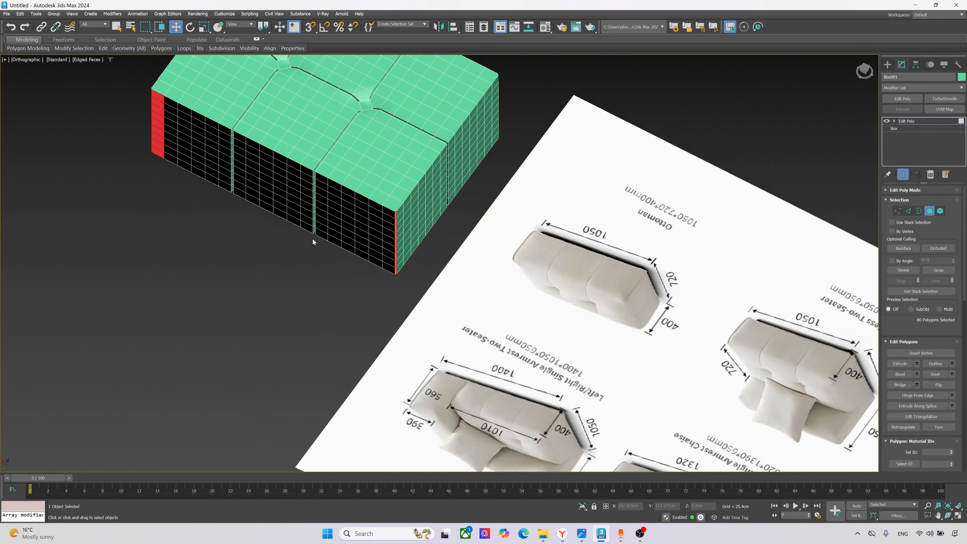
pyautogui.keyDown('alt'); pyautogui.moveTo(312, 238); pyautogui.dragTo(342, 237, button='middle'); pyautogui.keyUp('alt')
pyautogui.scroll(3, 253, 245)
pyautogui.keyDown('alt'); pyautogui.moveTo(257, 161); pyautogui.dragTo(257, 162); pyautogui.keyUp('alt')
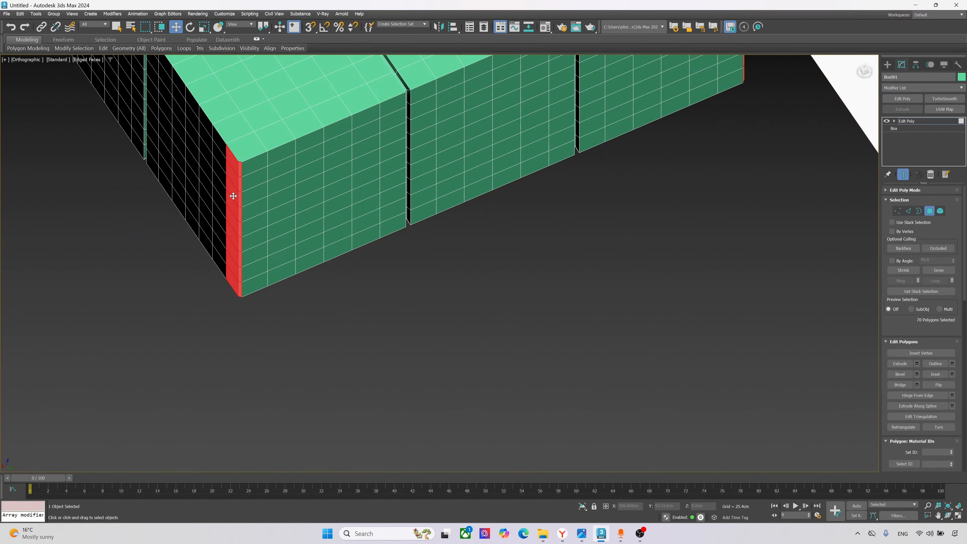
pyautogui.keyDown('alt'); pyautogui.moveTo(257, 162); pyautogui.dragTo(258, 202, button='middle'); pyautogui.keyUp('alt')
pyautogui.keyDown('alt'); pyautogui.moveTo(414, 334); pyautogui.dragTo(352, 130); pyautogui.keyUp('alt')
pyautogui.keyDown('alt'); pyautogui.moveTo(351, 130); pyautogui.dragTo(352, 222, button='middle'); pyautogui.keyUp('alt')
pyautogui.scroll(2, 373, 265)
pyautogui.keyDown('alt'); pyautogui.moveTo(411, 349); pyautogui.dragTo(370, 131); pyautogui.keyUp('alt')
pyautogui.keyDown('alt'); pyautogui.moveTo(329, 342); pyautogui.dragTo(317, 84); pyautogui.keyUp('alt')
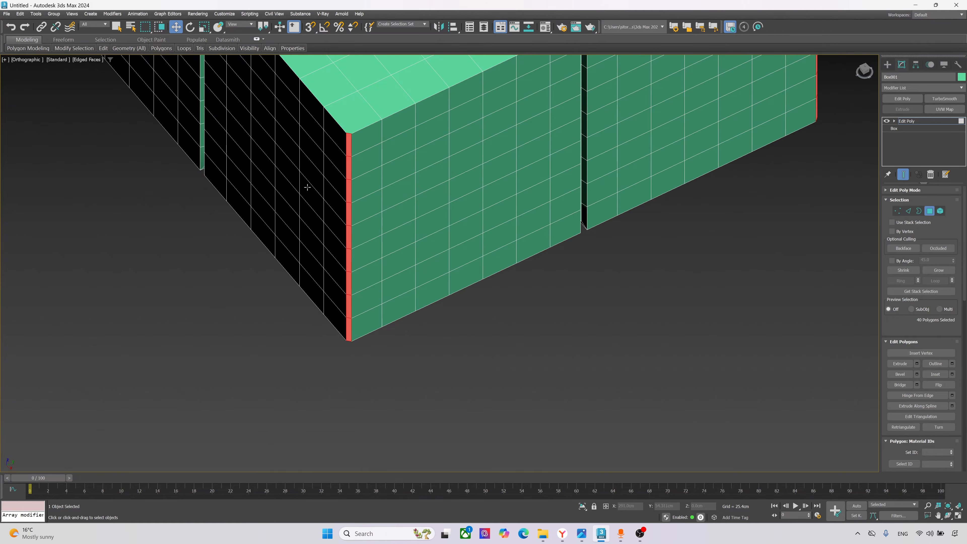
# - Check the selected corner strips along the vertical edges and on the underside of the ottoman box
pyautogui.scroll(-5, 327, 284)
pyautogui.keyDown('alt'); pyautogui.moveTo(310, 292); pyautogui.dragTo(306, 243, button='middle'); pyautogui.keyUp('alt')
pyautogui.scroll(4, 404, 103)
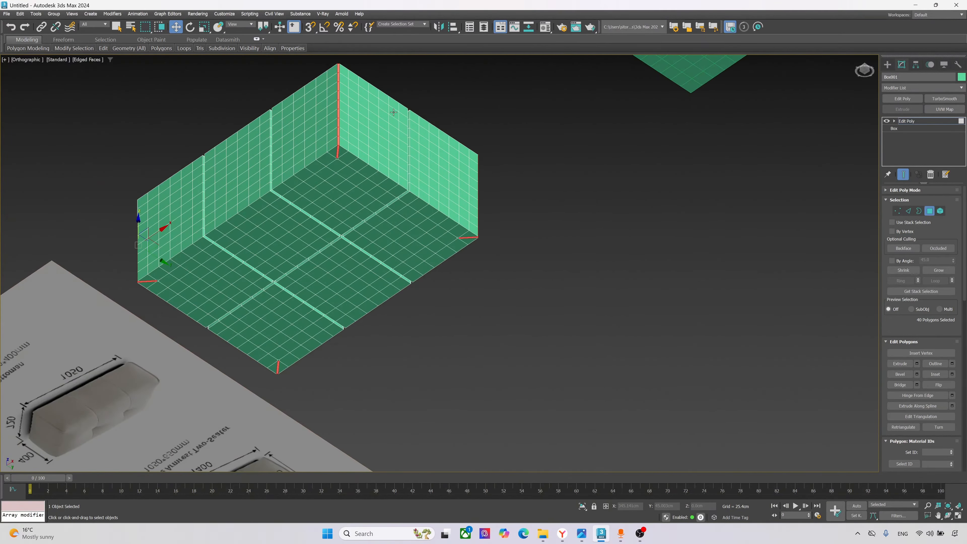
pyautogui.keyDown('alt'); pyautogui.moveTo(410, 135); pyautogui.dragTo(409, 147, button='middle'); pyautogui.keyUp('alt')
pyautogui.scroll(4, 343, 174)
pyautogui.scroll(3, 343, 174)
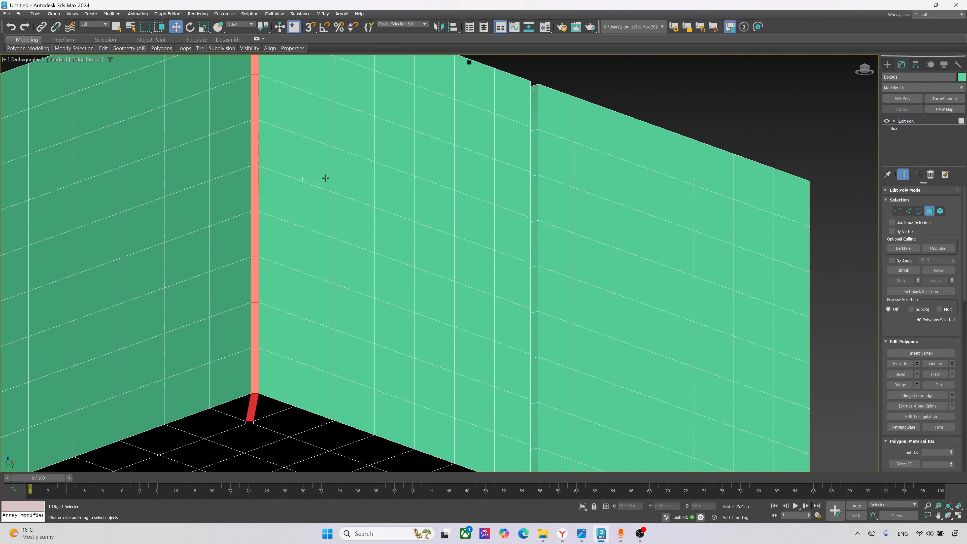
# - Bevel the selected corner strips inward with a height of -0.95 cm and an outline of -0.25 cm, and deselect the ottoman box
pyautogui.scroll(-5, 325, 178)
pyautogui.keyDown('alt'); pyautogui.moveTo(321, 179); pyautogui.dragTo(329, 272, button='middle'); pyautogui.keyUp('alt')
pyautogui.scroll(4, 328, 274)
pyautogui.scroll(3, 383, 241)
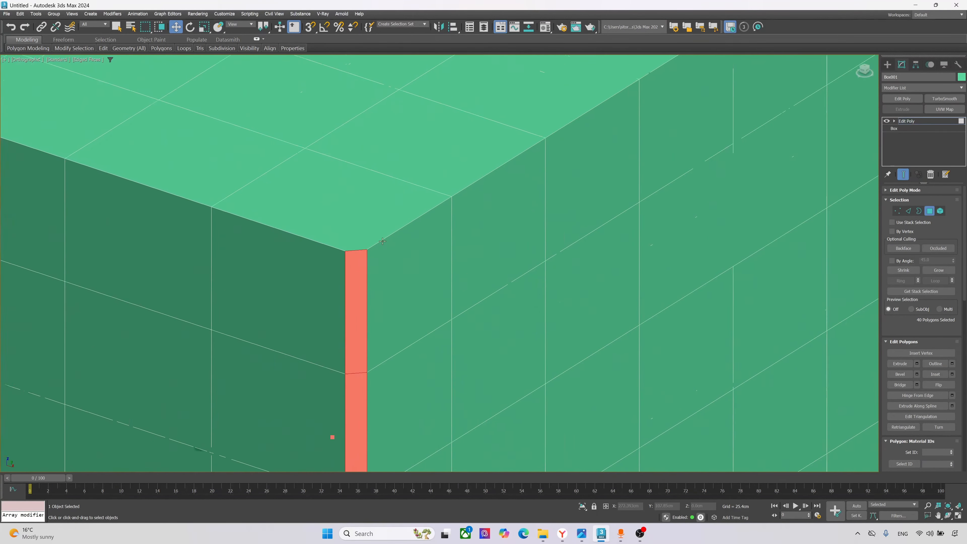
pyautogui.scroll(2, 382, 241)
pyautogui.rightClick(396, 252)
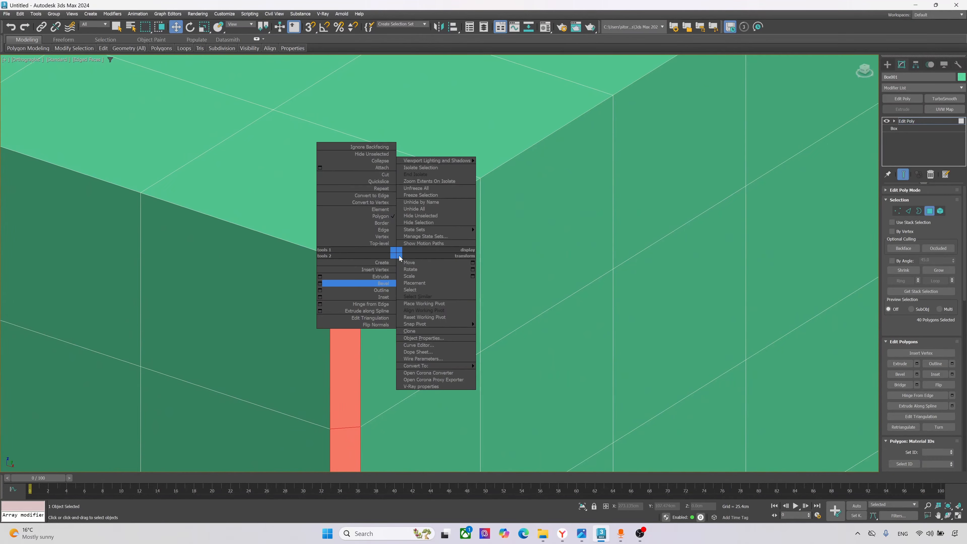
pyautogui.click(320, 284)
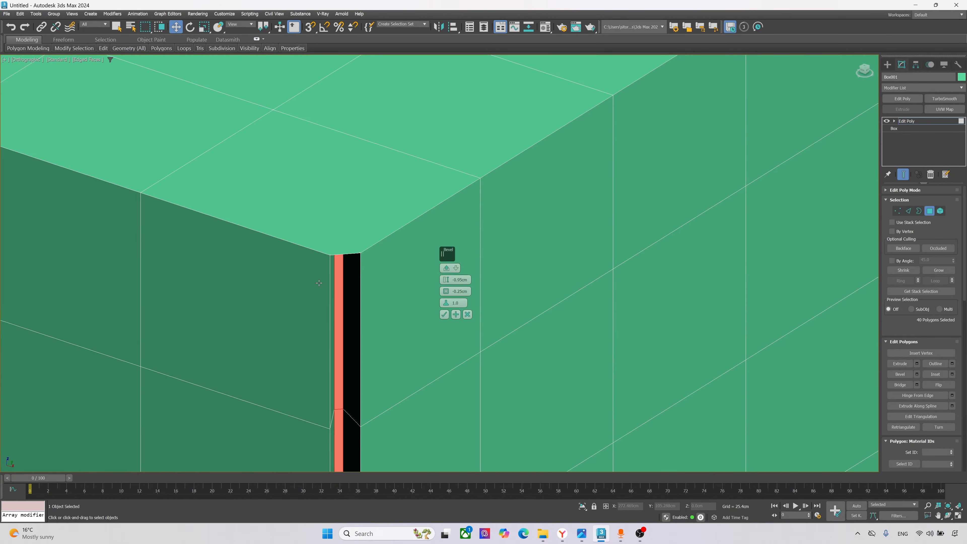
pyautogui.click(444, 315)
pyautogui.scroll(-8, 438, 290)
pyautogui.keyDown('alt'); pyautogui.moveTo(430, 267); pyautogui.dragTo(376, 275, button='middle'); pyautogui.keyUp('alt')
pyautogui.press('4')
pyautogui.click(412, 364)
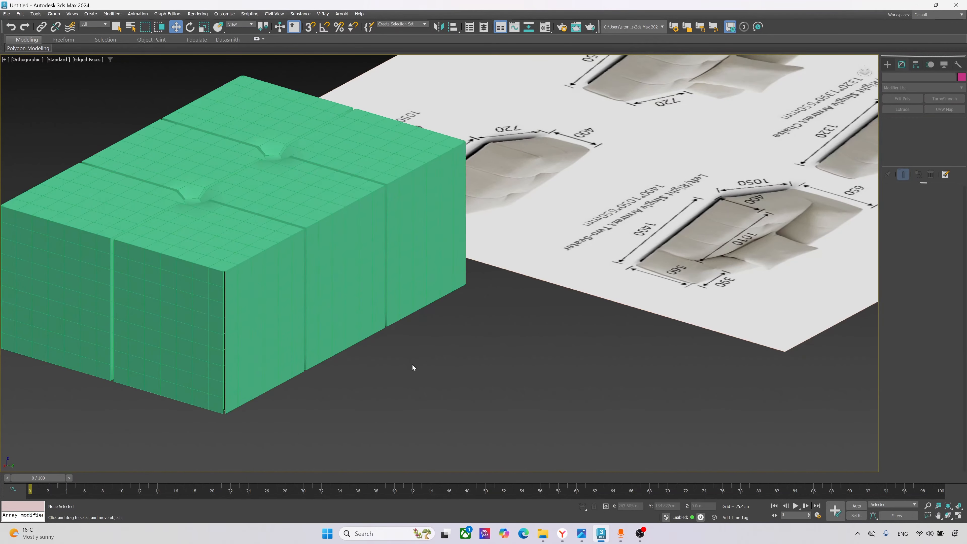
# - Select the ottoman box with the seam grooves and add a Cloth modifier to it
pyautogui.scroll(-6, 390, 328)
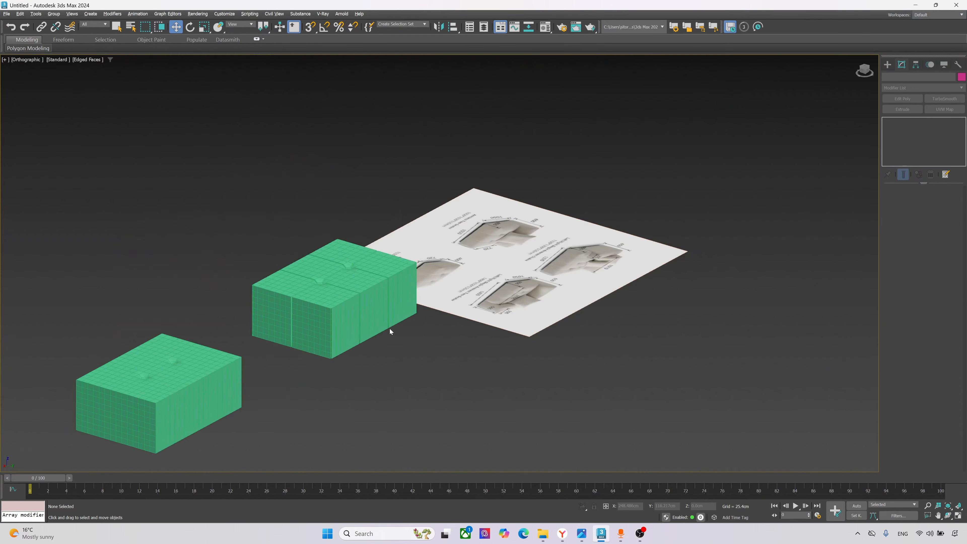
pyautogui.keyDown('alt'); pyautogui.moveTo(354, 314); pyautogui.dragTo(372, 303, button='middle'); pyautogui.keyUp('alt')
pyautogui.scroll(4, 339, 311)
pyautogui.click(341, 312)
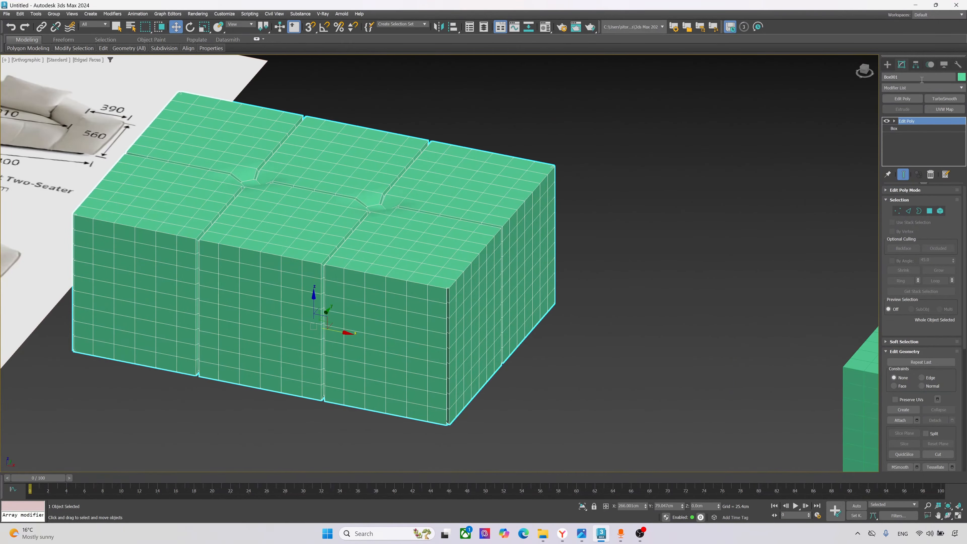
pyautogui.click(916, 88)
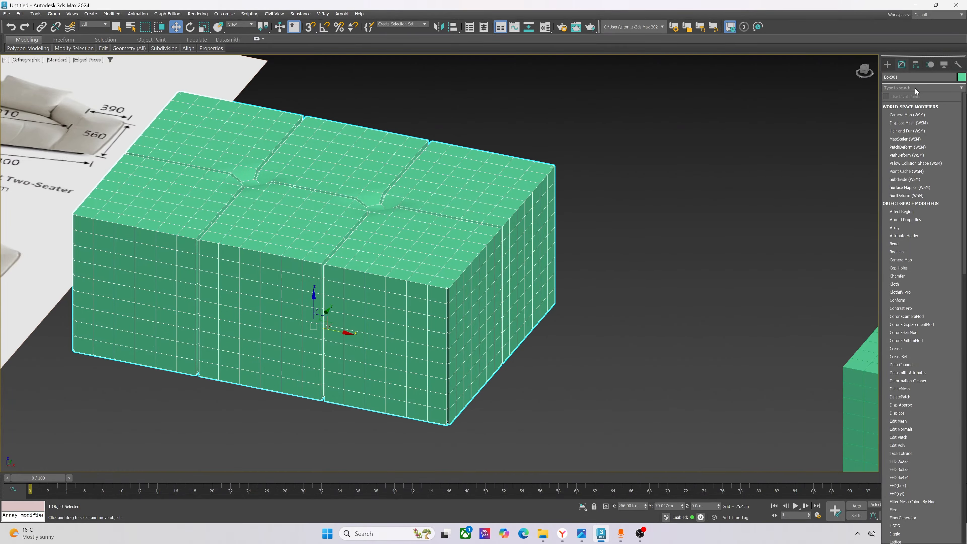
pyautogui.write('c')
pyautogui.click(907, 115)
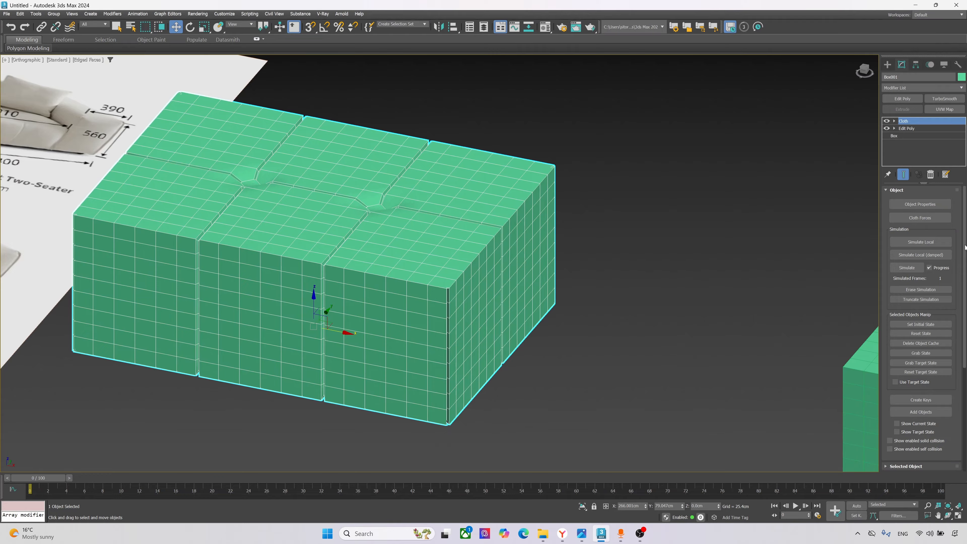
# - Define Box001 as a Cloth object in the modifier's object properties and accept the settings
pyautogui.moveTo(965, 249); pyautogui.dragTo(966, 348)
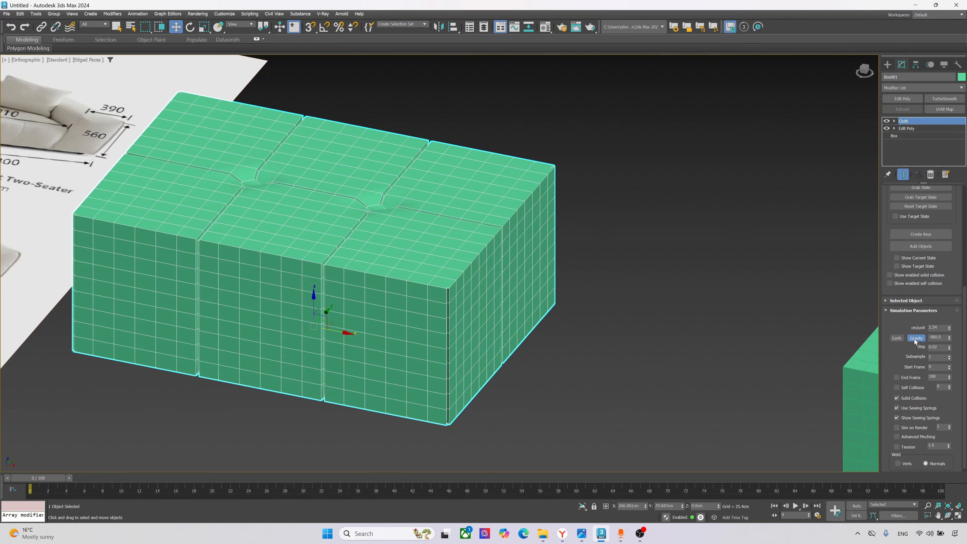
pyautogui.scroll(5, 914, 339)
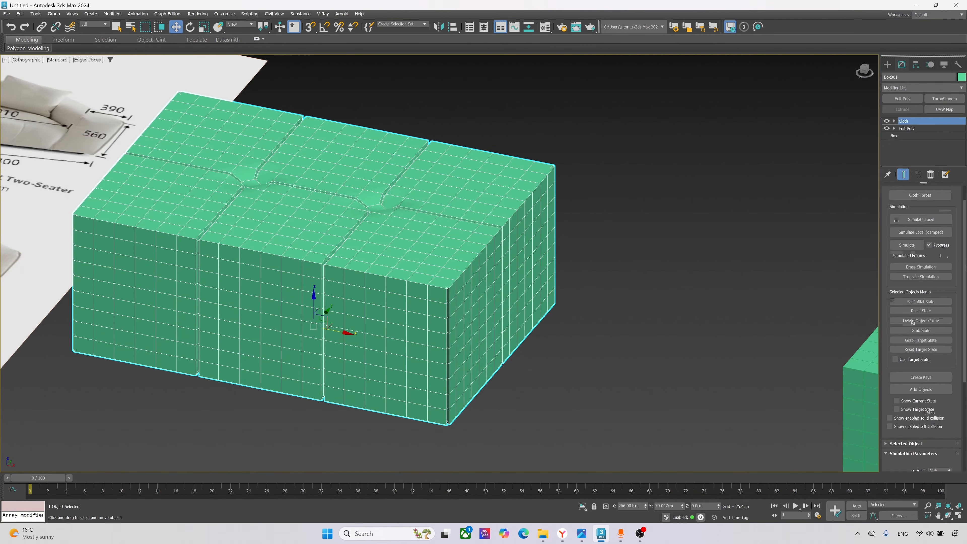
pyautogui.scroll(1, 912, 322)
pyautogui.click(922, 204)
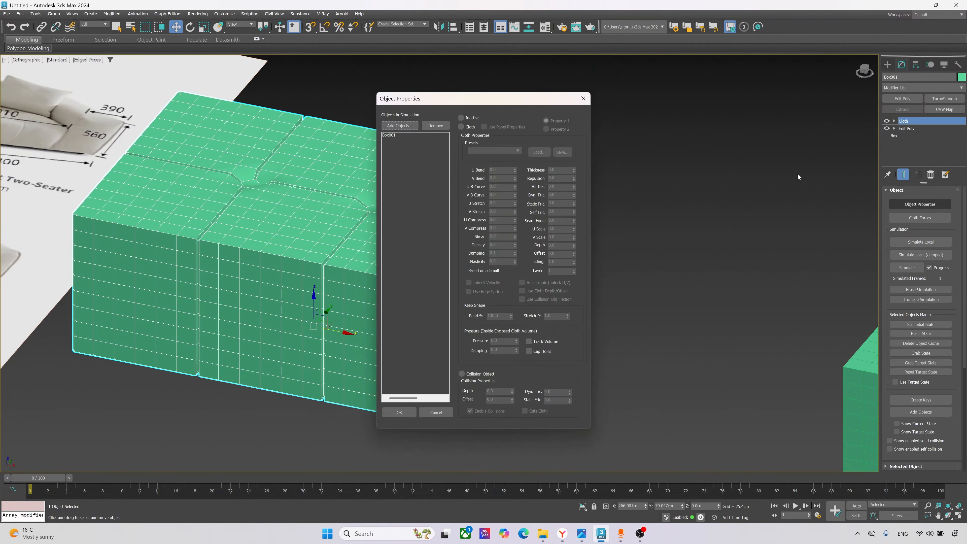
pyautogui.click(407, 135)
pyautogui.click(470, 127)
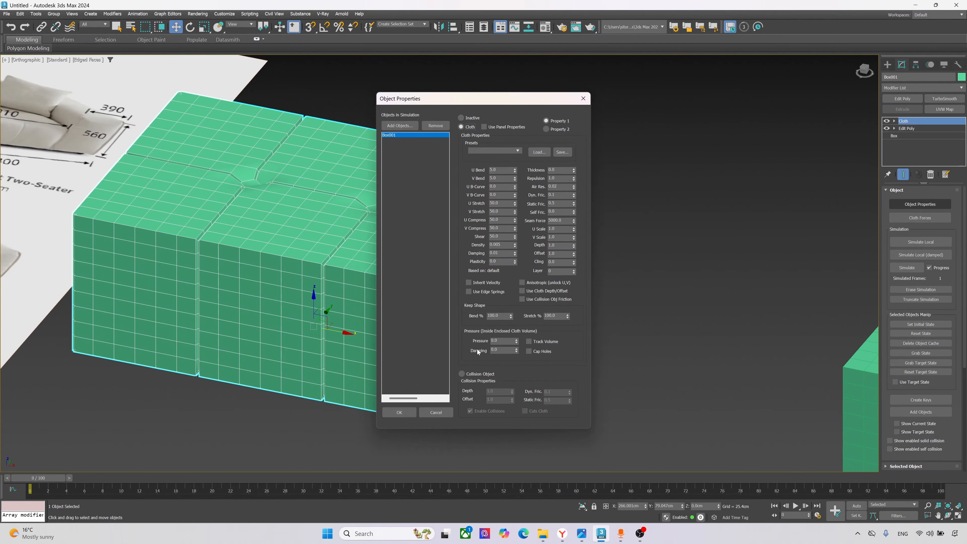
pyautogui.click(407, 412)
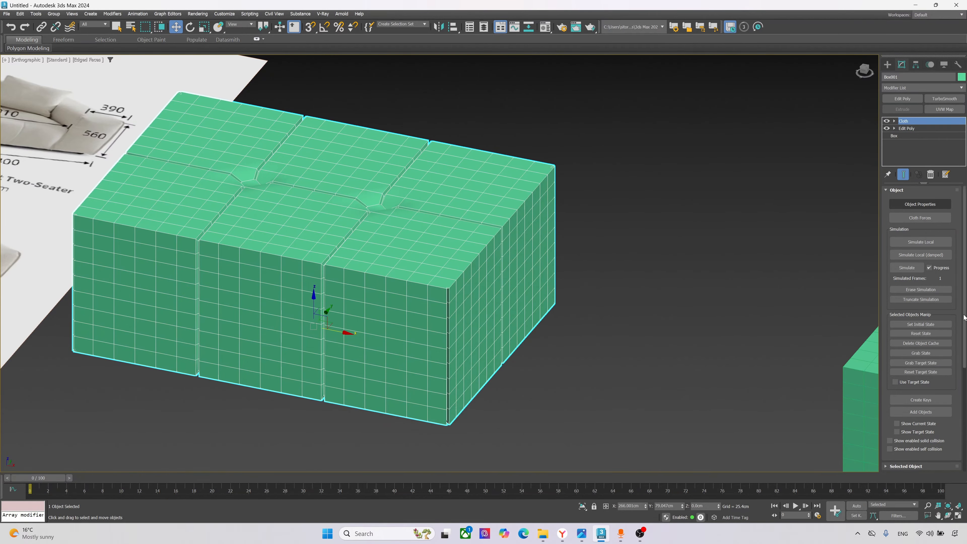
# - Run the cloth simulation on the ottoman box, cancel it partway and reset the box's simulation state
pyautogui.click(911, 268)
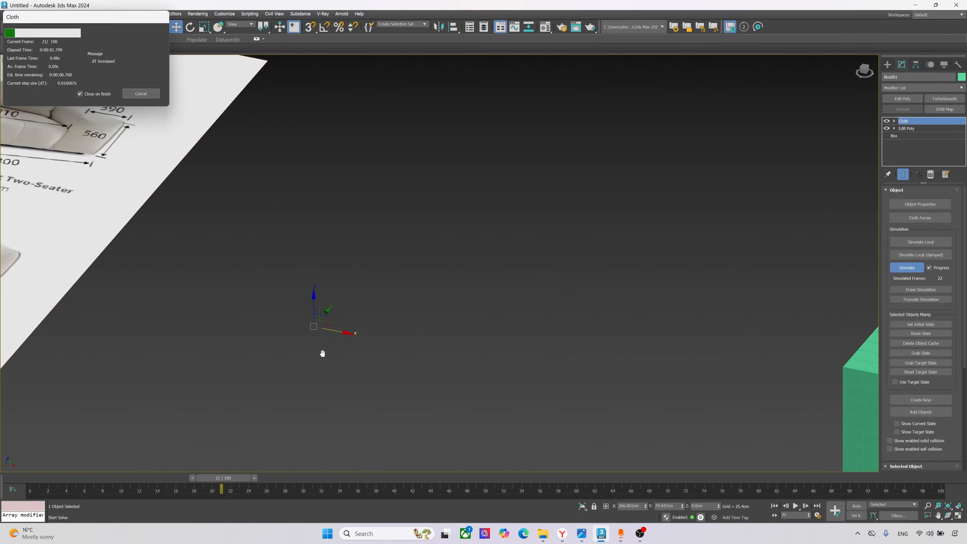
pyautogui.click(134, 100)
pyautogui.scroll(-8, 305, 246)
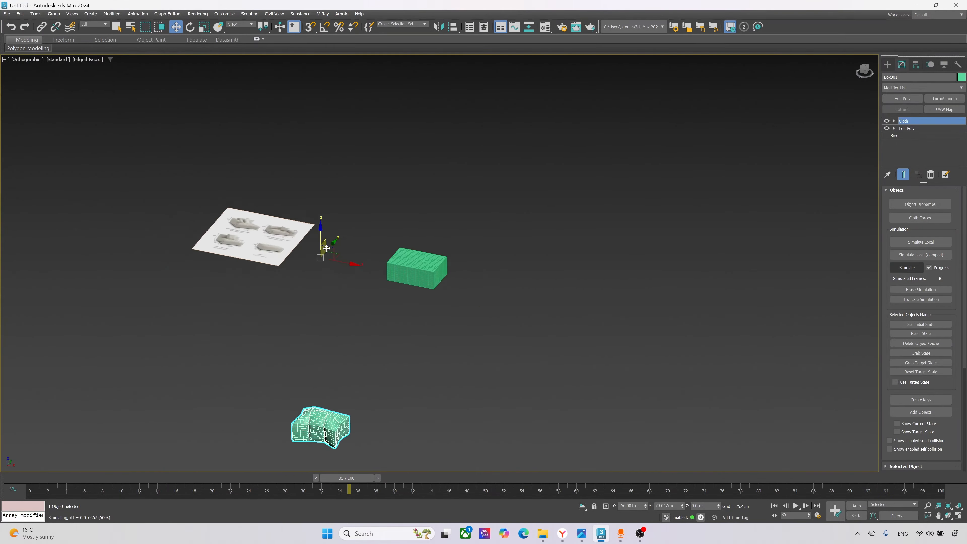
pyautogui.click(907, 345)
pyautogui.click(937, 333)
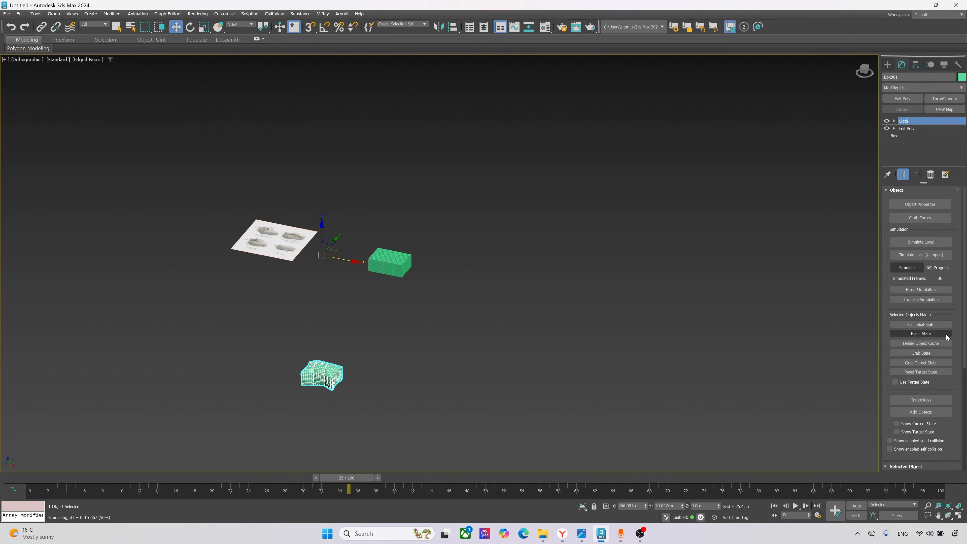
# - Turn off Gravity in the Cloth modifier's simulation parameters
pyautogui.scroll(10, 256, 212)
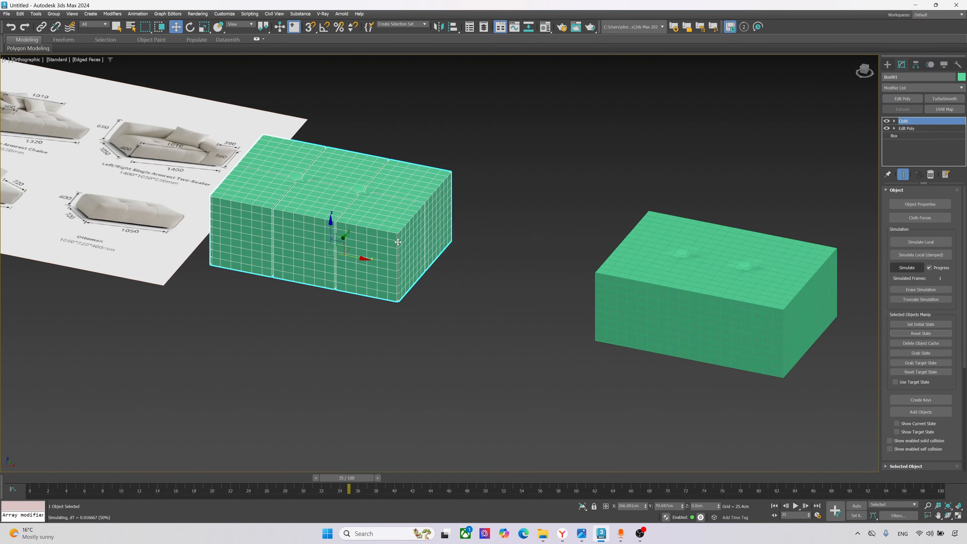
pyautogui.scroll(-5, 965, 240)
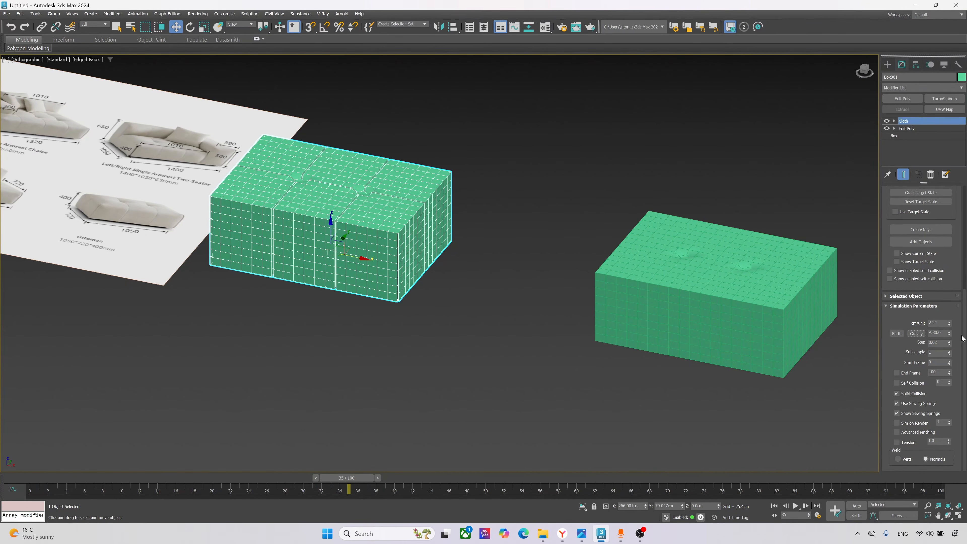
pyautogui.scroll(1, 964, 313)
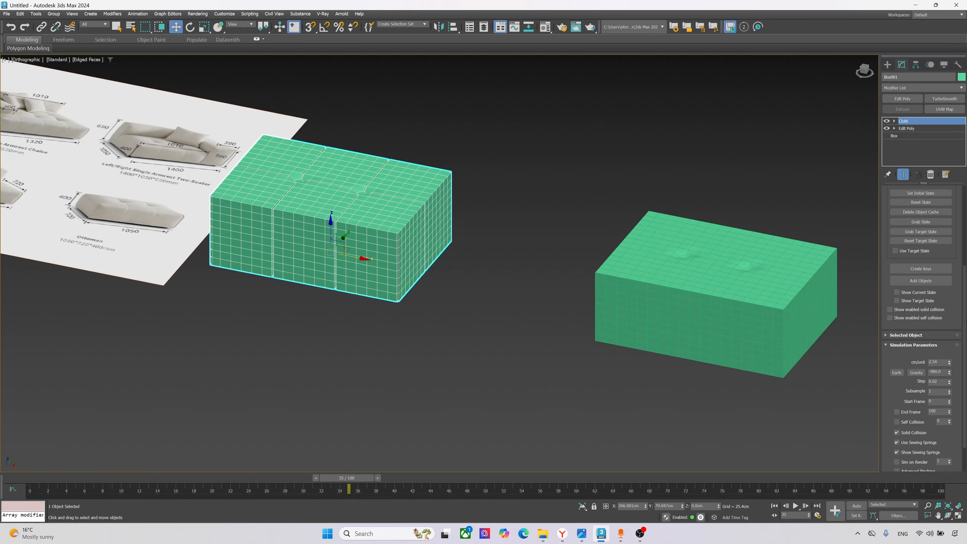
pyautogui.scroll(5, 964, 320)
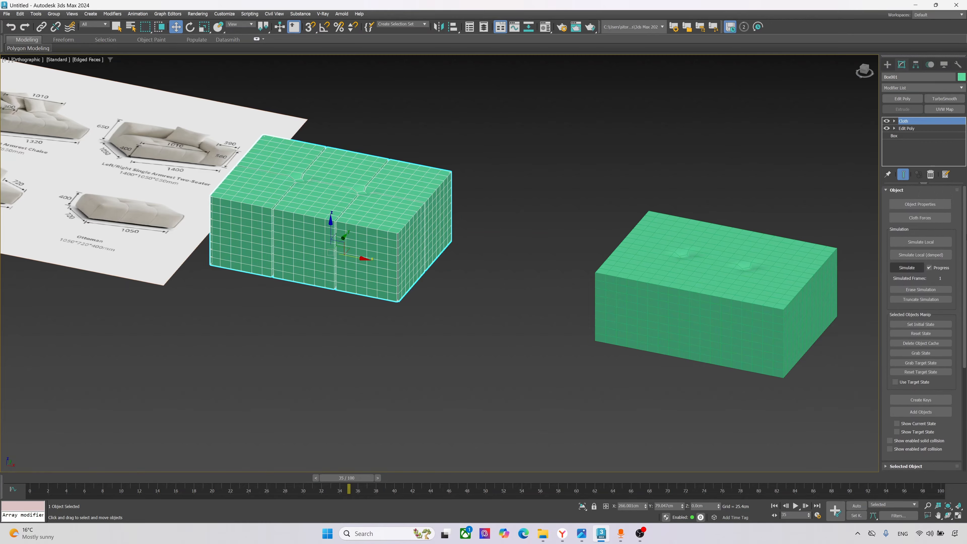
# - Reopen the cloth object properties and select Box001 among the simulation objects
pyautogui.click(919, 208)
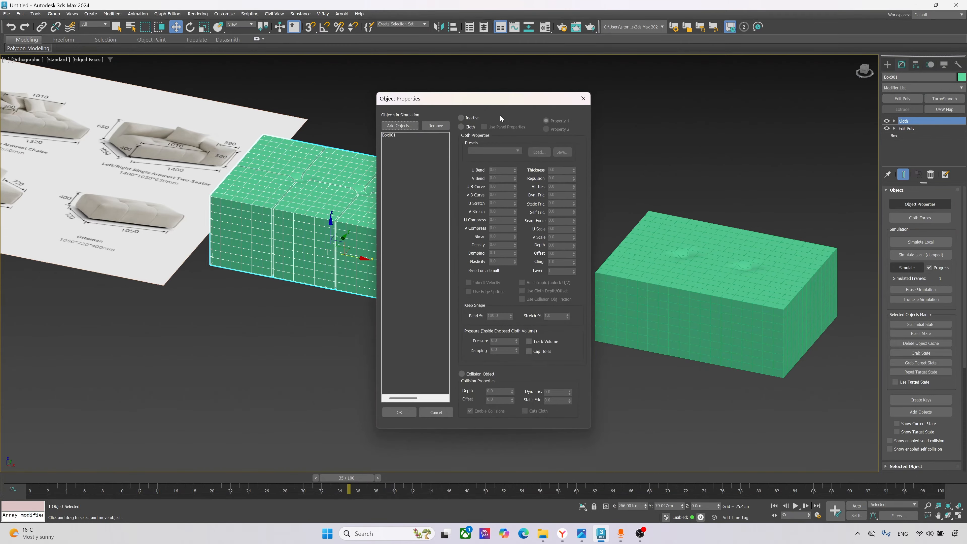
pyautogui.moveTo(491, 94); pyautogui.dragTo(536, 84)
pyautogui.click(442, 120)
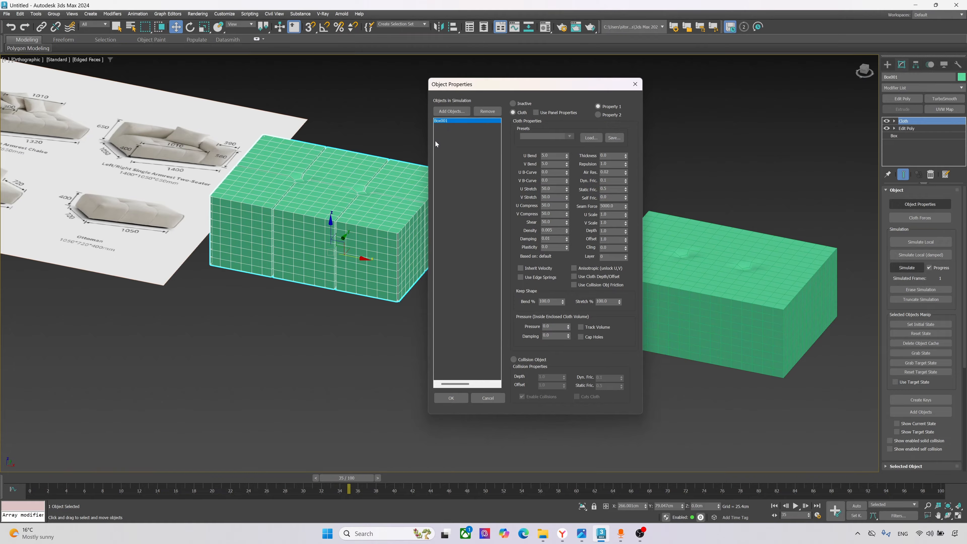
# - Annotate a screen capture with arrows from the Box001 entry to the object's name and the ottoman model, and discard the capture
pyautogui.press('Print')
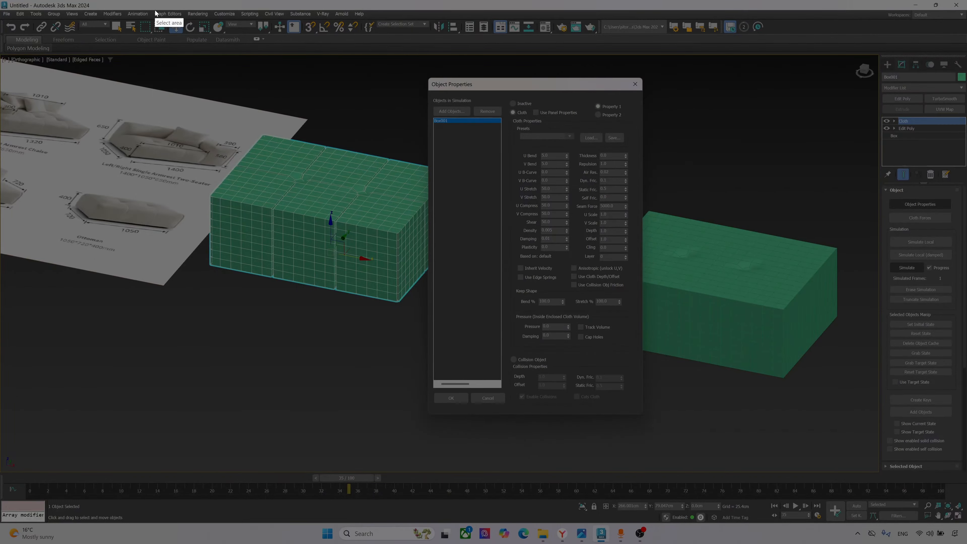
pyautogui.moveTo(154, 11)
pyautogui.mouseDown()
pyautogui.moveTo(965, 403)
pyautogui.moveTo(946, 430)
pyautogui.mouseUp()
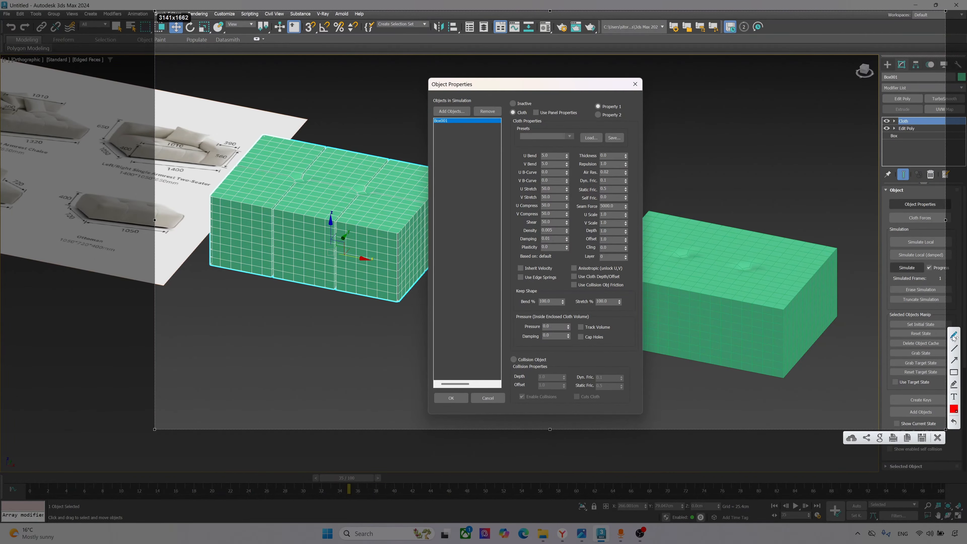
pyautogui.click(957, 361)
pyautogui.moveTo(460, 121)
pyautogui.mouseDown()
pyautogui.moveTo(738, 112)
pyautogui.moveTo(874, 80)
pyautogui.mouseUp()
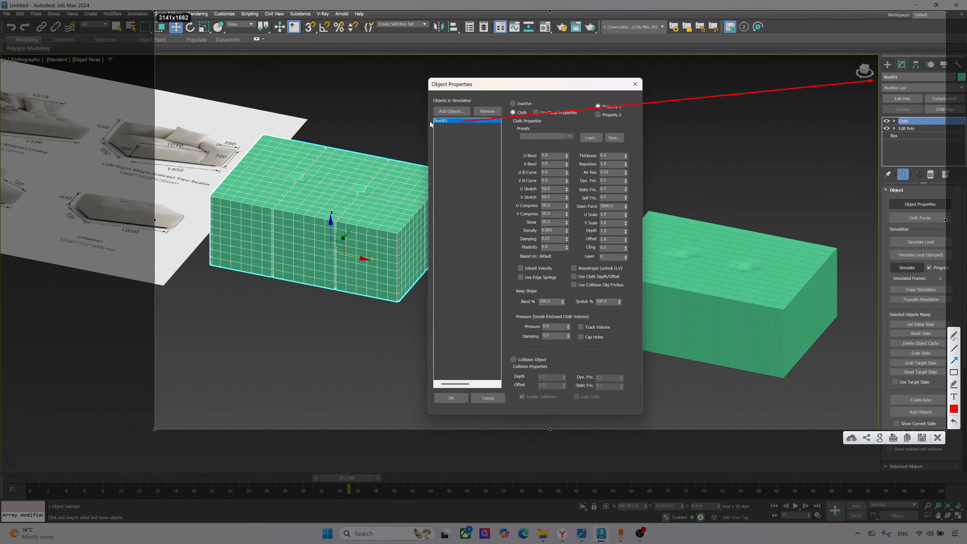
pyautogui.moveTo(427, 122); pyautogui.dragTo(358, 169)
pyautogui.press('Escape')
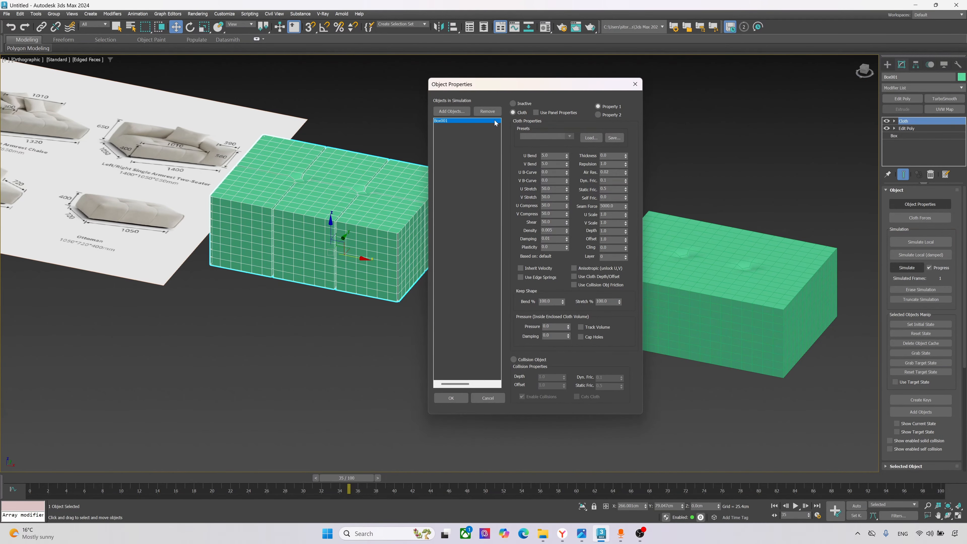
# - Keep Box001 as Cloth, apply the Rubber preset, set its enclosed-volume pressure and accept the properties
pyautogui.click(514, 104)
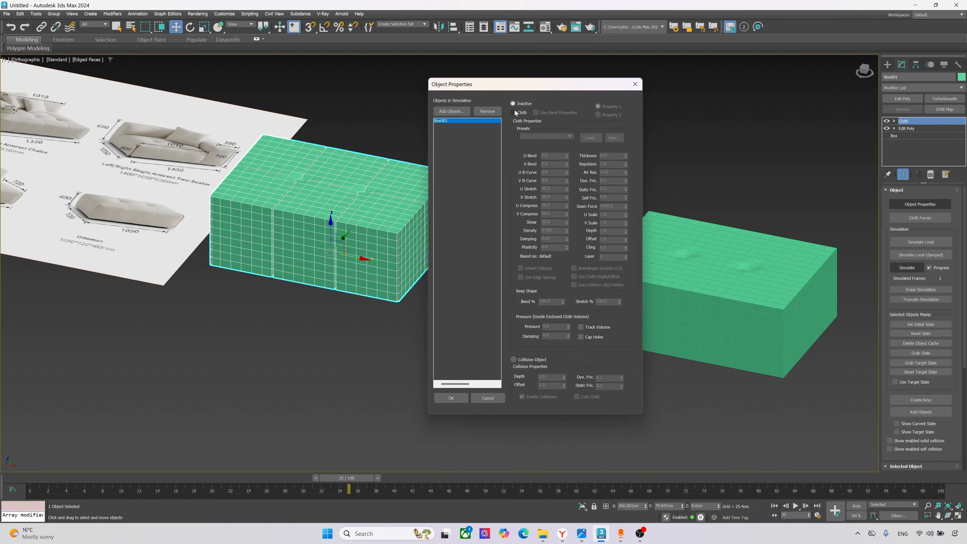
pyautogui.click(517, 113)
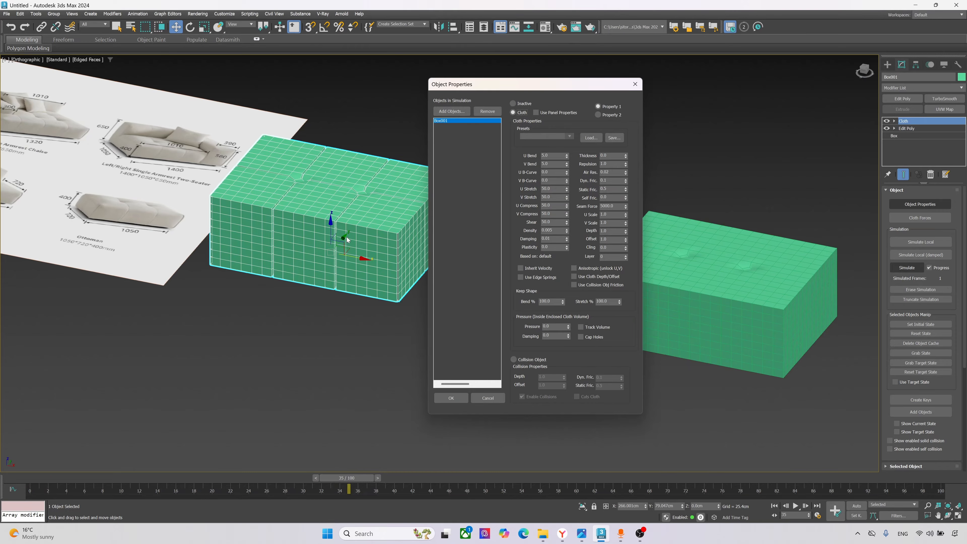
pyautogui.click(523, 137)
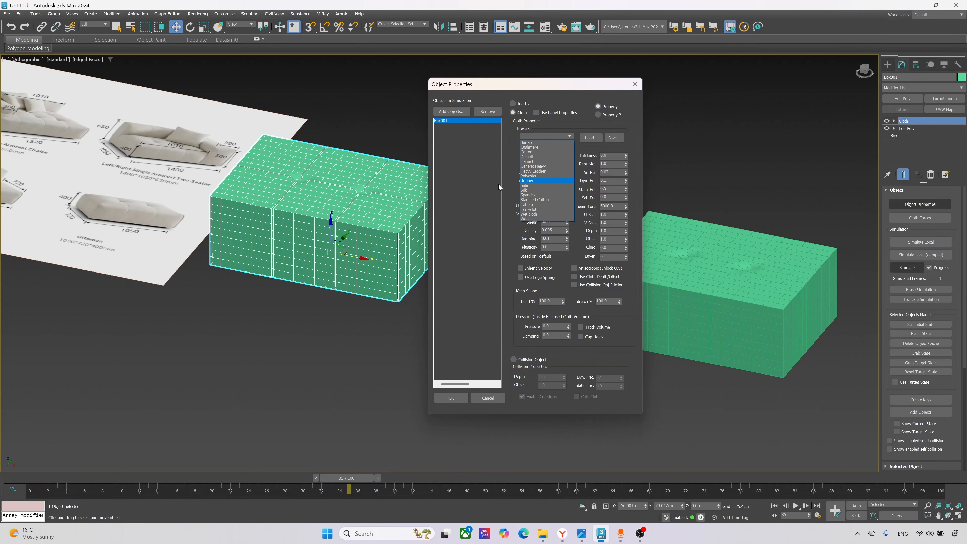
pyautogui.click(525, 181)
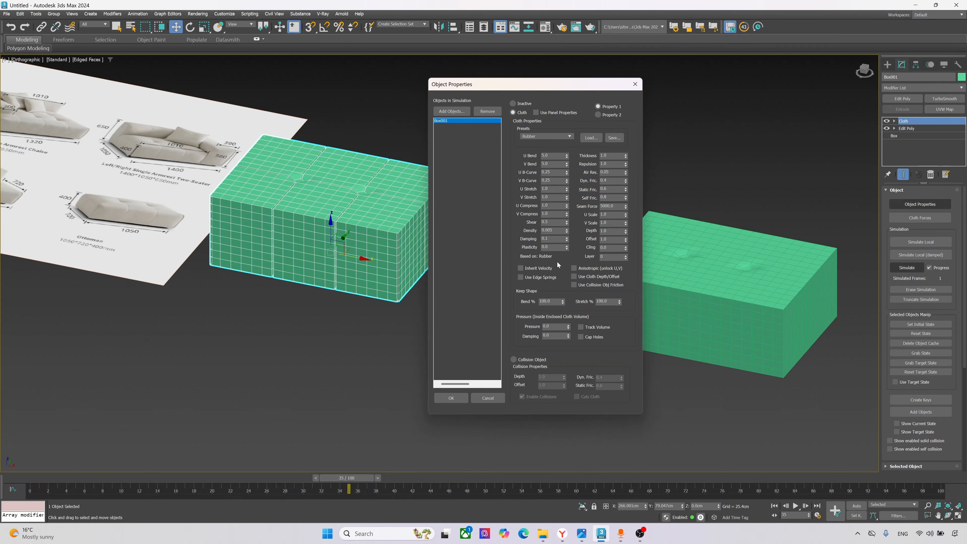
pyautogui.moveTo(553, 327); pyautogui.dragTo(531, 327)
pyautogui.click(459, 398)
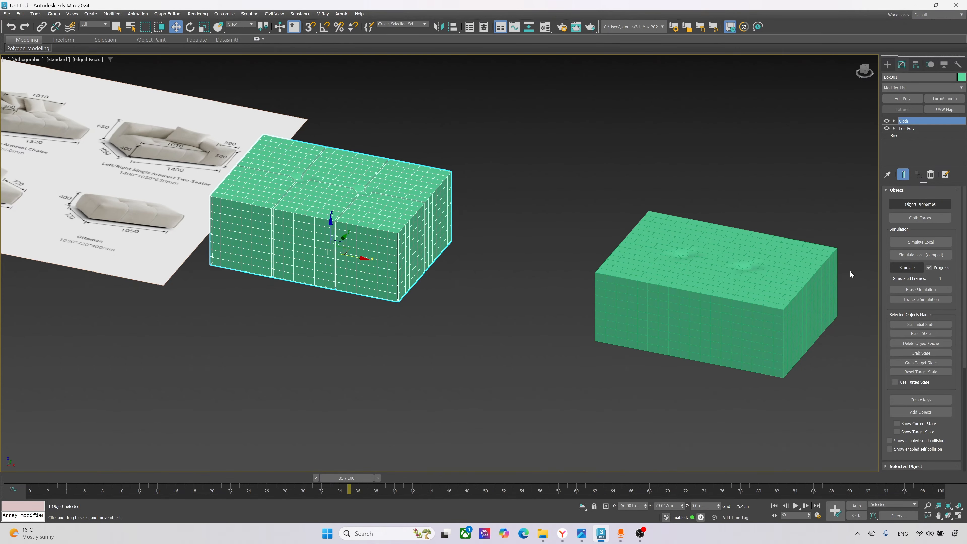
# - Run the cloth simulation through frame 100 to inflate the ottoman box and inspect its cushion shape
pyautogui.click(899, 268)
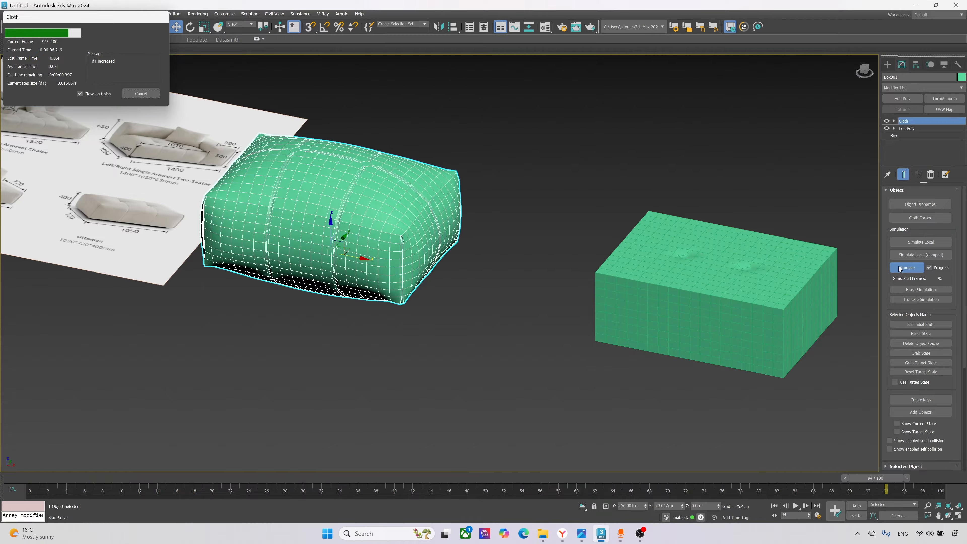
pyautogui.scroll(2, 313, 200)
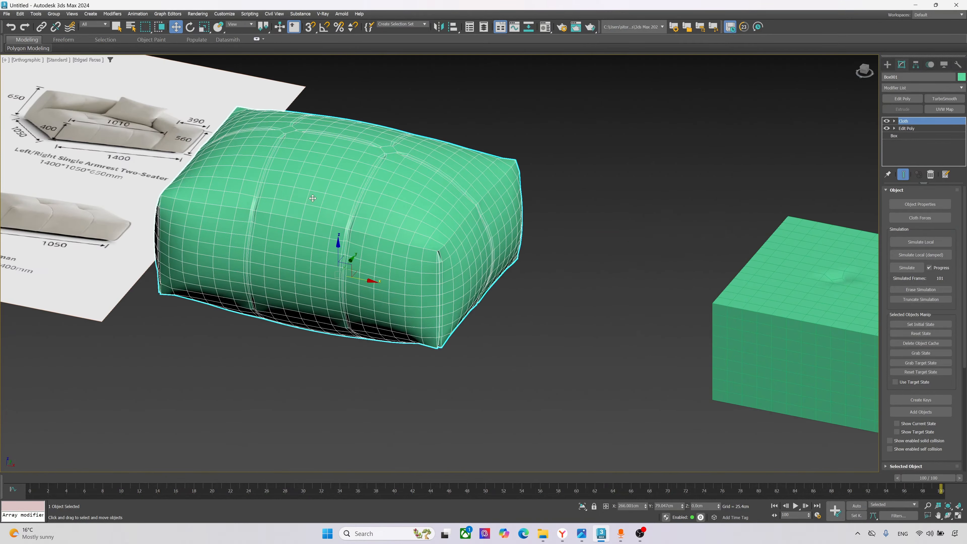
pyautogui.scroll(3, 335, 240)
pyautogui.keyDown('alt'); pyautogui.moveTo(374, 289); pyautogui.dragTo(388, 291, button='middle'); pyautogui.keyUp('alt')
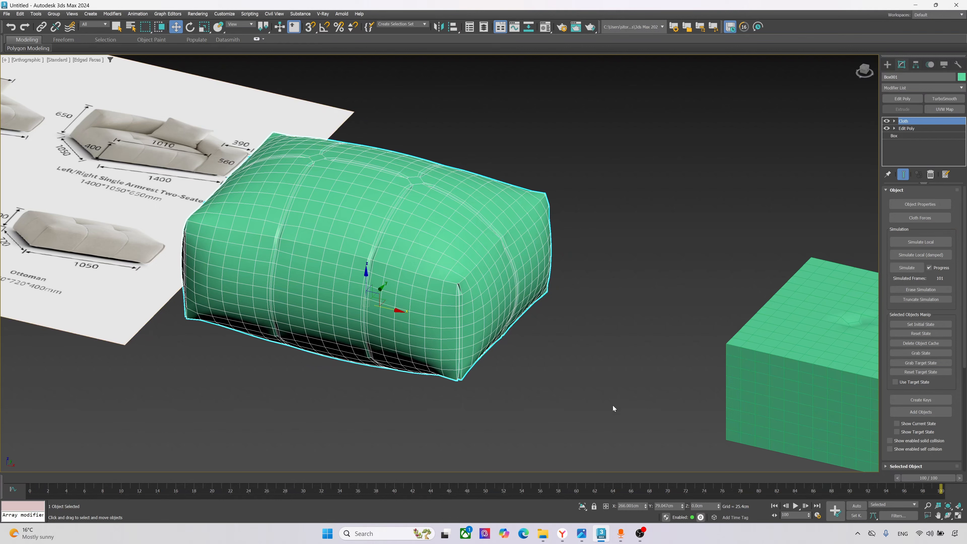
# - Annotate a screen capture with rectangles around the reference dimension and the timeline, add an arrow toward the time slider, and discard the capture
pyautogui.press('Print')
pyautogui.moveTo(1, 261)
pyautogui.mouseDown()
pyautogui.moveTo(956, 536)
pyautogui.moveTo(966, 526)
pyautogui.mouseUp()
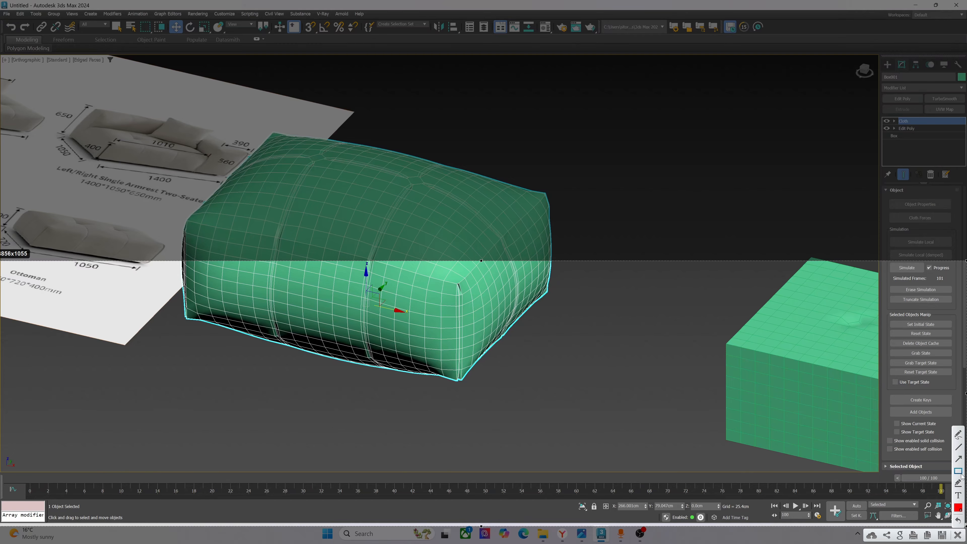
pyautogui.moveTo(1, 253); pyautogui.dragTo(116, 280)
pyautogui.moveTo(18, 474)
pyautogui.mouseDown()
pyautogui.moveTo(46, 501)
pyautogui.moveTo(223, 512)
pyautogui.moveTo(787, 515)
pyautogui.moveTo(951, 500)
pyautogui.mouseUp()
pyautogui.click(959, 459)
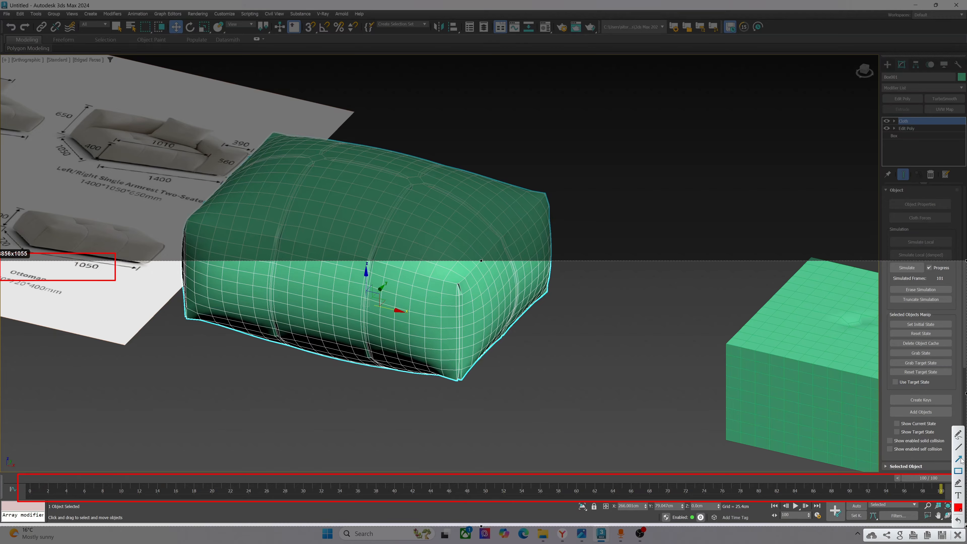
pyautogui.moveTo(862, 450); pyautogui.dragTo(901, 474)
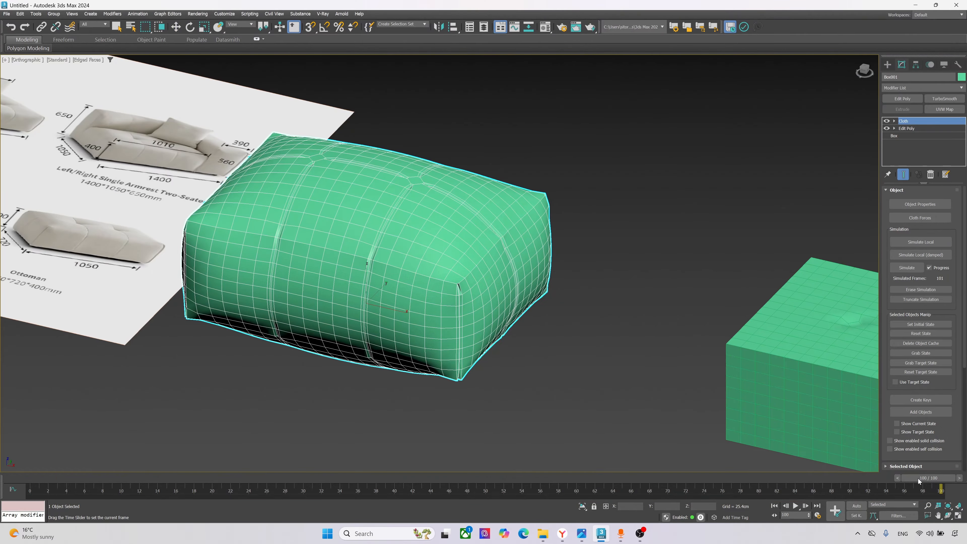
# - Scrub the cloth simulation back to frame 0 and step it forward to frame 4 to compare inflation stages
pyautogui.moveTo(918, 478); pyautogui.dragTo(30, 504)
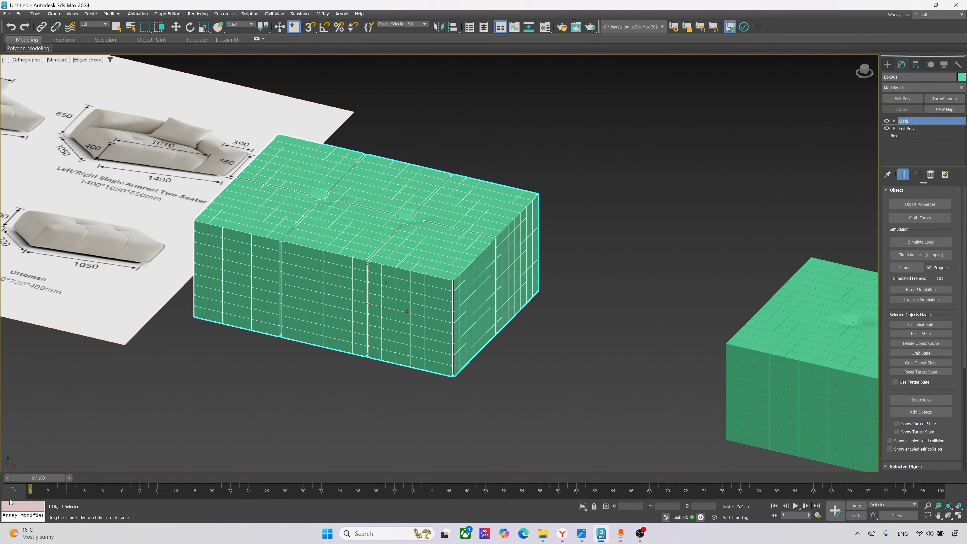
pyautogui.press('w')
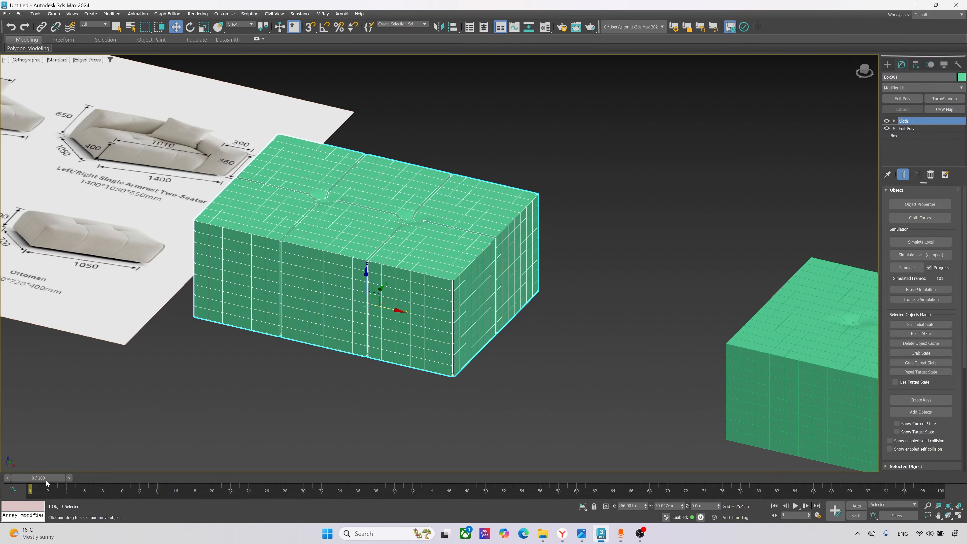
pyautogui.moveTo(46, 481); pyautogui.dragTo(68, 484)
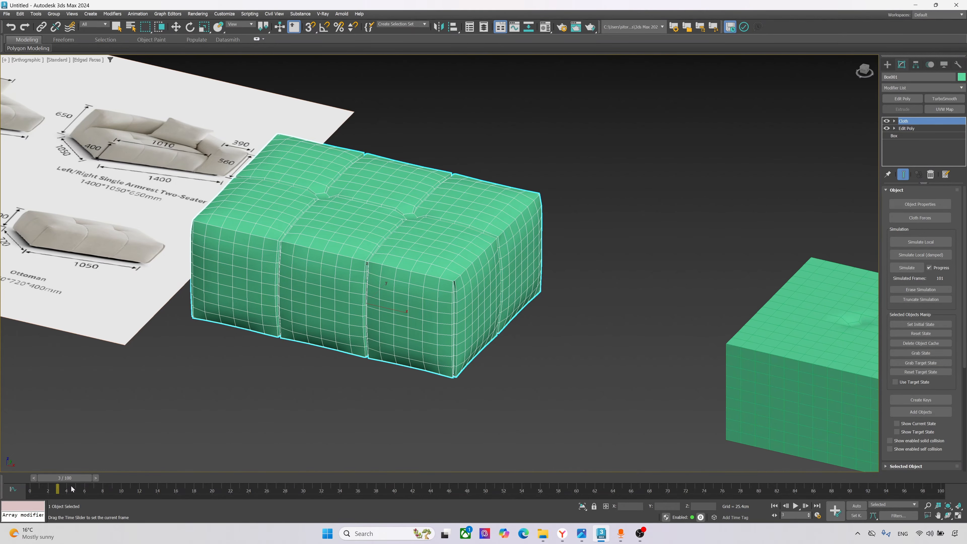
pyautogui.moveTo(73, 486); pyautogui.dragTo(76, 487)
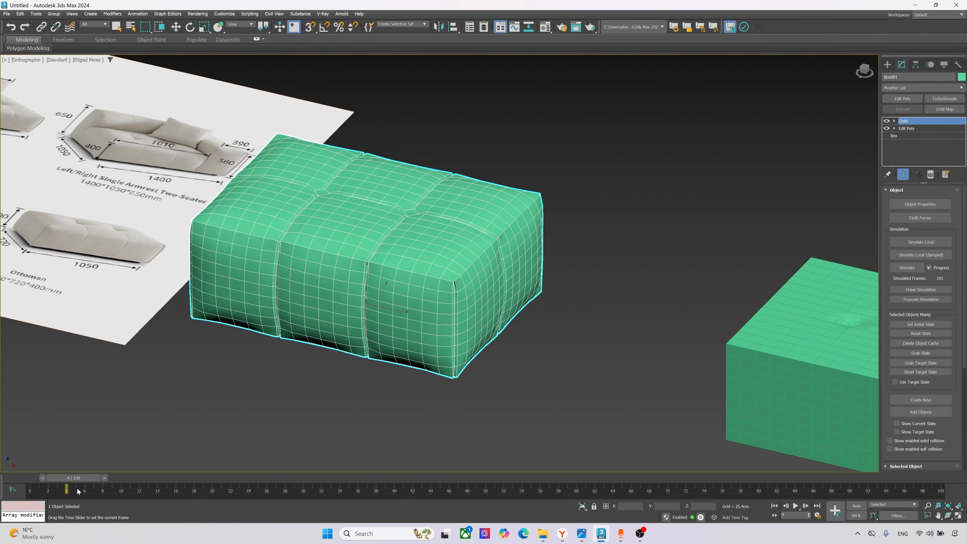
pyautogui.press('w')
# - Inspect the inflated ottoman with edged faces hidden, set the timeline to frame 3, and show the edges again
pyautogui.scroll(-3, 212, 434)
pyautogui.keyDown('alt'); pyautogui.moveTo(216, 433); pyautogui.dragTo(250, 433, button='middle'); pyautogui.keyUp('alt')
pyautogui.scroll(5, 247, 430)
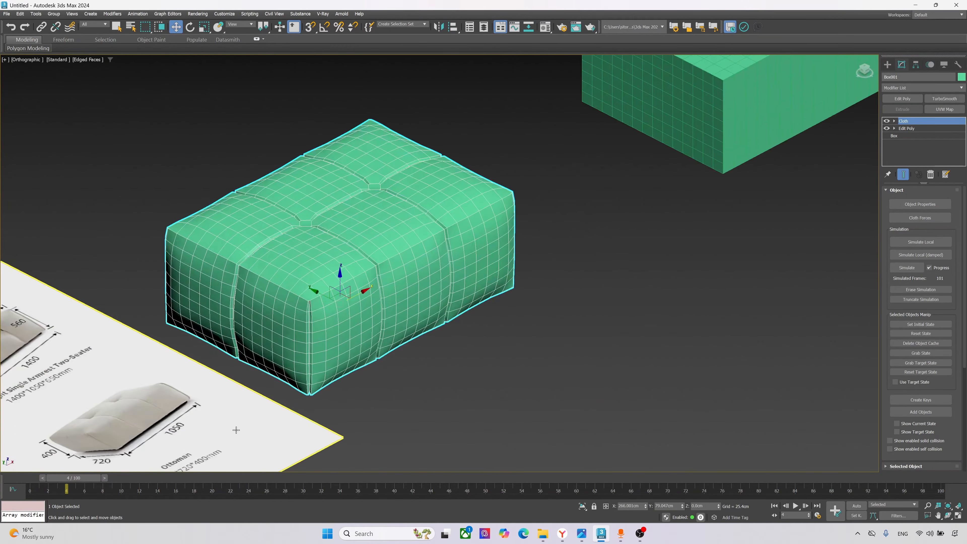
pyautogui.press('F4')
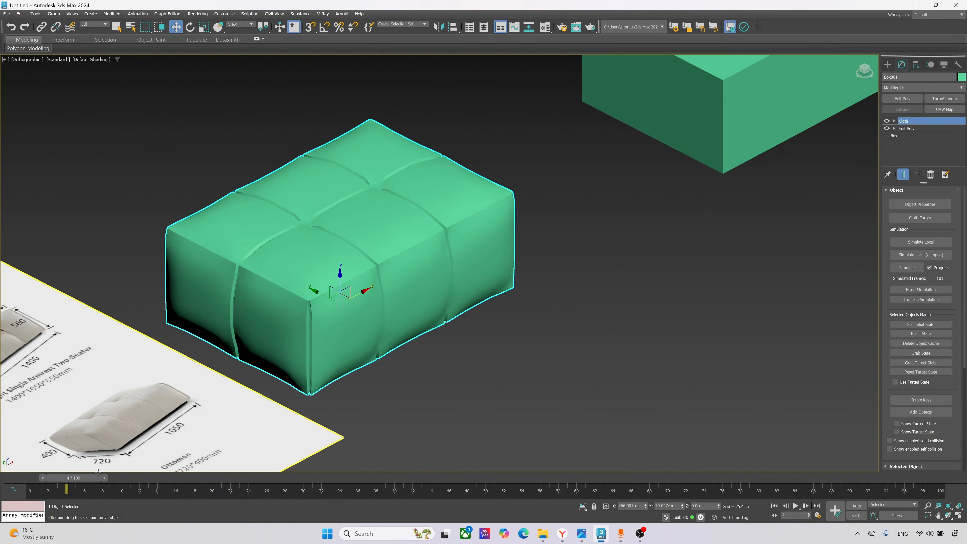
pyautogui.moveTo(93, 479); pyautogui.dragTo(93, 479)
pyautogui.moveTo(90, 479); pyautogui.dragTo(88, 478)
pyautogui.press('F4')
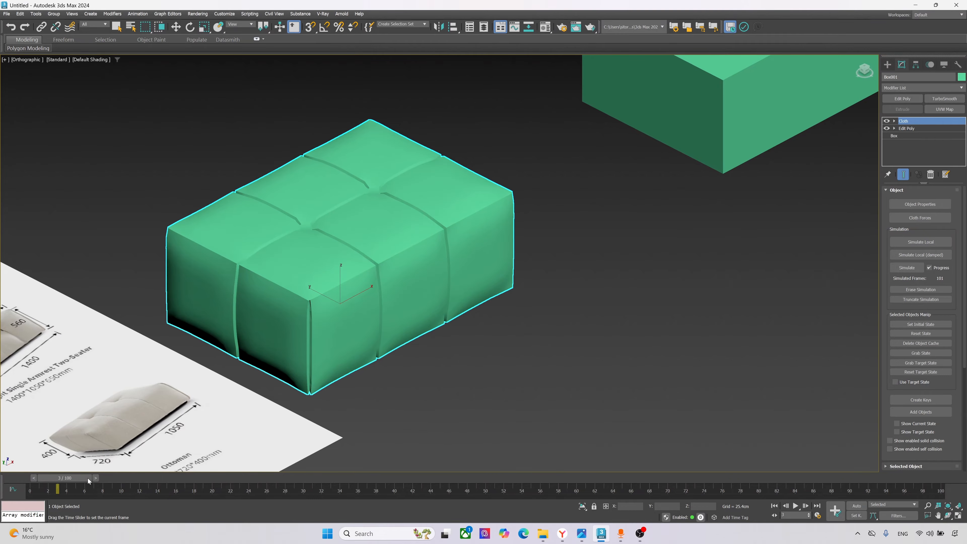
pyautogui.press('w')
pyautogui.scroll(-4, 433, 440)
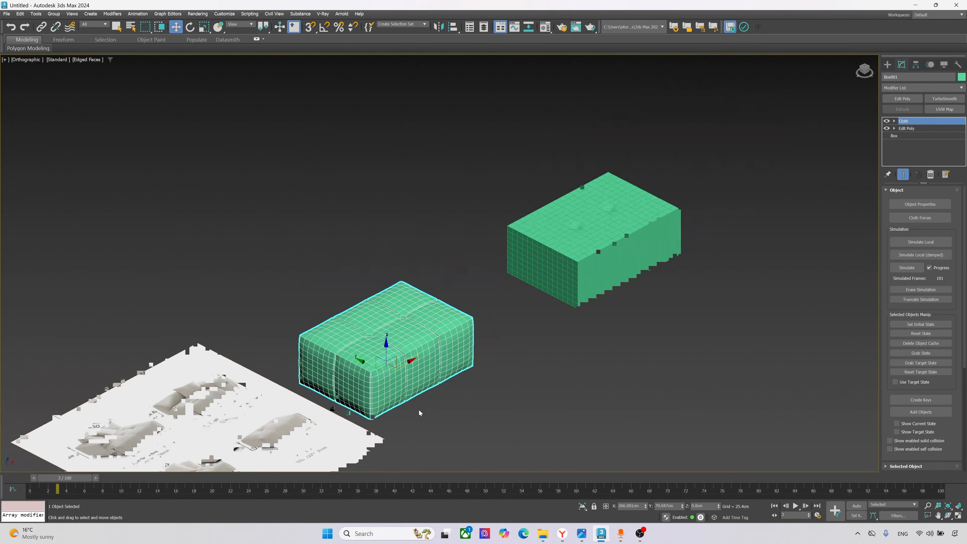
pyautogui.scroll(6, 418, 411)
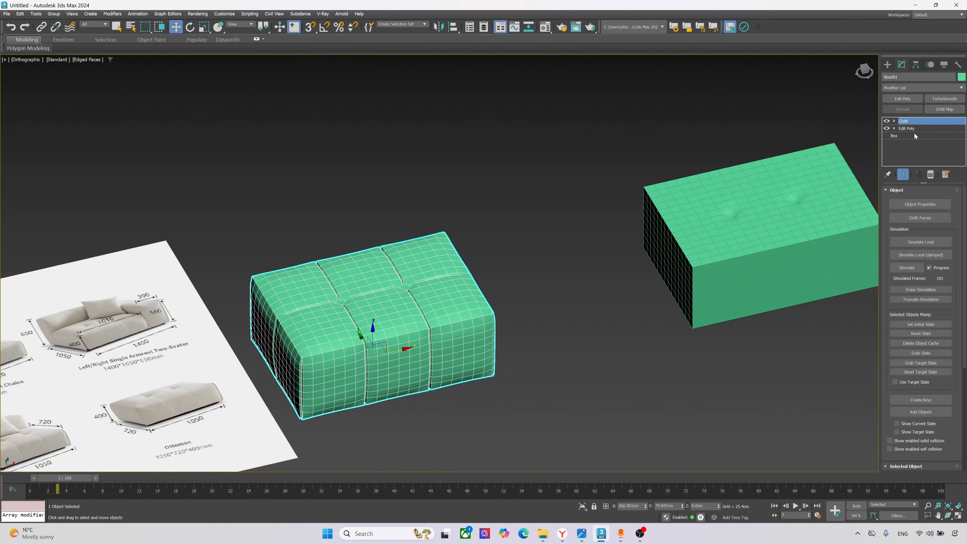
# - Apply TurboSmooth to the ottoman box and compare its smoothed seams and dimples with the reference picture, with edged faces hidden
pyautogui.click(939, 100)
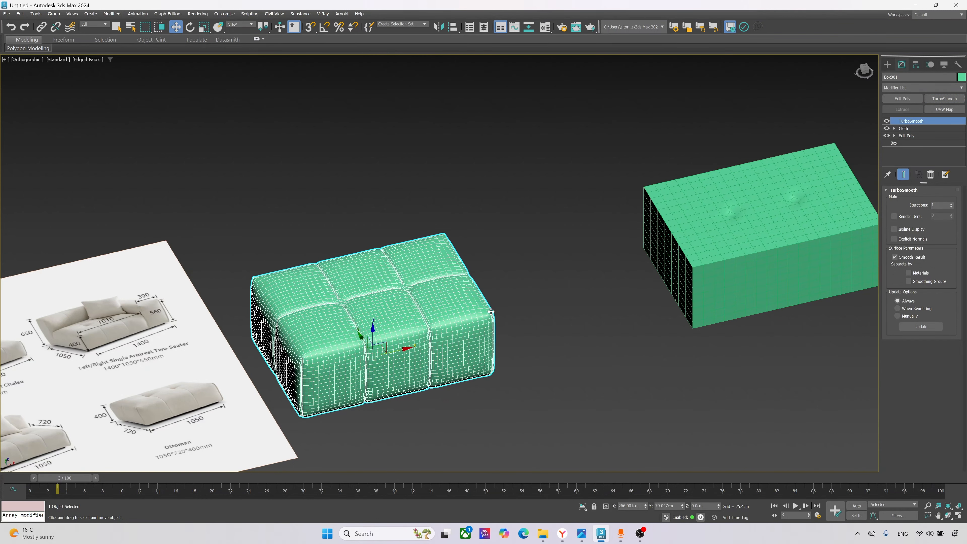
pyautogui.click(509, 313)
pyautogui.press('F4')
pyautogui.scroll(3, 372, 292)
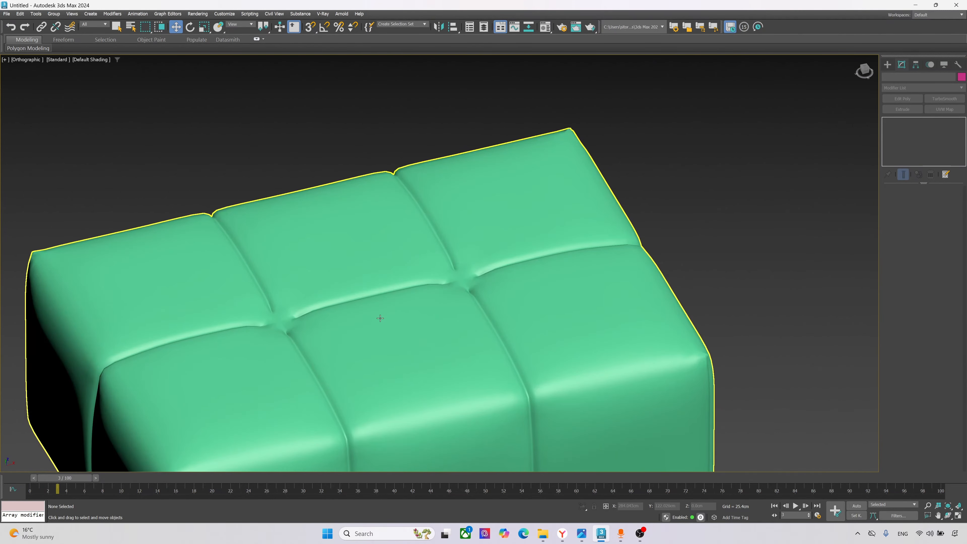
pyautogui.scroll(-2, 412, 332)
pyautogui.scroll(-3, 426, 338)
pyautogui.keyDown('alt'); pyautogui.moveTo(427, 338); pyautogui.dragTo(384, 352, button='middle'); pyautogui.keyUp('alt')
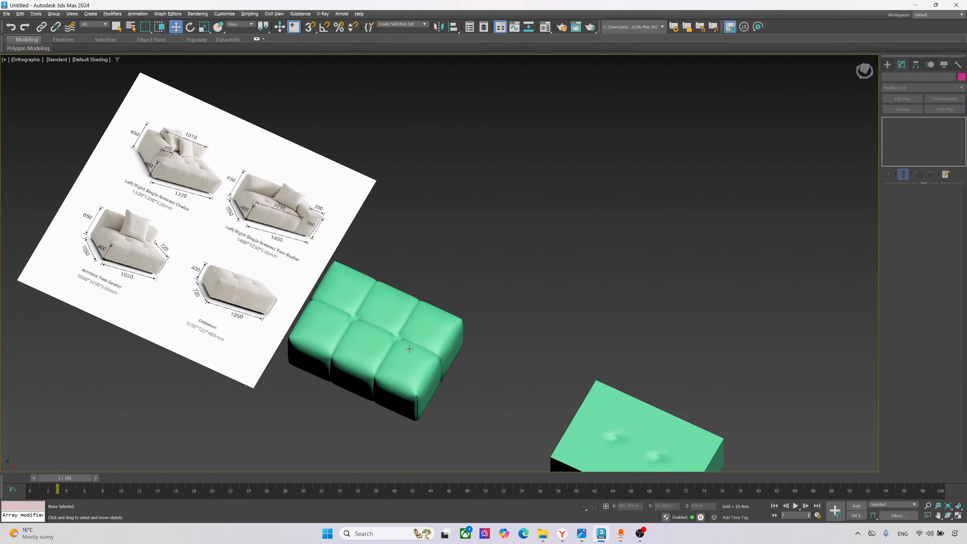
pyautogui.scroll(3, 321, 360)
pyautogui.keyDown('alt'); pyautogui.moveTo(321, 360); pyautogui.dragTo(160, 372, button='middle'); pyautogui.keyUp('alt')
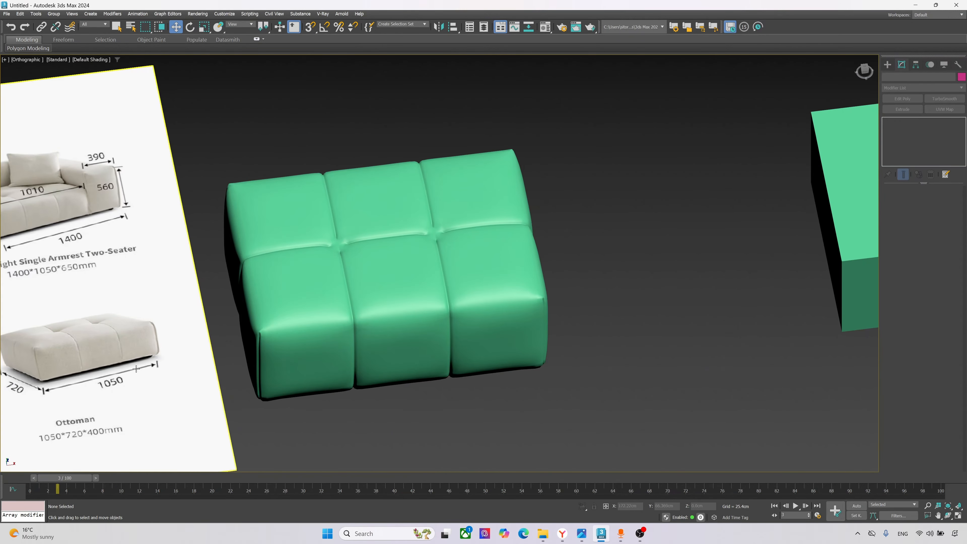
pyautogui.moveTo(346, 378); pyautogui.dragTo(448, 382, button='middle')
pyautogui.click(345, 388)
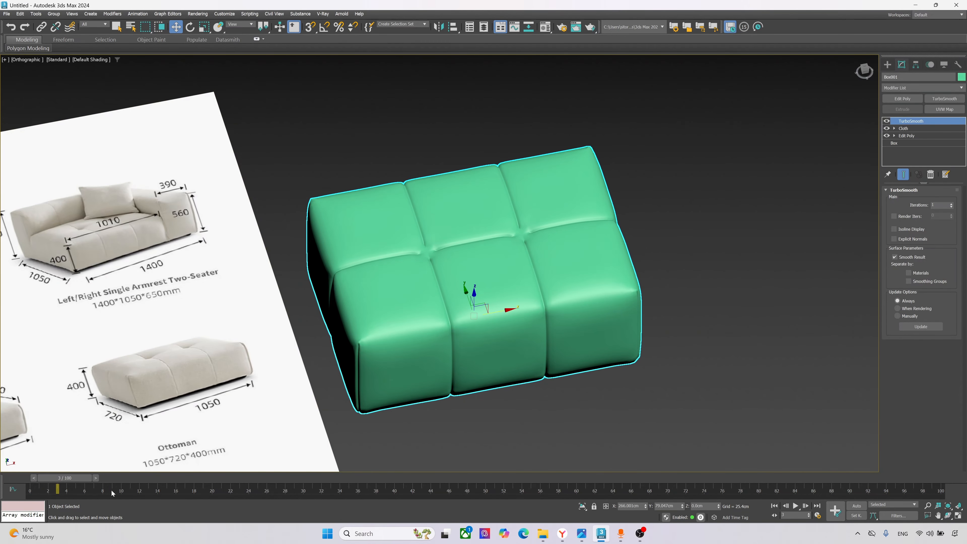
# - Compare the smoothed ottoman at neighbouring simulation frames and return to frame 3
pyautogui.moveTo(71, 480); pyautogui.dragTo(66, 480)
pyautogui.keyDown('alt'); pyautogui.moveTo(305, 405); pyautogui.dragTo(327, 390, button='middle'); pyautogui.keyUp('alt')
pyautogui.moveTo(69, 480); pyautogui.dragTo(75, 485)
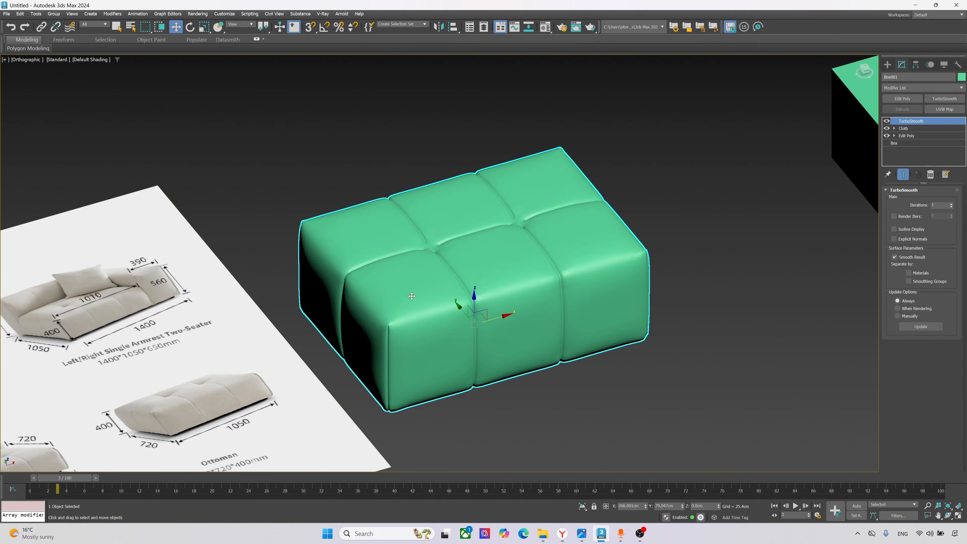
# - Set the TurboSmooth iterations to 2 and examine the ottoman's seams and dimples
pyautogui.scroll(4, 474, 256)
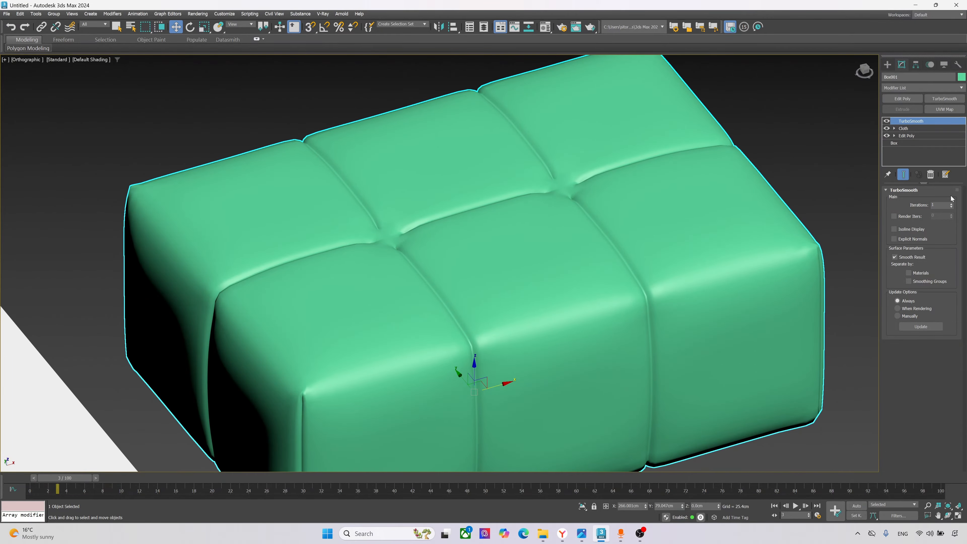
pyautogui.click(953, 204)
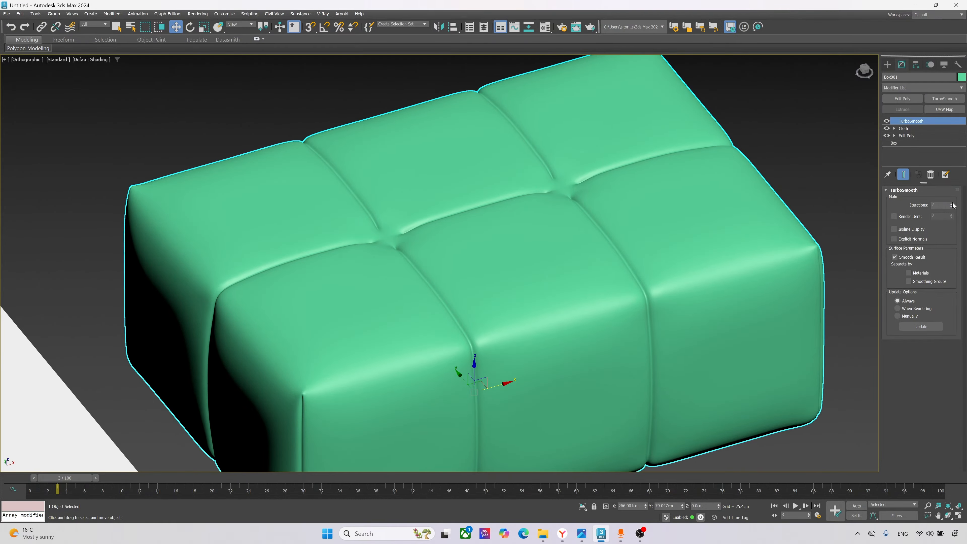
pyautogui.scroll(-3, 620, 329)
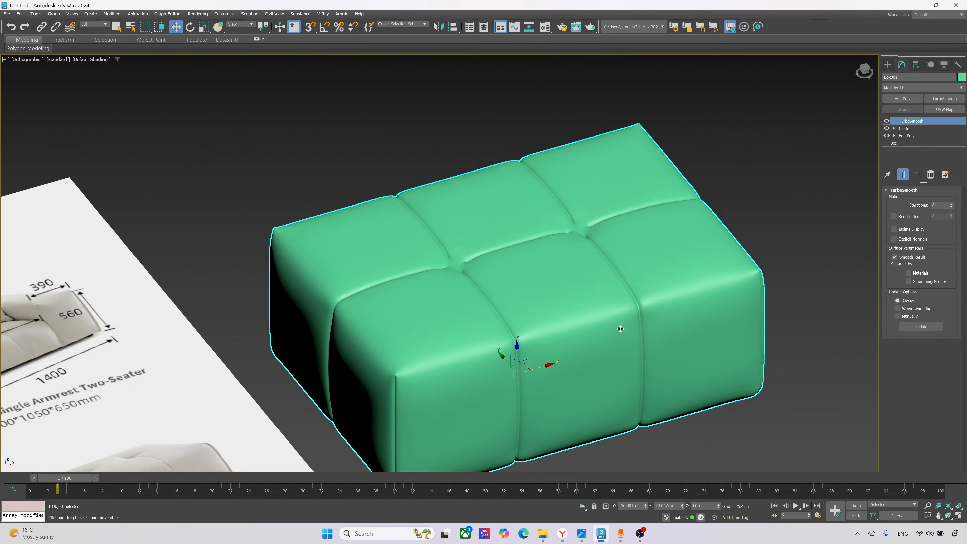
pyautogui.moveTo(620, 329)
pyautogui.keyDown('alt'); pyautogui.mouseDown(button='middle')
pyautogui.moveTo(626, 293)
pyautogui.moveTo(600, 301)
pyautogui.moveTo(619, 329)
pyautogui.mouseUp(button='middle'); pyautogui.keyUp('alt')
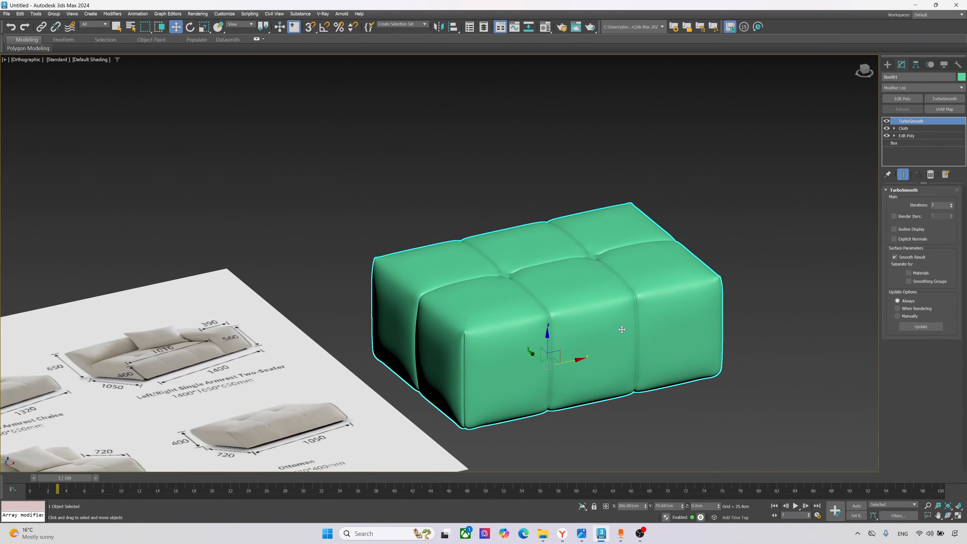
pyautogui.scroll(2, 564, 287)
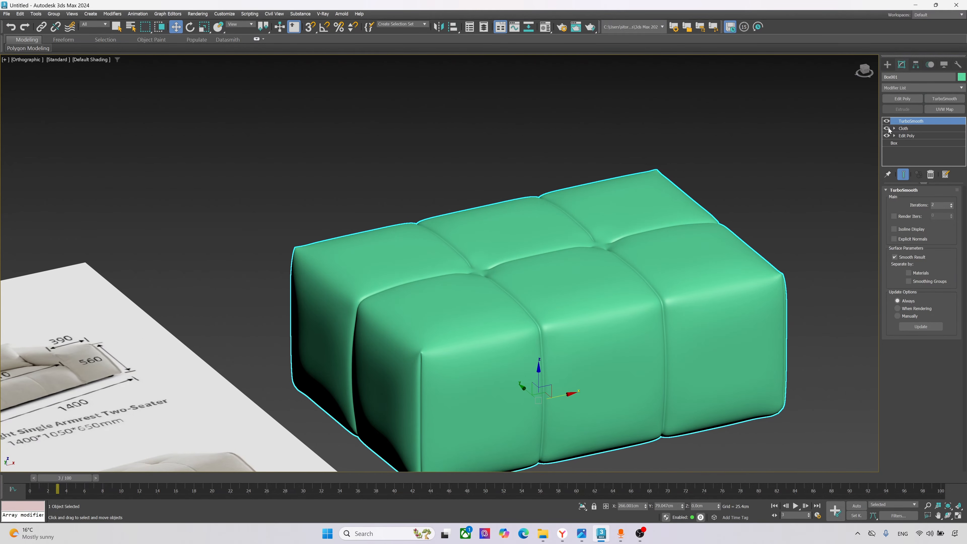
# - Show edged faces and remove the TurboSmooth and Cloth modifiers from the ottoman box
pyautogui.press('F4')
pyautogui.scroll(4, 484, 290)
pyautogui.scroll(-4, 444, 306)
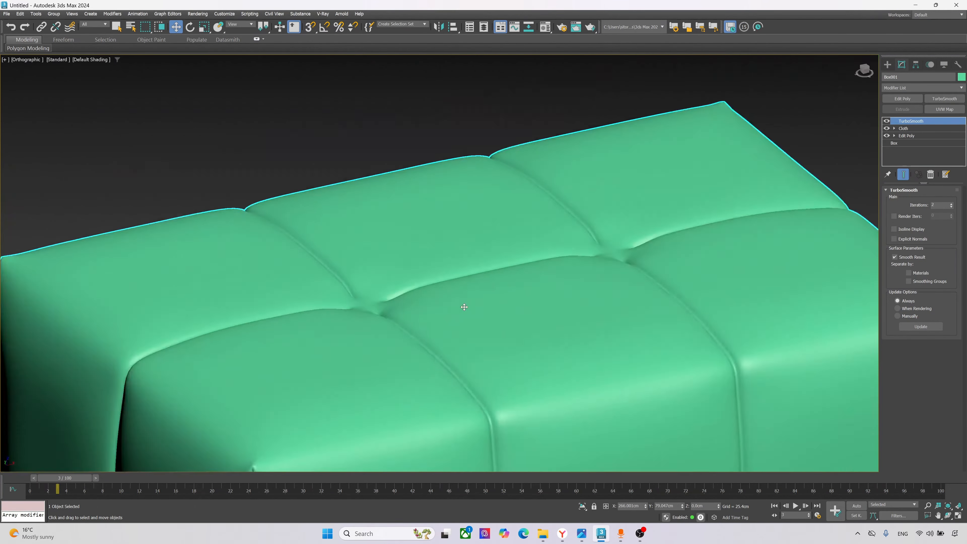
pyautogui.click(930, 175)
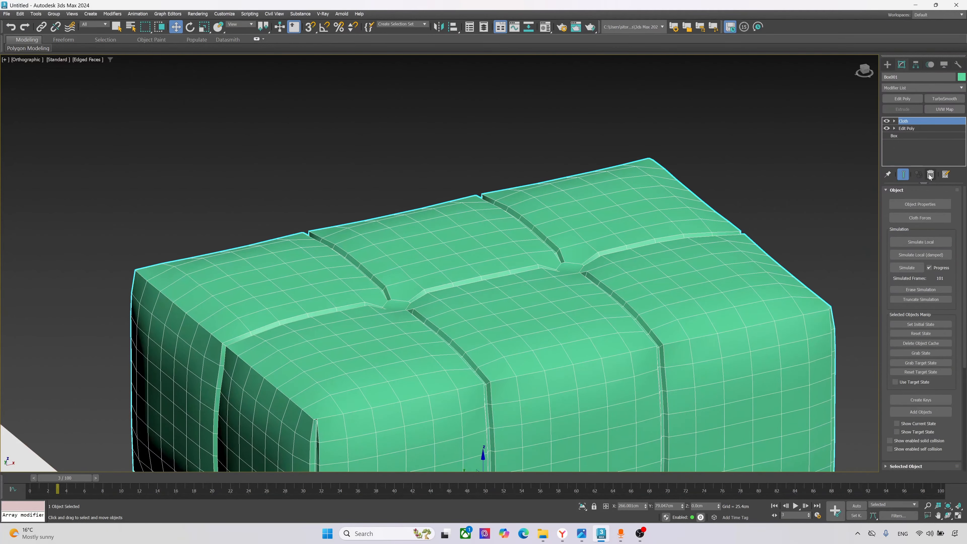
pyautogui.click(930, 175)
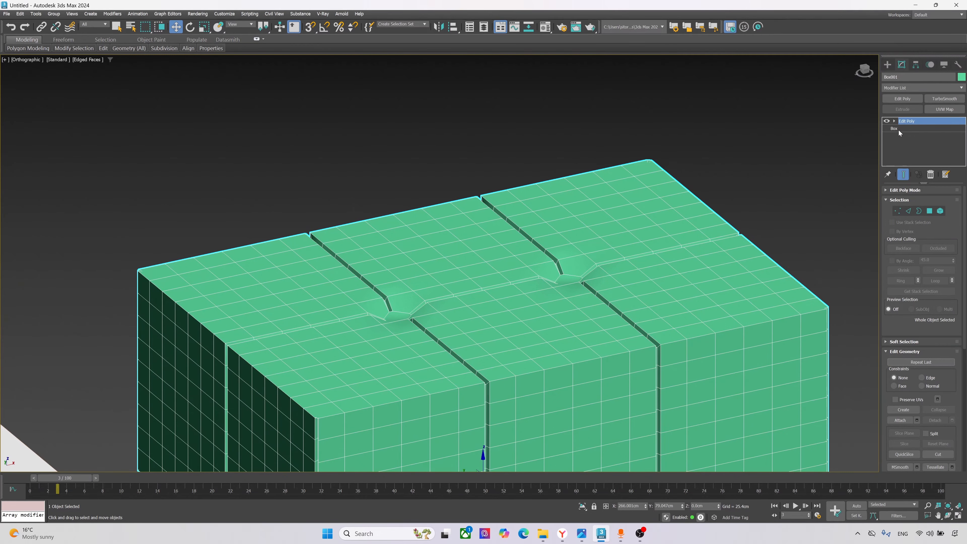
# - Select the vertices around both dimples of the ottoman box in the top view at vertex level
pyautogui.click(898, 210)
pyautogui.keyDown('alt'); pyautogui.moveTo(587, 283); pyautogui.dragTo(568, 301, button='middle'); pyautogui.keyUp('alt')
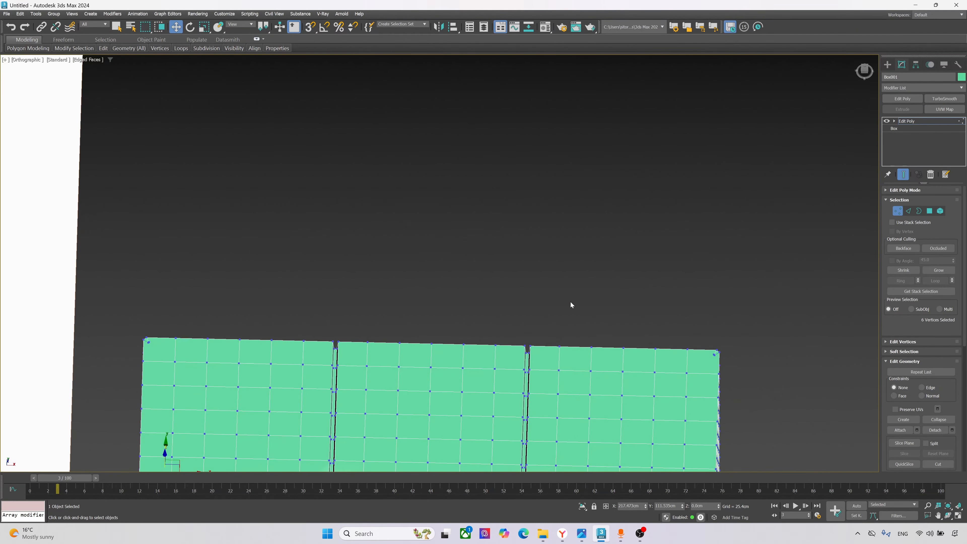
pyautogui.press('t')
pyautogui.scroll(8, 682, 198)
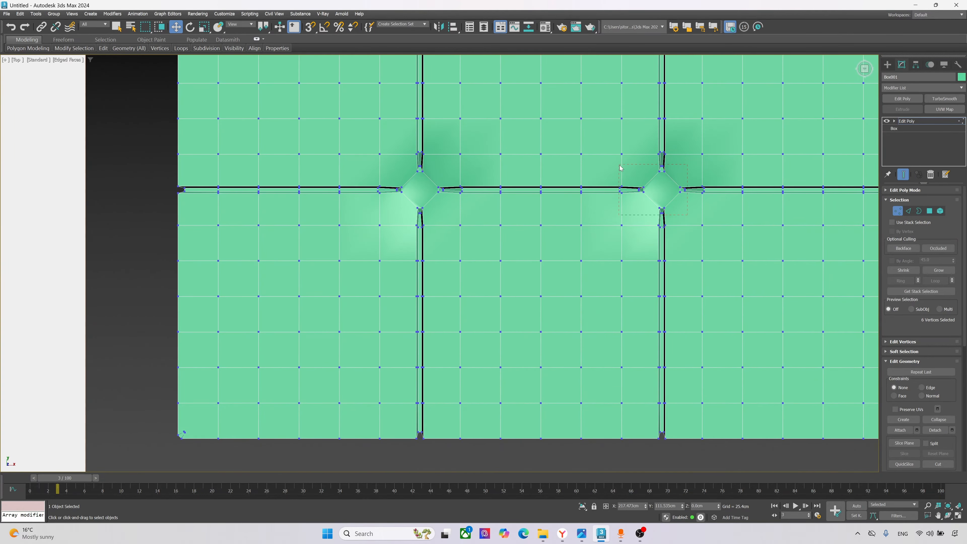
pyautogui.moveTo(630, 169); pyautogui.dragTo(629, 167)
pyautogui.moveTo(448, 219); pyautogui.dragTo(394, 168)
pyautogui.scroll(-4, 419, 203)
pyautogui.keyDown('alt'); pyautogui.moveTo(404, 216); pyautogui.dragTo(421, 196, button='middle'); pyautogui.keyUp('alt')
pyautogui.scroll(5, 415, 168)
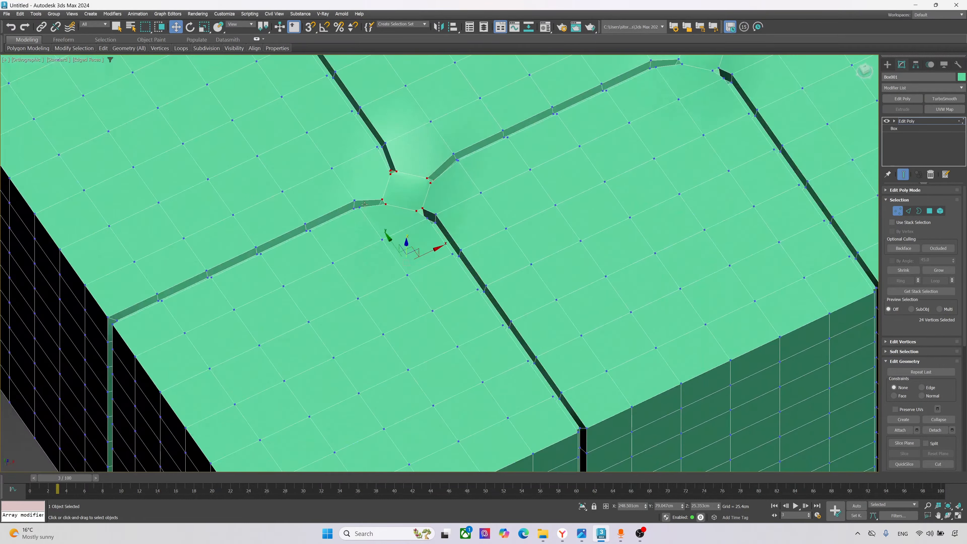
# - Select the two small polygons at the bottoms of the dimples on the ottoman's top face
pyautogui.press('4')
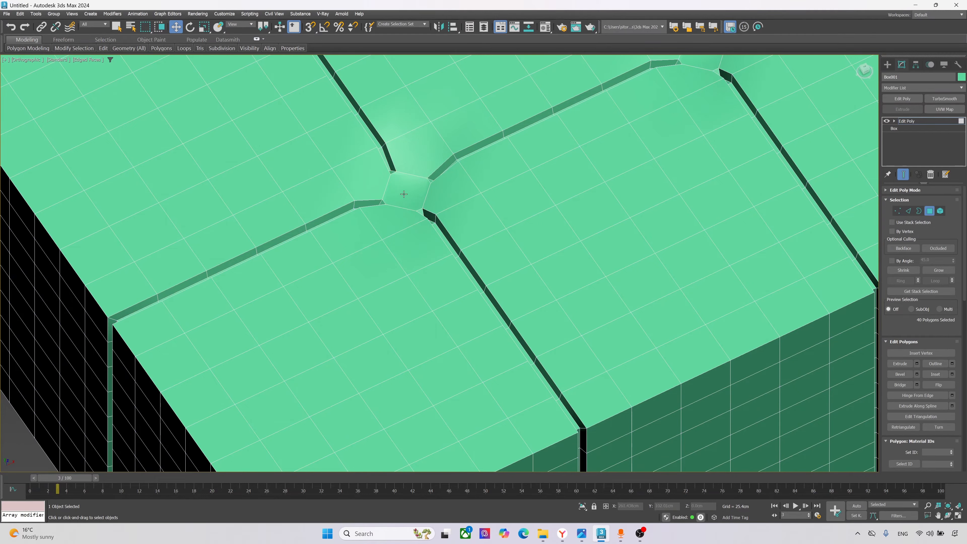
pyautogui.click(406, 193)
pyautogui.scroll(-5, 369, 320)
pyautogui.scroll(4, 479, 264)
pyautogui.keyDown('ctrl'); pyautogui.click(479, 265); pyautogui.keyUp('ctrl')
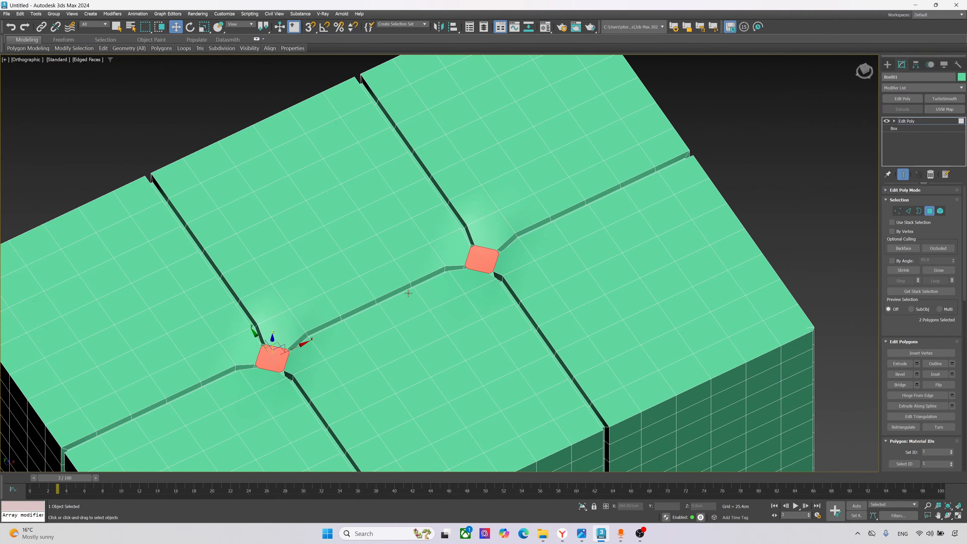
# - Bevel the two selected dimple-bottom polygons downward with an outline of -0.25 cm and leave polygon level
pyautogui.rightClick(353, 329)
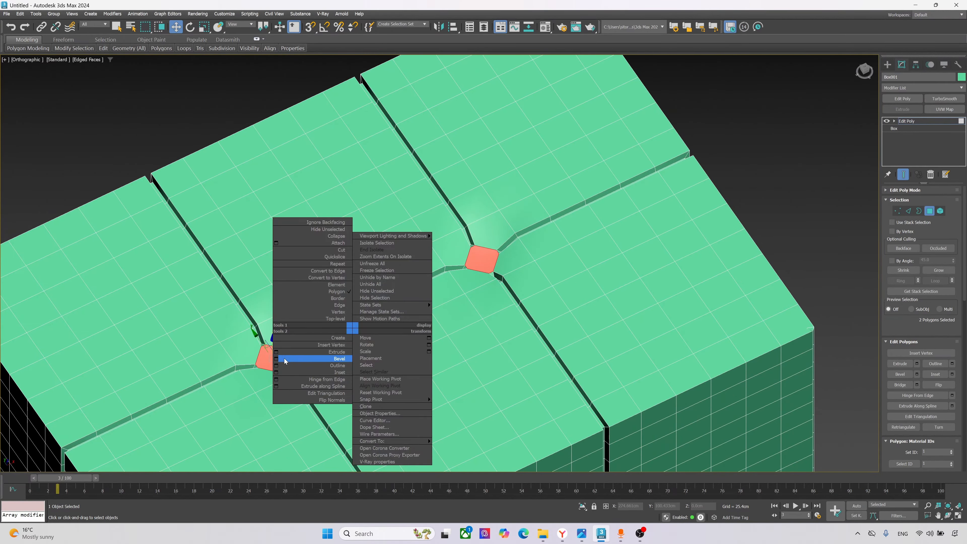
pyautogui.click(276, 359)
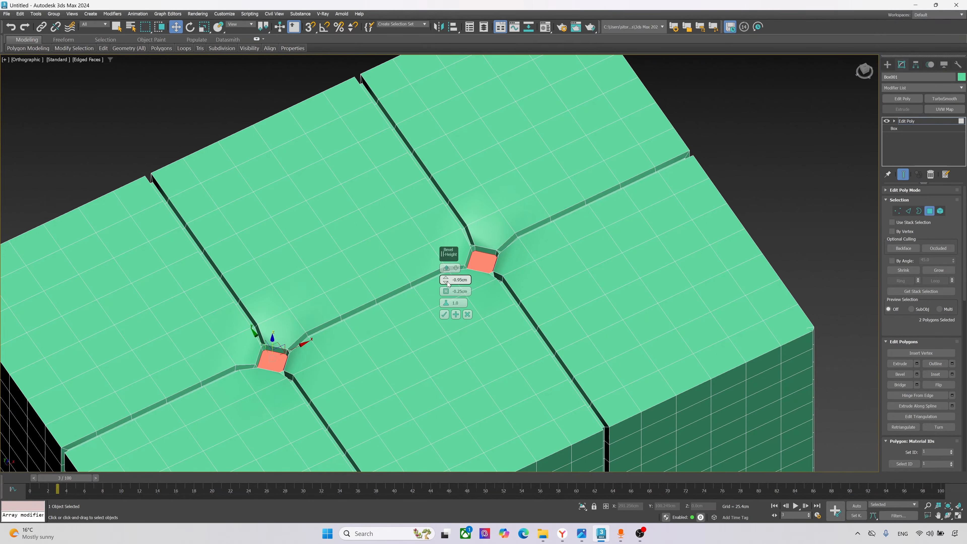
pyautogui.moveTo(446, 285); pyautogui.dragTo(449, 284)
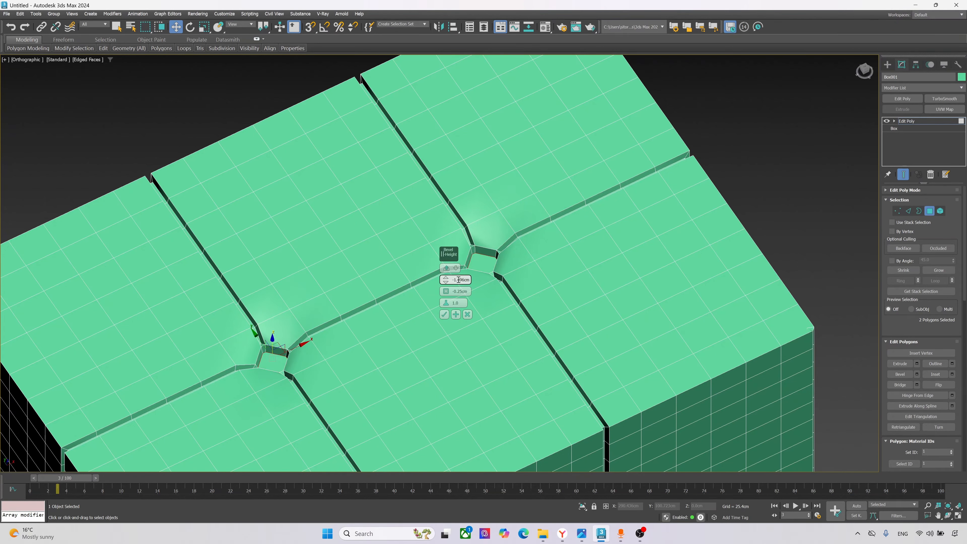
pyautogui.hotkey('ctrl', 'z')
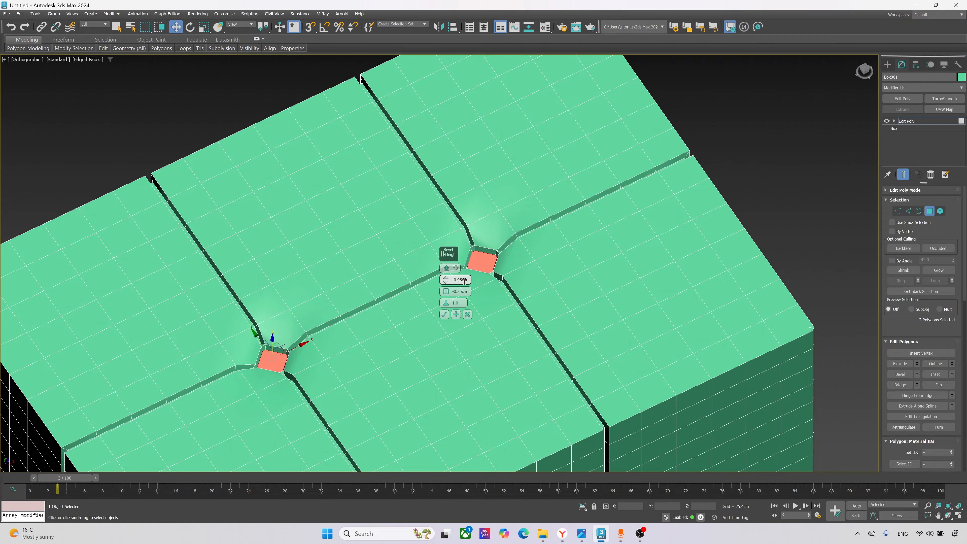
pyautogui.moveTo(463, 279); pyautogui.dragTo(458, 280)
pyautogui.click(462, 280)
pyautogui.press('BackSpace')
pyautogui.press('BackSpace')
pyautogui.press('BackSpace')
pyautogui.click(445, 315)
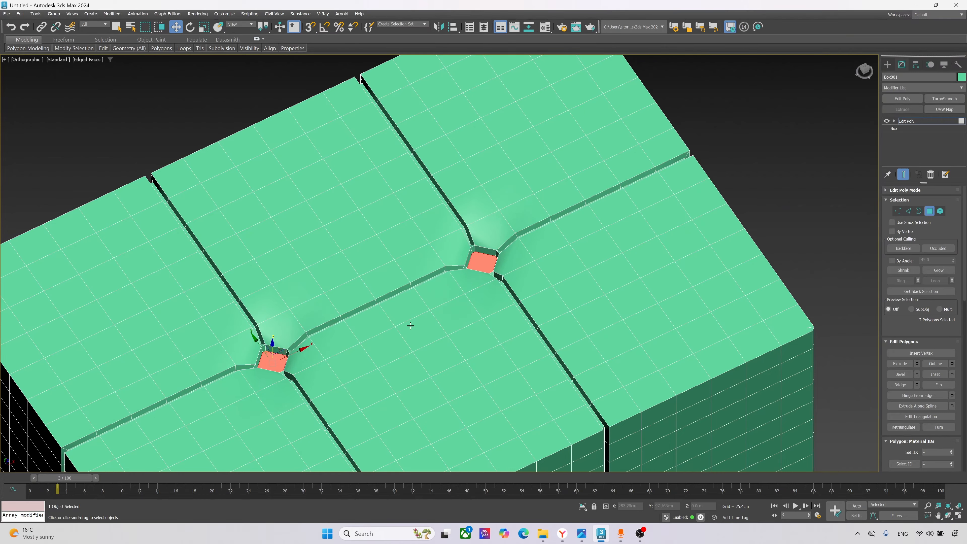
pyautogui.press('4')
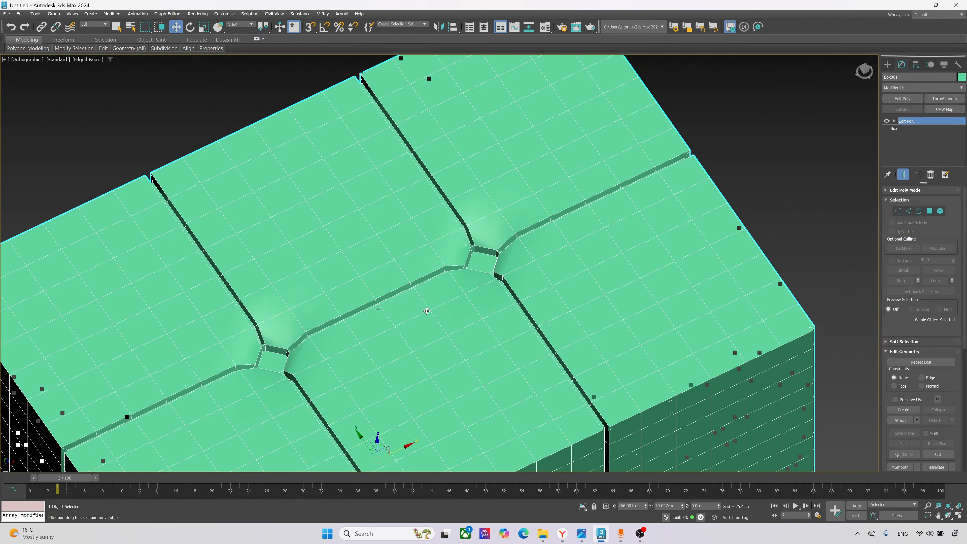
# - Add a Cloth modifier on top of the ottoman box's Edit Poly
pyautogui.scroll(-4, 447, 294)
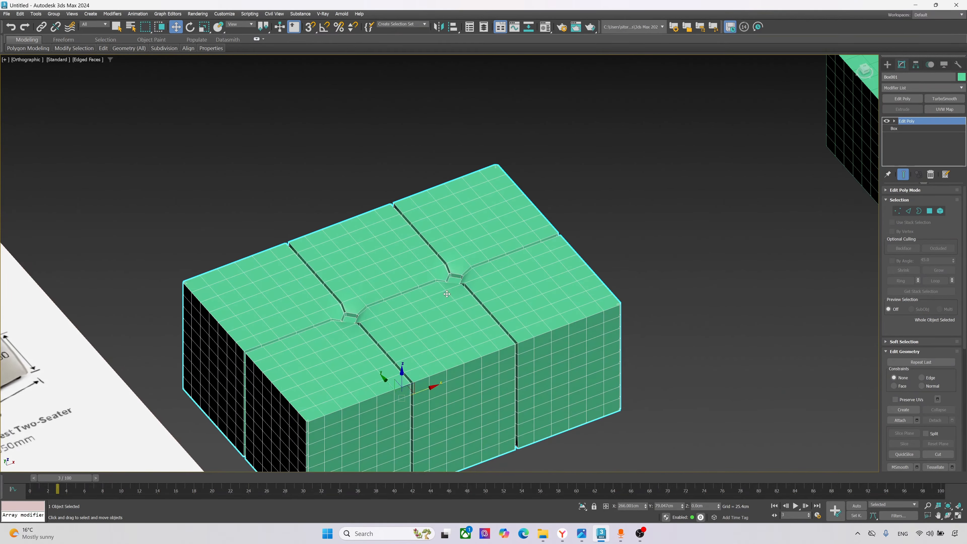
pyautogui.click(898, 88)
pyautogui.write('c')
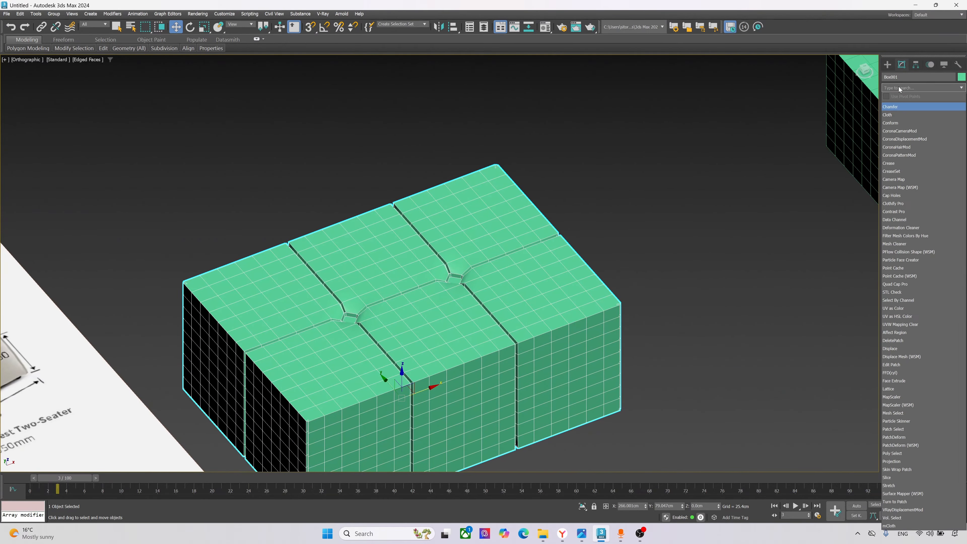
pyautogui.click(899, 117)
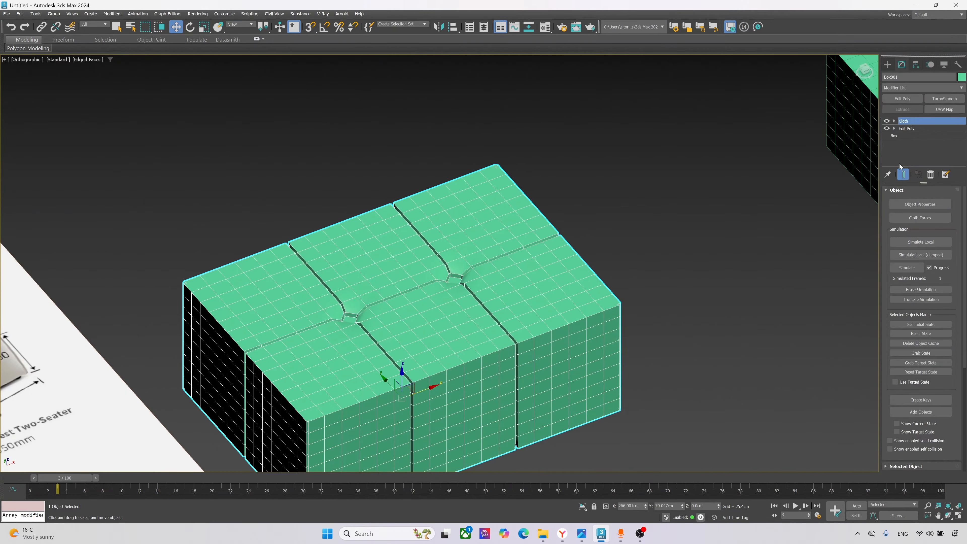
# - Define Box001 as Cloth with the Rubber preset and set its inside pressure in the cloth object properties
pyautogui.click(906, 205)
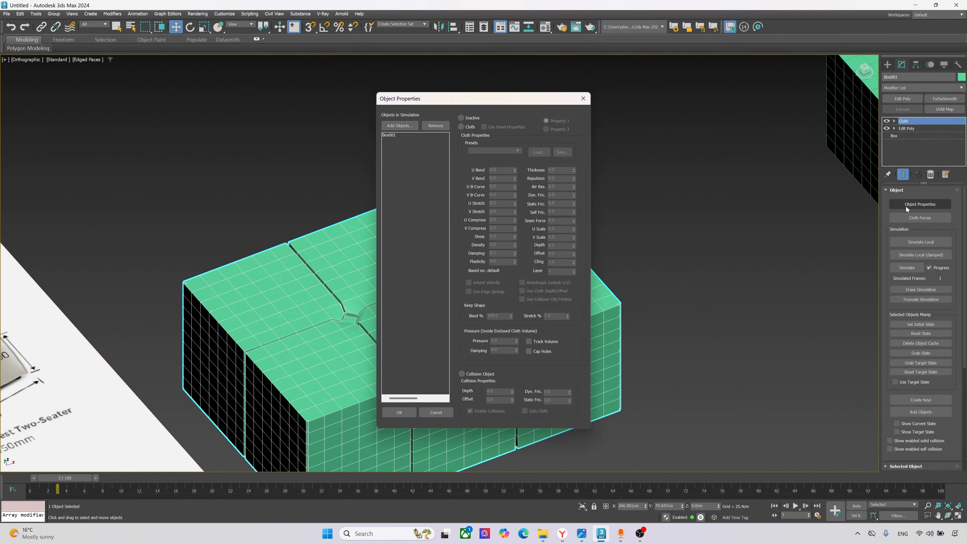
pyautogui.click(393, 134)
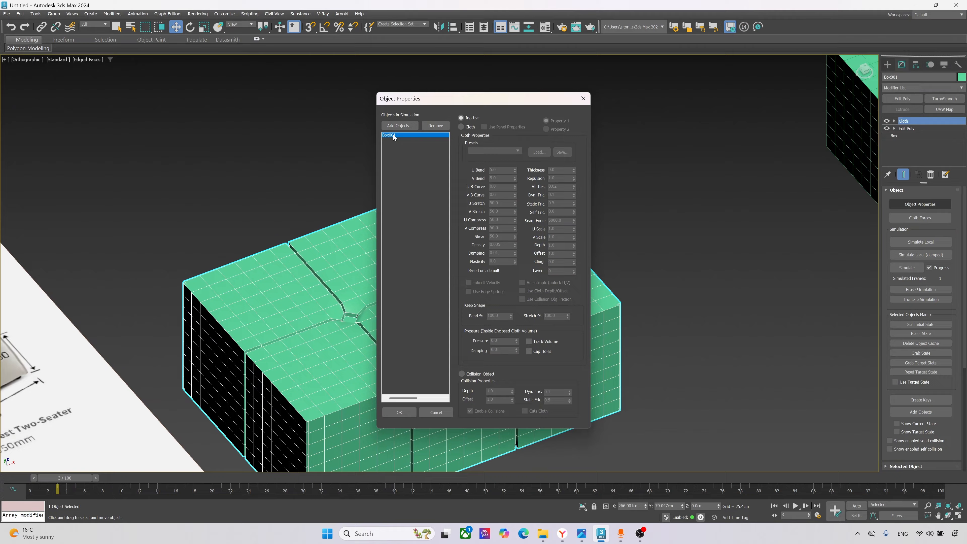
pyautogui.click(464, 127)
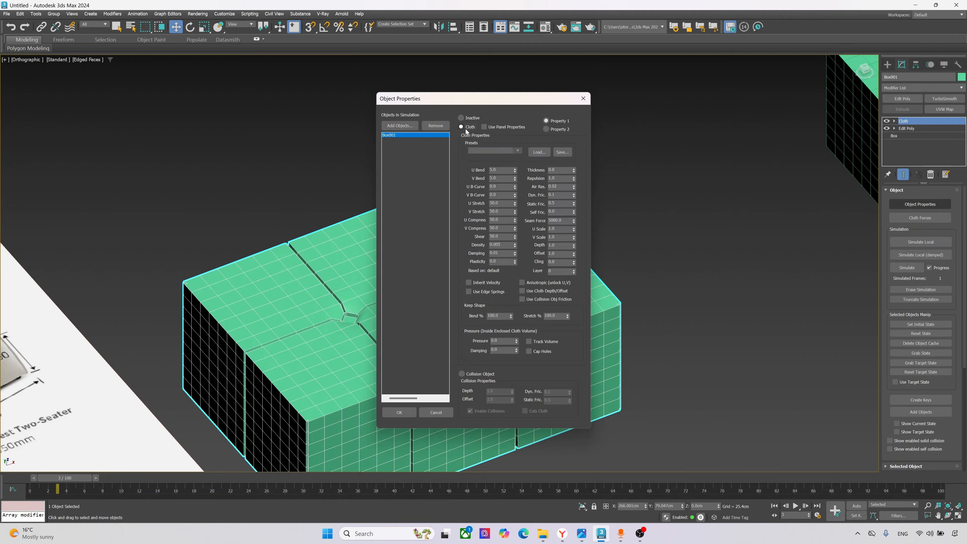
pyautogui.click(490, 150)
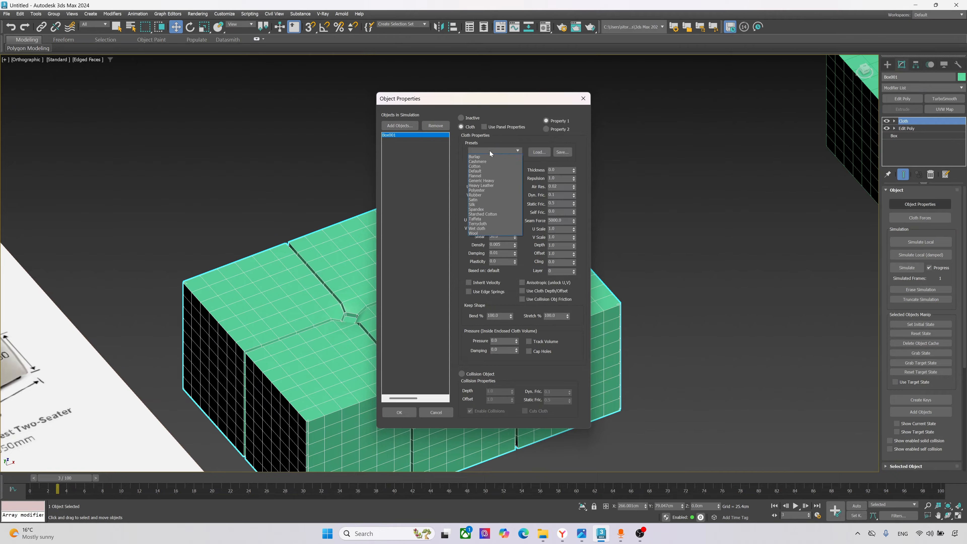
pyautogui.click(484, 195)
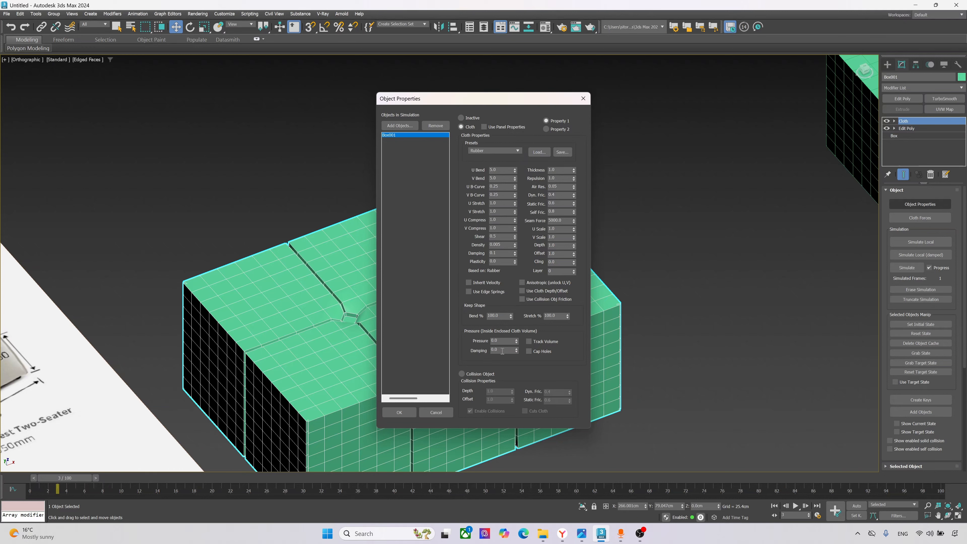
pyautogui.click(500, 342)
pyautogui.click(396, 411)
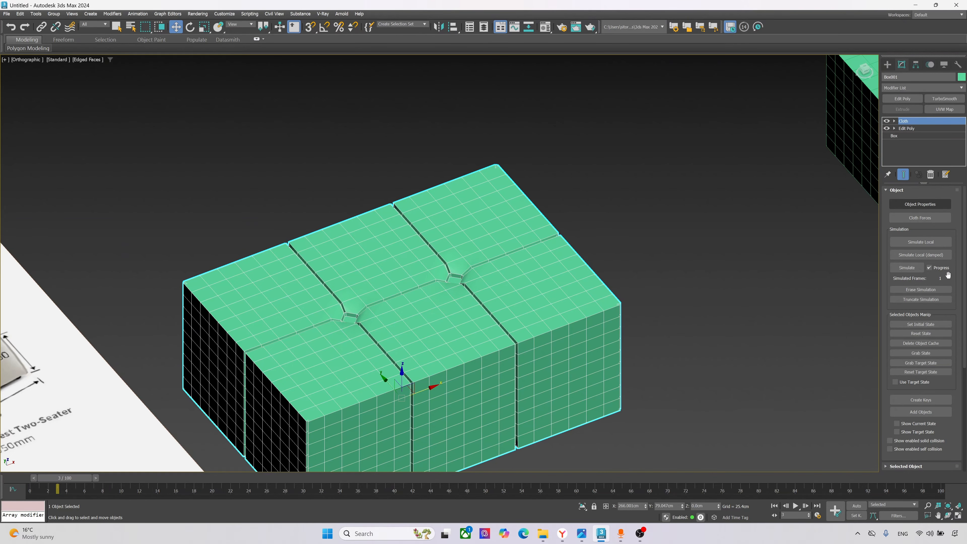
# - Run the Cloth simulation on the ottoman and go back to frame 3 for a moderately inflated shape
pyautogui.scroll(-5, 917, 340)
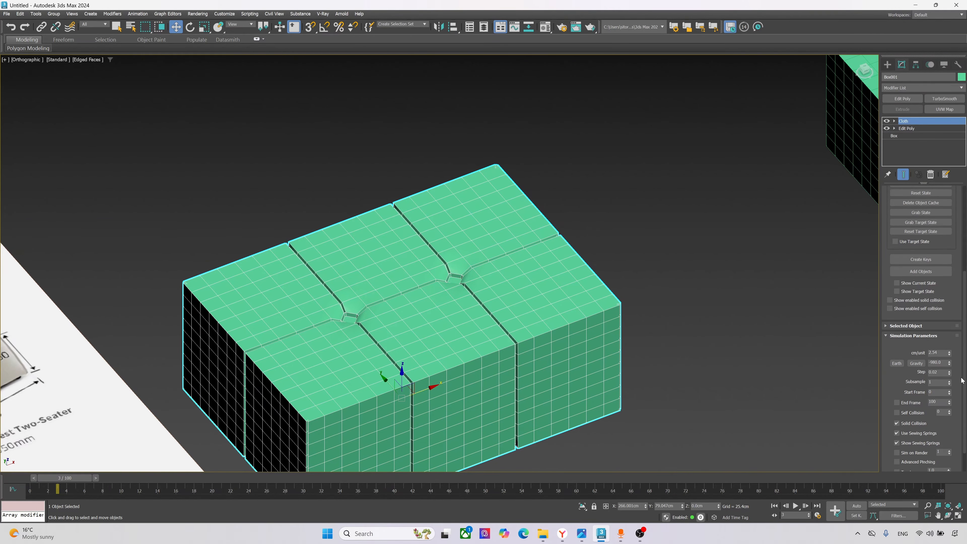
pyautogui.scroll(5, 962, 380)
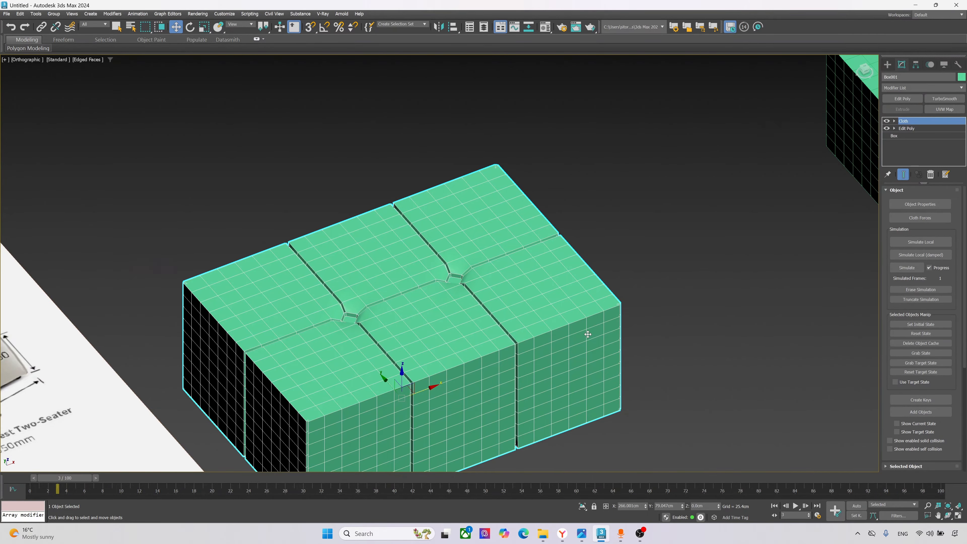
pyautogui.scroll(-2, 588, 334)
pyautogui.moveTo(492, 408); pyautogui.dragTo(485, 371, button='middle')
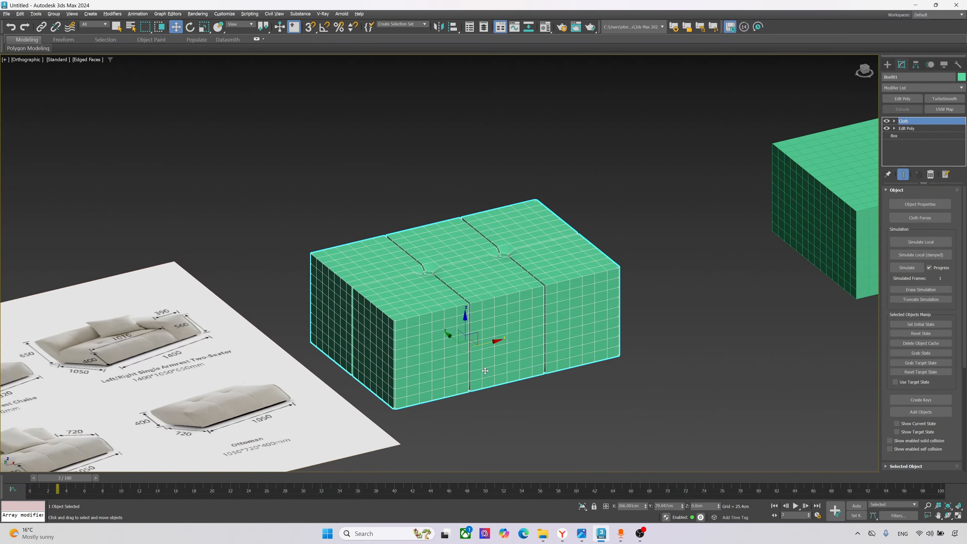
pyautogui.click(918, 268)
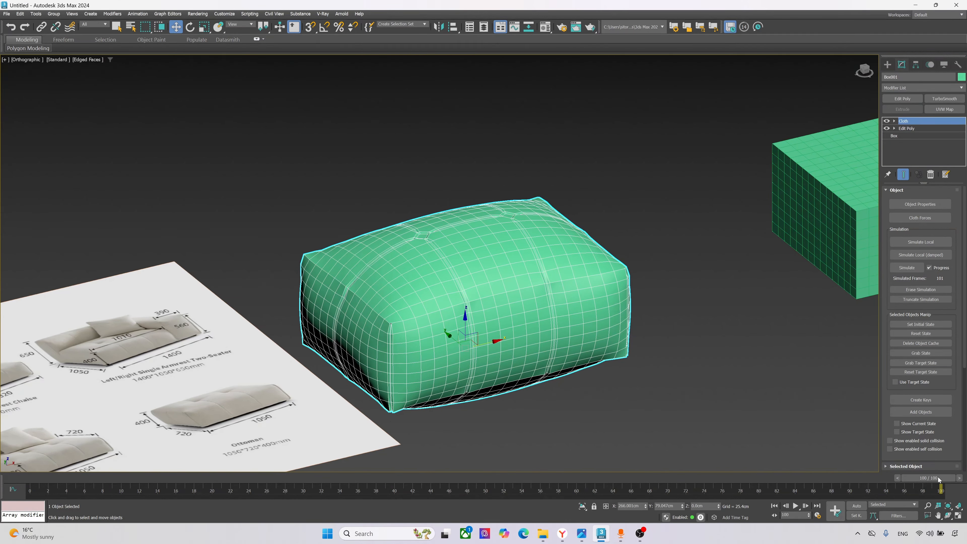
pyautogui.moveTo(940, 480); pyautogui.dragTo(73, 478)
pyautogui.press('w')
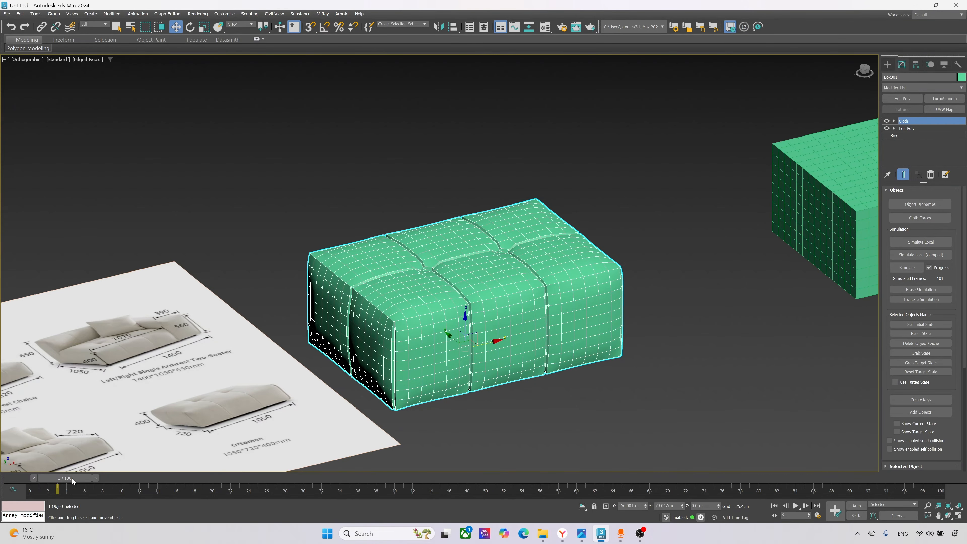
# - Hide the edged faces, add a TurboSmooth modifier above Cloth and inspect the ottoman's seams and dimples
pyautogui.scroll(4, 404, 358)
pyautogui.press('F4')
pyautogui.scroll(-2, 404, 359)
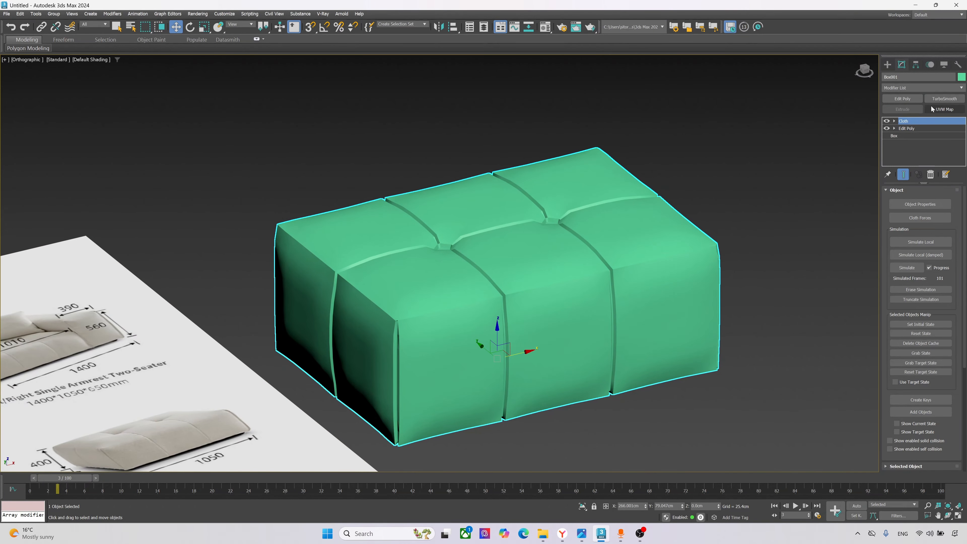
pyautogui.click(945, 98)
pyautogui.scroll(5, 426, 275)
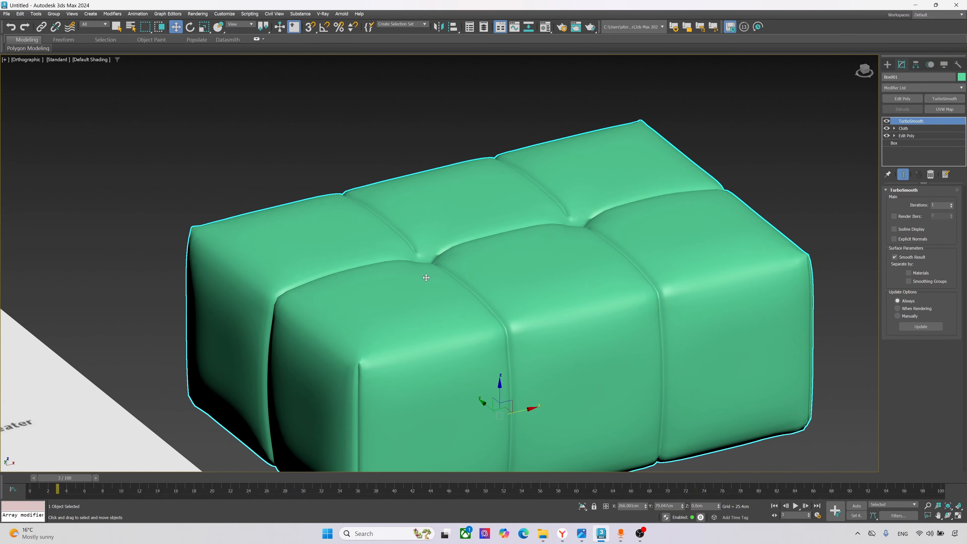
pyautogui.scroll(1, 404, 290)
pyautogui.scroll(-5, 408, 289)
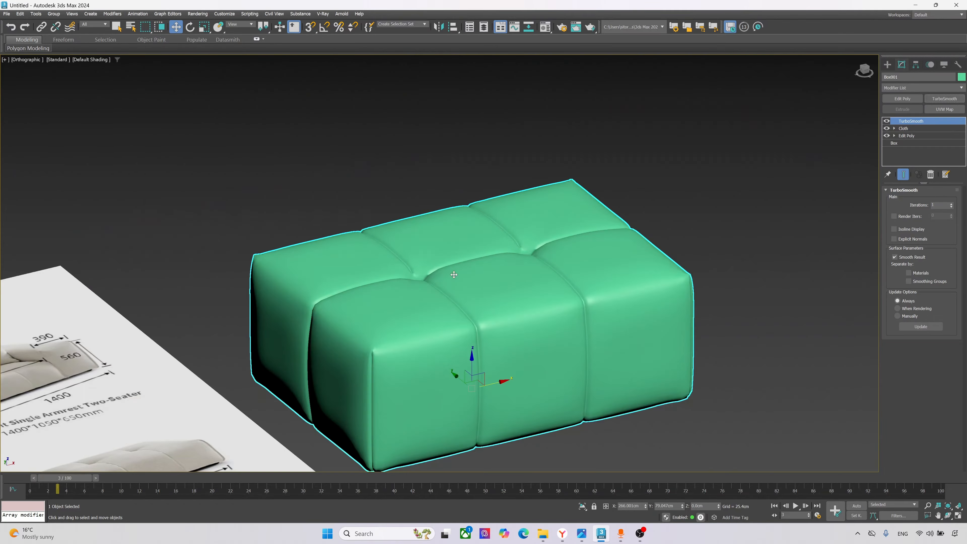
pyautogui.keyDown('alt'); pyautogui.moveTo(515, 264); pyautogui.dragTo(578, 296, button='middle'); pyautogui.keyUp('alt')
pyautogui.scroll(-6, 530, 263)
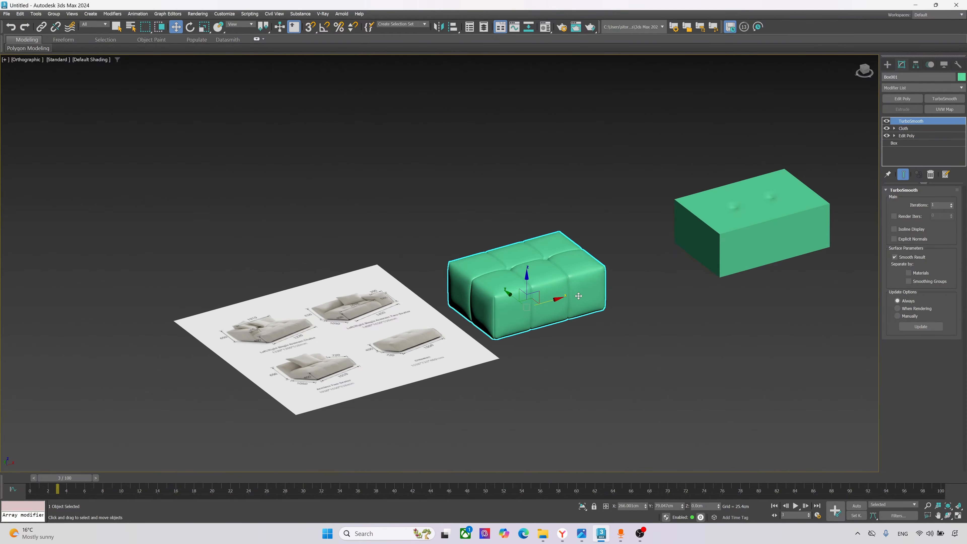
pyautogui.scroll(2, 597, 308)
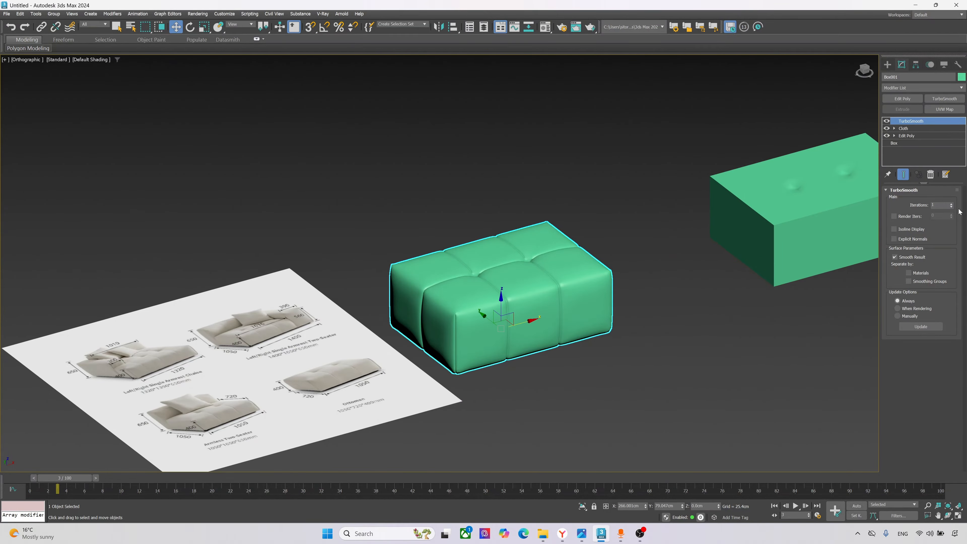
# - Raise the TurboSmooth iterations by one and compare the smoothed ottoman with the reference picture
pyautogui.click(952, 204)
pyautogui.click(659, 372)
pyautogui.press('F4')
pyautogui.scroll(6, 556, 335)
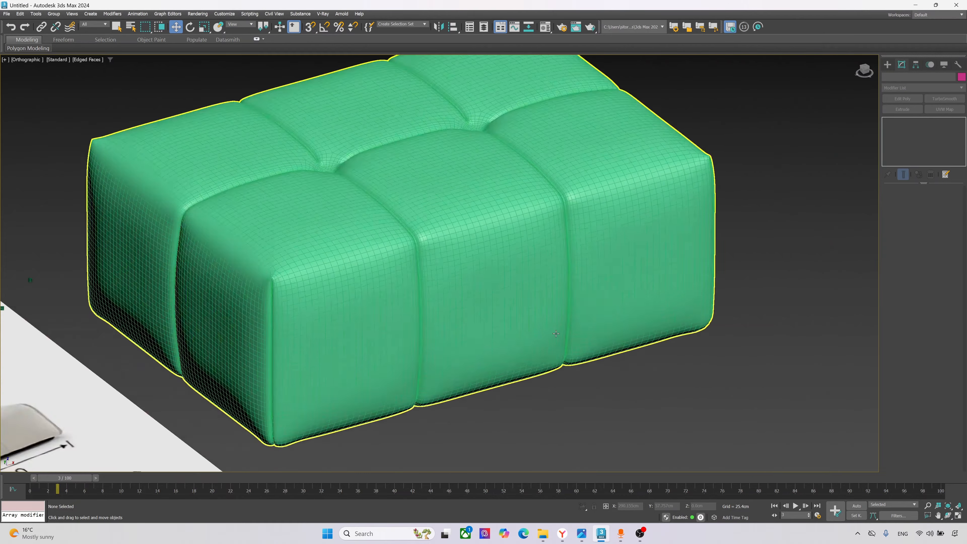
pyautogui.scroll(-8, 552, 336)
pyautogui.press('F4')
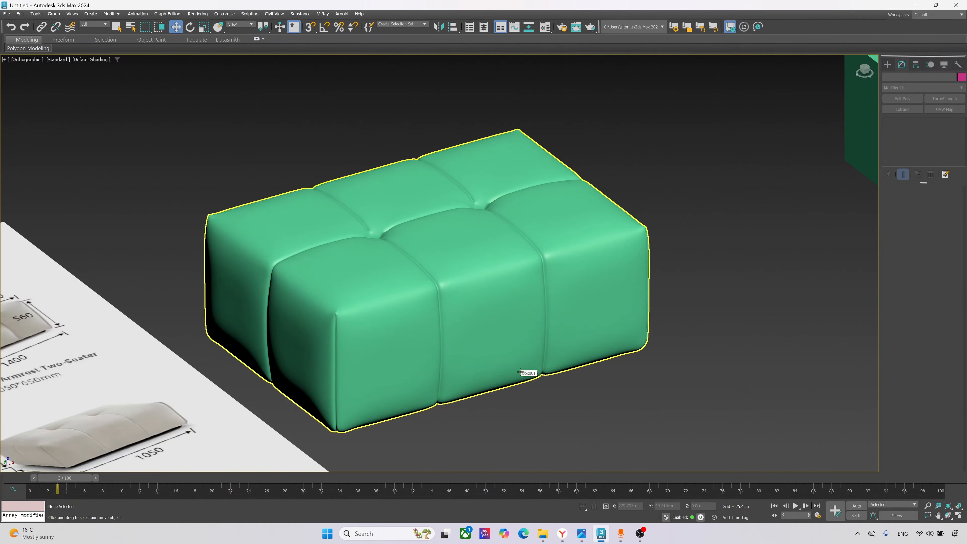
pyautogui.scroll(-4, 521, 372)
pyautogui.keyDown('alt'); pyautogui.moveTo(529, 371); pyautogui.dragTo(310, 371, button='middle'); pyautogui.keyUp('alt')
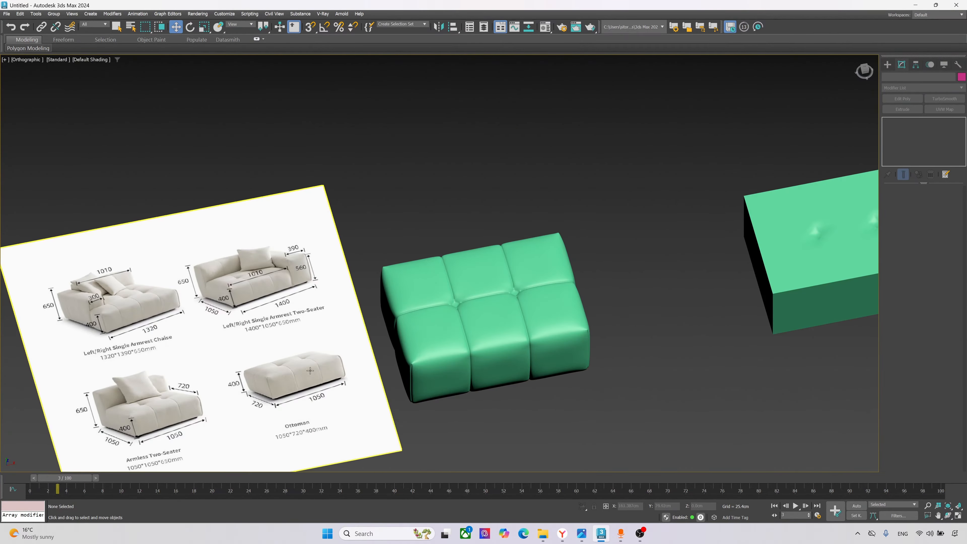
pyautogui.scroll(4, 340, 354)
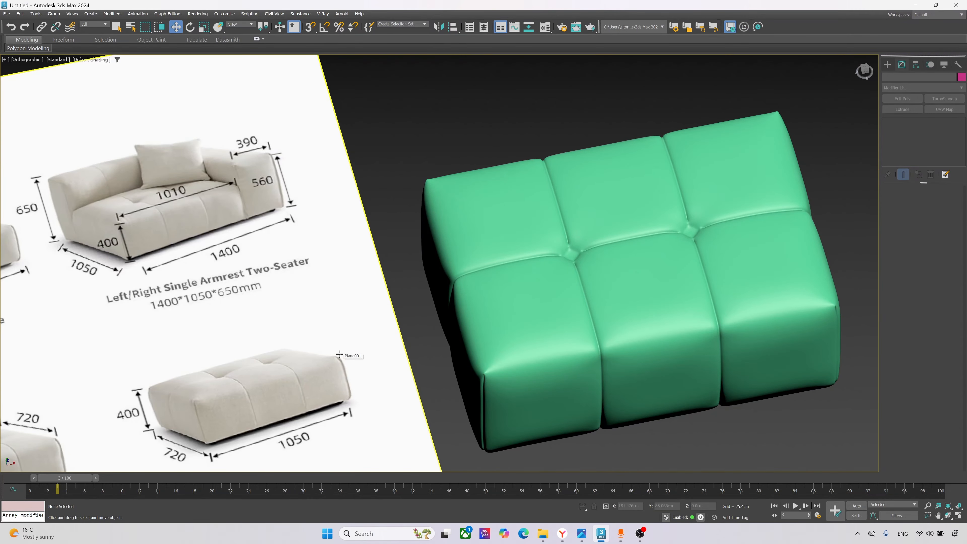
pyautogui.keyDown('alt'); pyautogui.moveTo(609, 225); pyautogui.dragTo(616, 214, button='middle'); pyautogui.keyUp('alt')
pyautogui.moveTo(369, 255); pyautogui.dragTo(296, 280, button='middle')
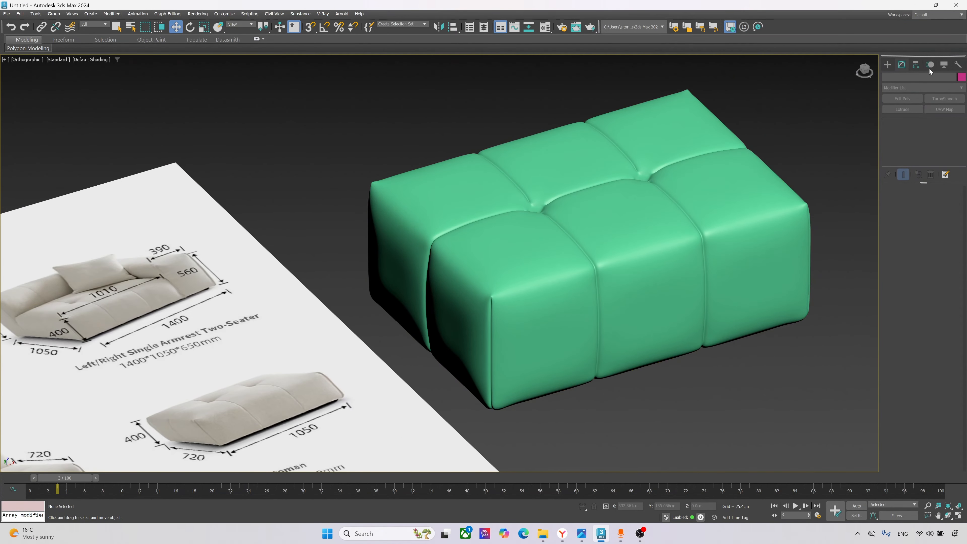
# - Create a sphere with a radius of about 2.46 cm centred on the ottoman's left dimple in the top view
pyautogui.click(887, 65)
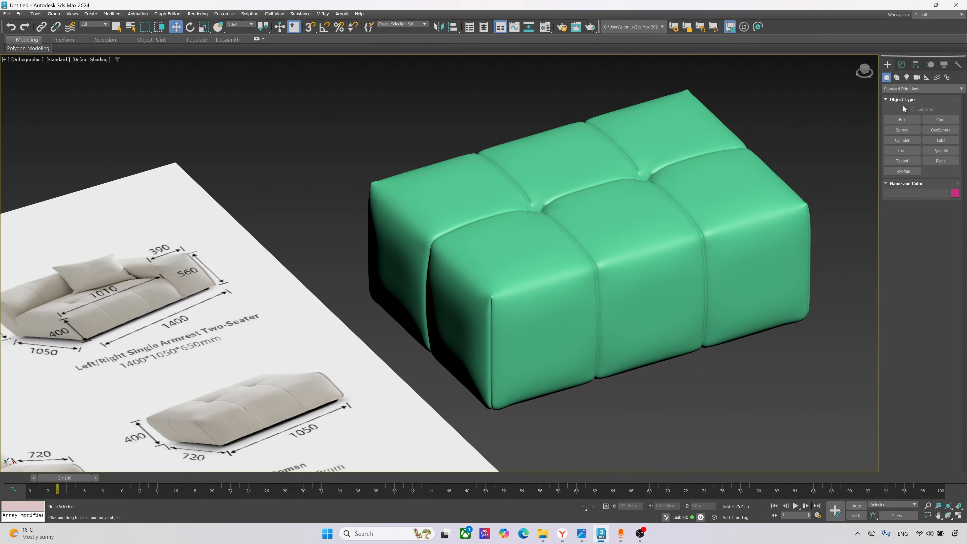
pyautogui.click(906, 130)
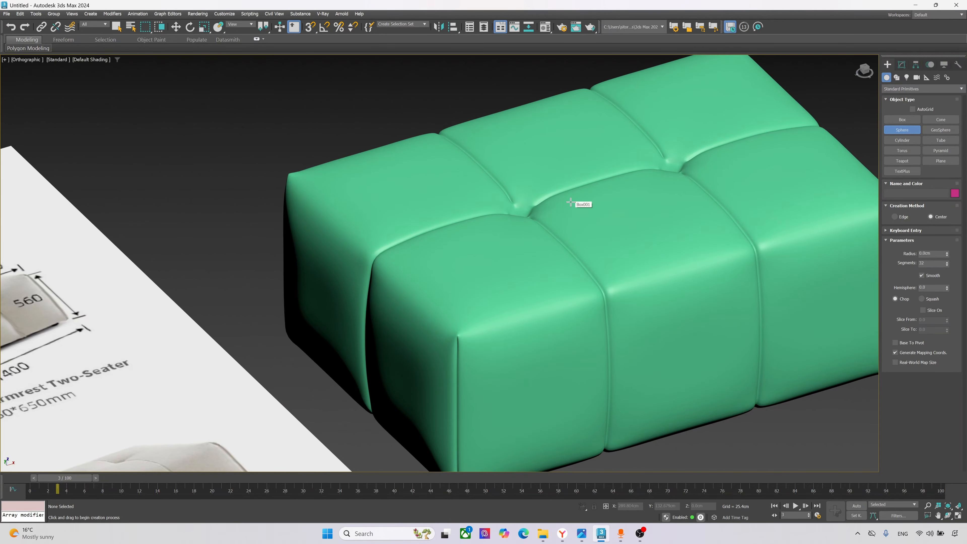
pyautogui.press('t')
pyautogui.scroll(15, 588, 296)
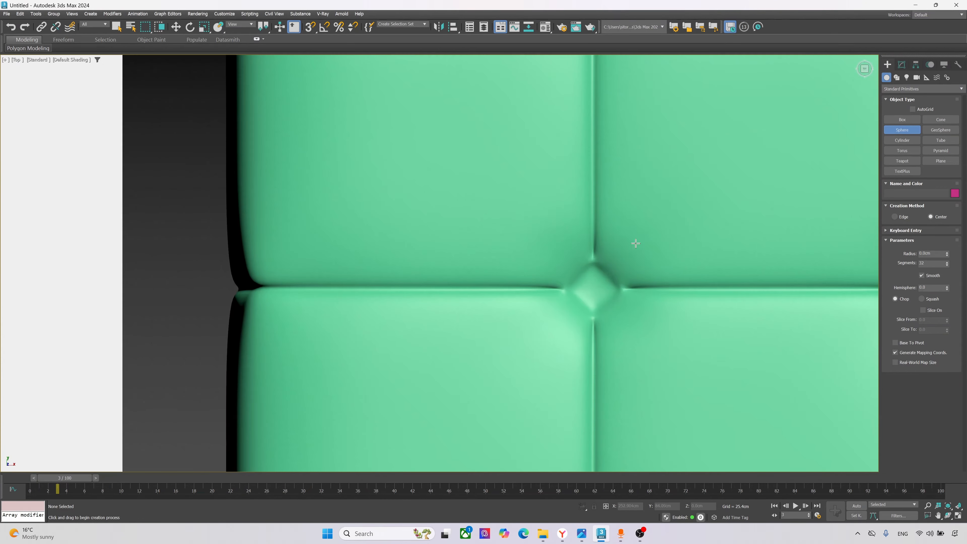
pyautogui.moveTo(593, 291); pyautogui.dragTo(588, 267)
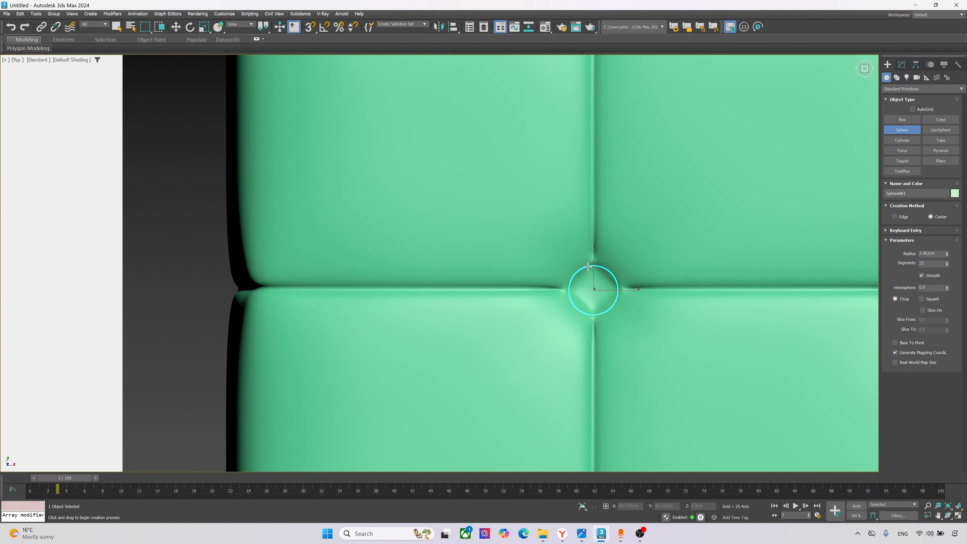
pyautogui.scroll(-4, 589, 297)
pyautogui.keyDown('alt'); pyautogui.moveTo(589, 297); pyautogui.dragTo(606, 263, button='middle'); pyautogui.keyUp('alt')
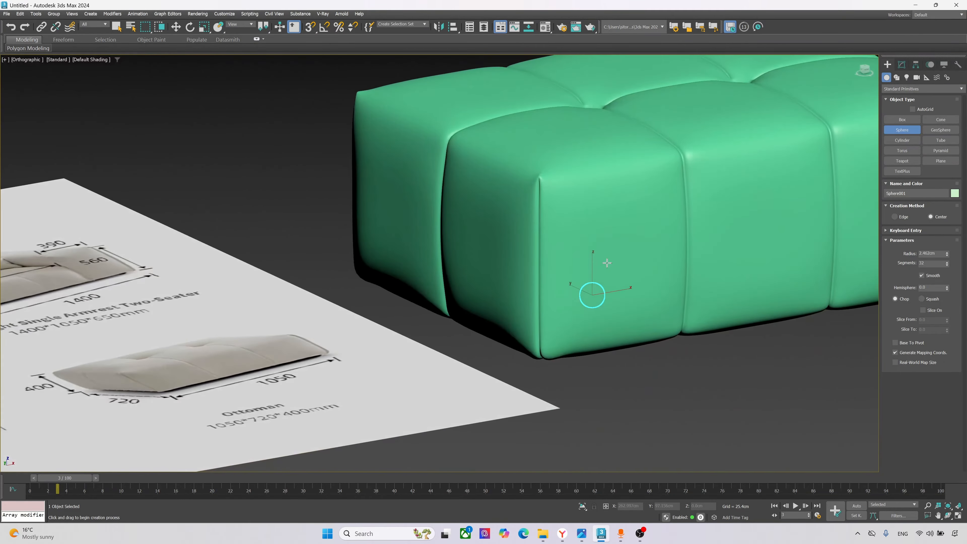
# - Raise the sphere to about Z 41.8 cm, onto the ottoman's top, and flatten it vertically to about 43 percent
pyautogui.press('w')
pyautogui.moveTo(604, 275); pyautogui.dragTo(604, 88)
pyautogui.scroll(8, 603, 89)
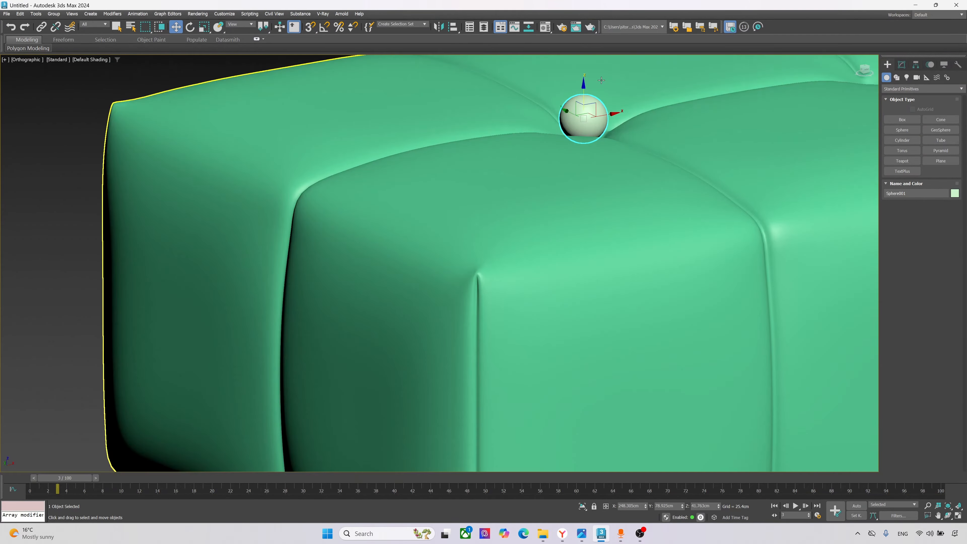
pyautogui.keyDown('alt'); pyautogui.moveTo(600, 123); pyautogui.dragTo(603, 124, button='middle'); pyautogui.keyUp('alt')
pyautogui.press('r')
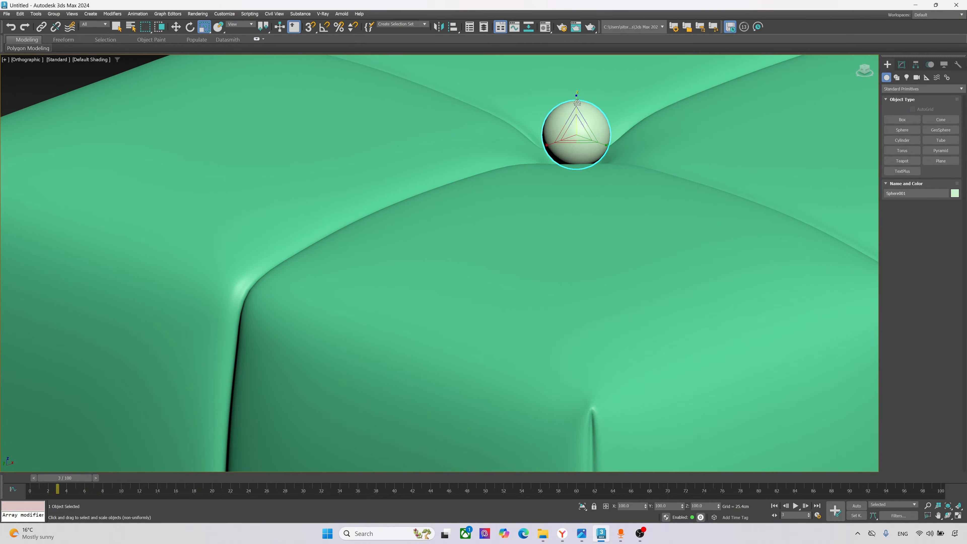
pyautogui.moveTo(577, 99); pyautogui.dragTo(577, 125)
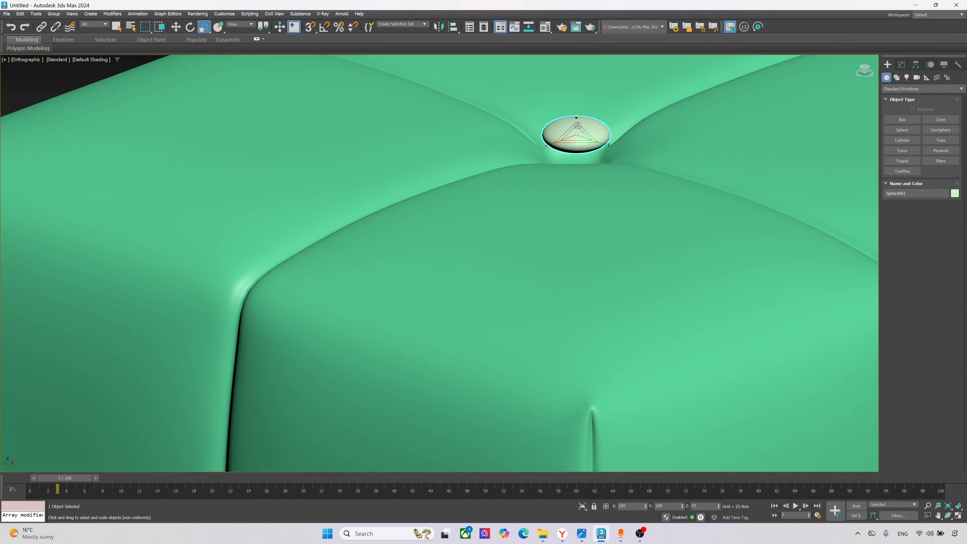
pyautogui.scroll(-10, 577, 125)
pyautogui.keyDown('alt'); pyautogui.moveTo(577, 125); pyautogui.dragTo(523, 174, button='middle'); pyautogui.keyUp('alt')
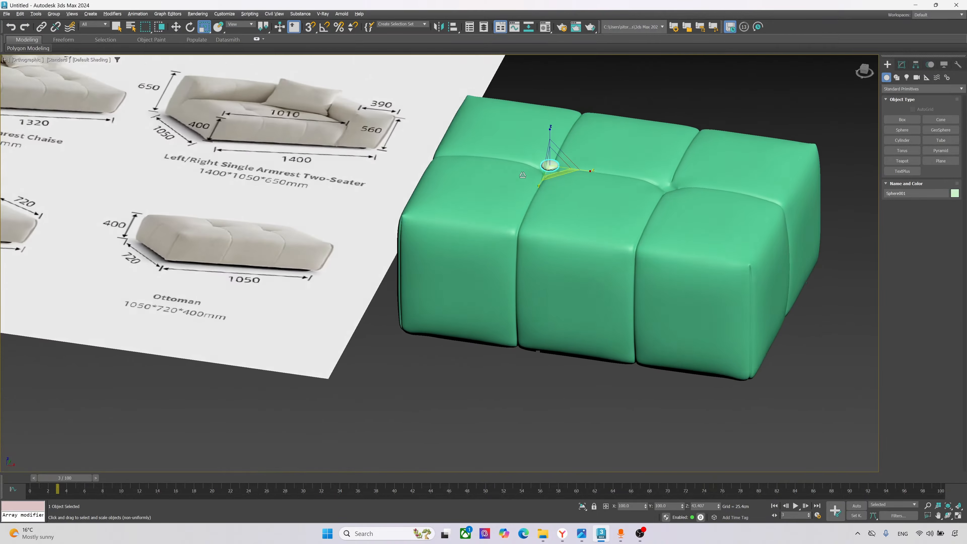
# - Lower the flattened sphere to about Z 39.6 cm so it sits inside the ottoman's left dimple
pyautogui.press('z')
pyautogui.press('w')
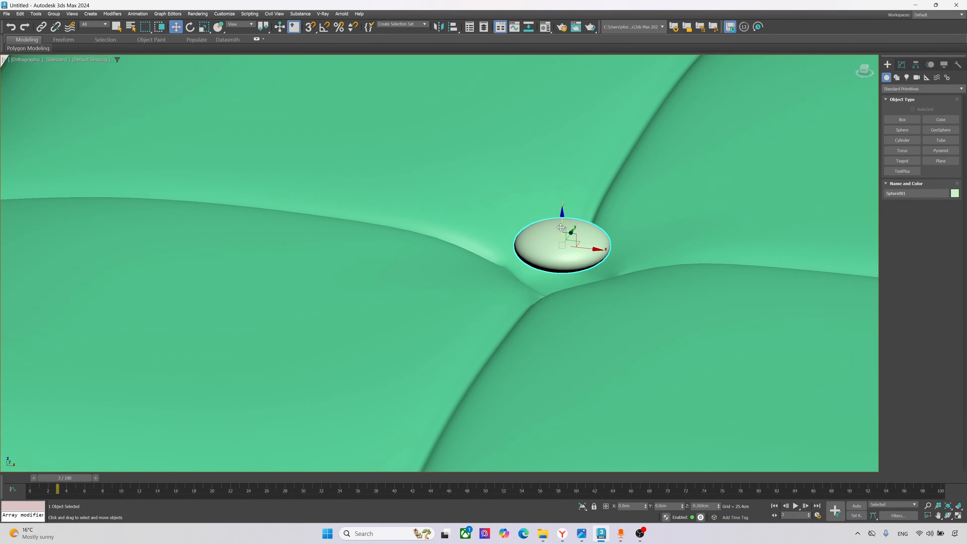
pyautogui.moveTo(561, 227); pyautogui.dragTo(560, 261)
pyautogui.scroll(-3, 409, 242)
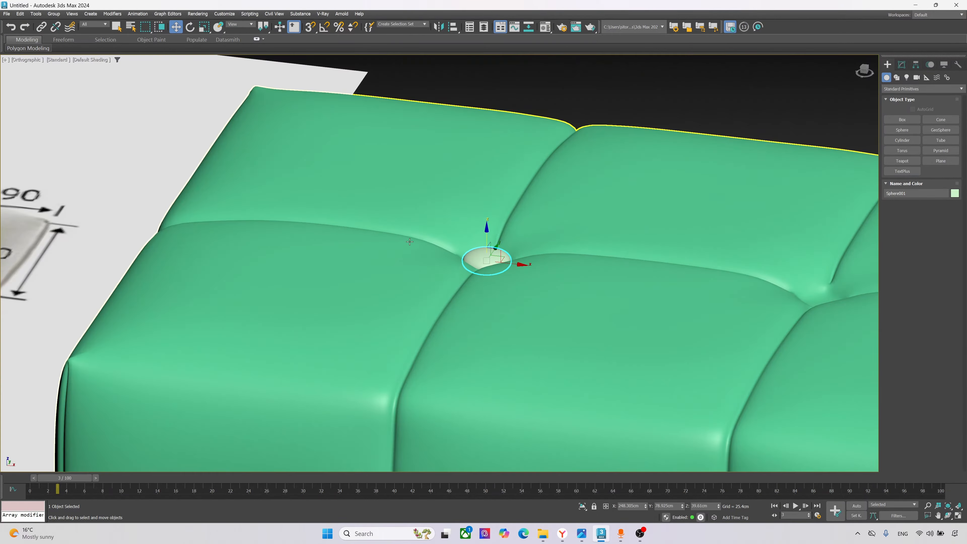
# - Copy the button about 35.6 cm along X into the ottoman's right dimple, deselect it and compare the ottoman with the reference picture
pyautogui.scroll(-4, 410, 241)
pyautogui.keyDown('alt'); pyautogui.moveTo(410, 242); pyautogui.dragTo(443, 293, button='middle'); pyautogui.keyUp('alt')
pyautogui.moveTo(484, 249)
pyautogui.keyDown('shift'); pyautogui.mouseDown()
pyautogui.moveTo(637, 248)
pyautogui.moveTo(649, 263)
pyautogui.mouseUp(); pyautogui.keyUp('shift')
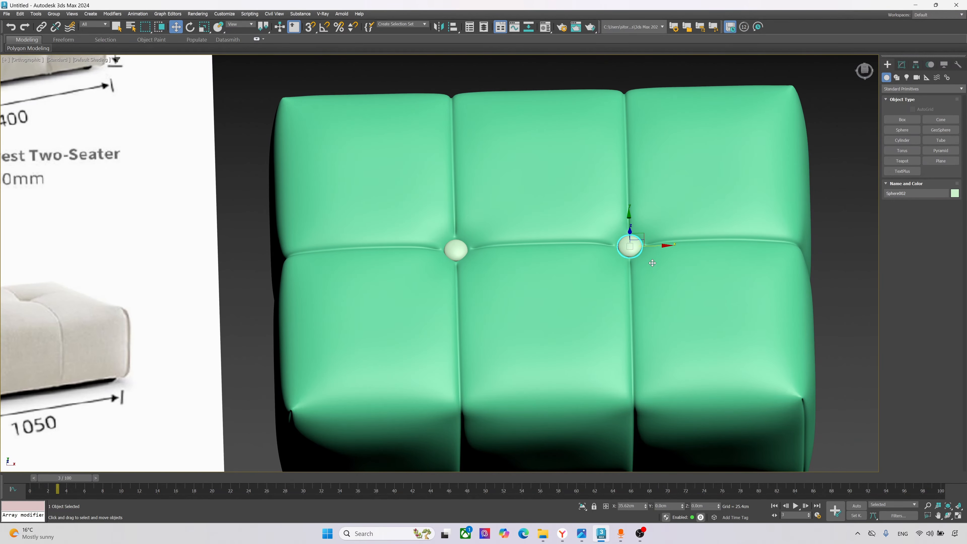
pyautogui.keyDown('shift'); pyautogui.moveTo(652, 263); pyautogui.dragTo(652, 263); pyautogui.keyUp('shift')
pyautogui.click(479, 304)
pyautogui.scroll(-5, 375, 246)
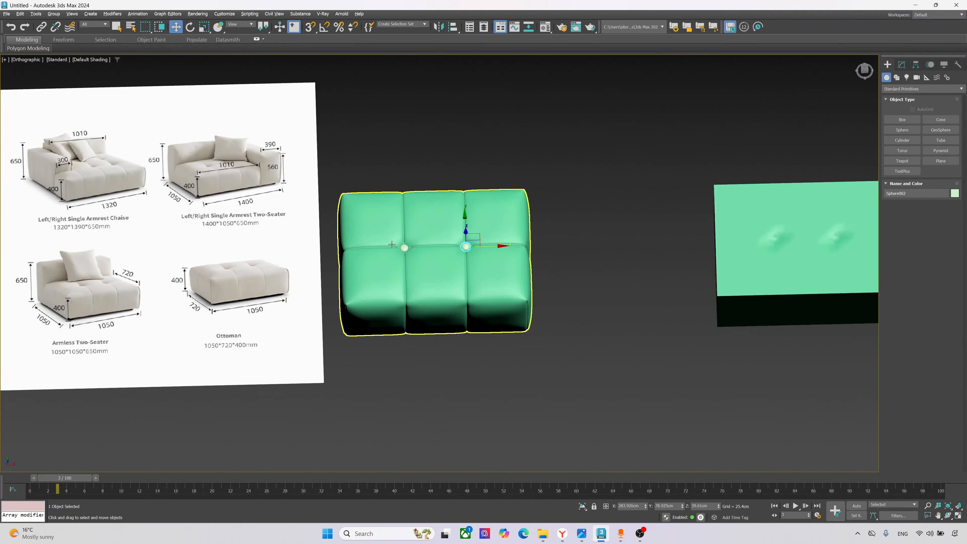
pyautogui.keyDown('alt'); pyautogui.moveTo(412, 335); pyautogui.dragTo(501, 313, button='middle'); pyautogui.keyUp('alt')
pyautogui.click(516, 352)
pyautogui.keyDown('alt'); pyautogui.moveTo(515, 352); pyautogui.dragTo(519, 346, button='middle'); pyautogui.keyUp('alt')
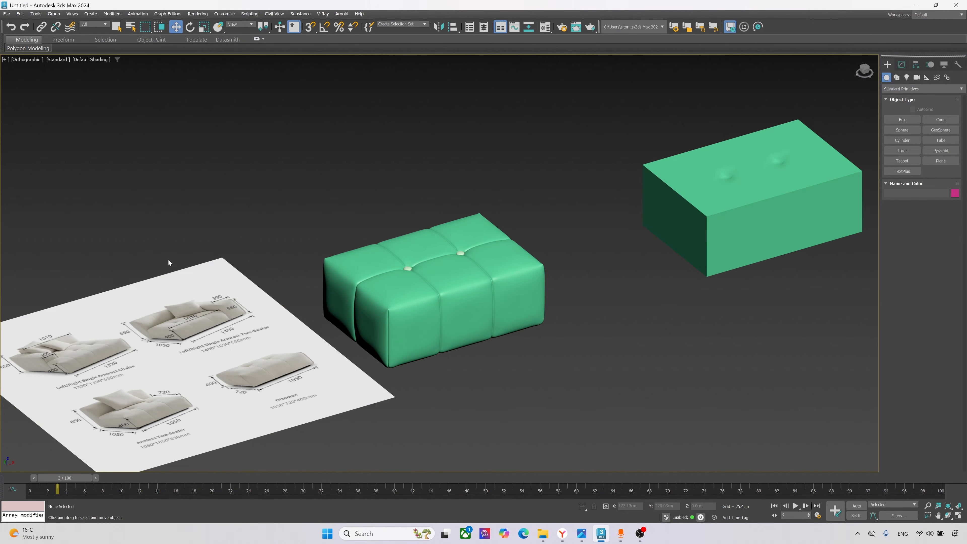
pyautogui.scroll(5, 176, 343)
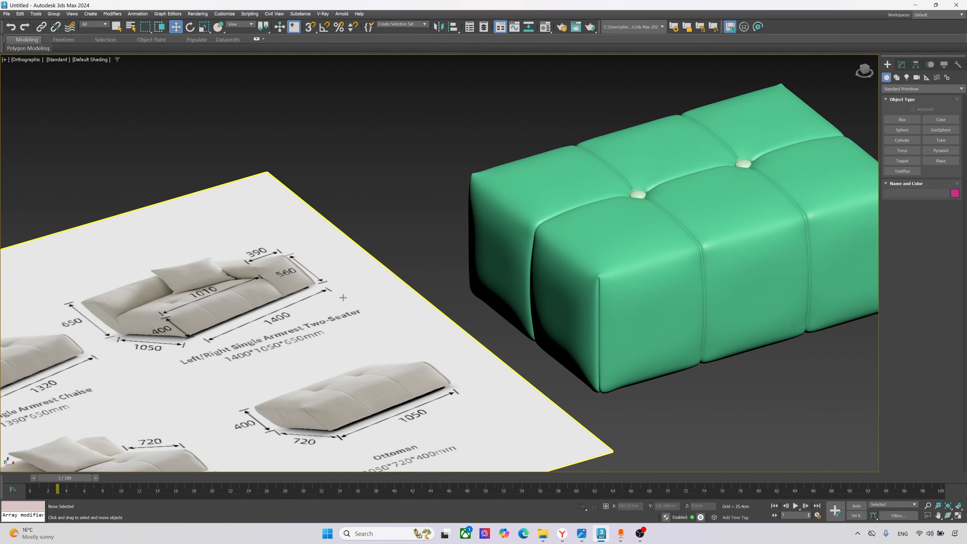